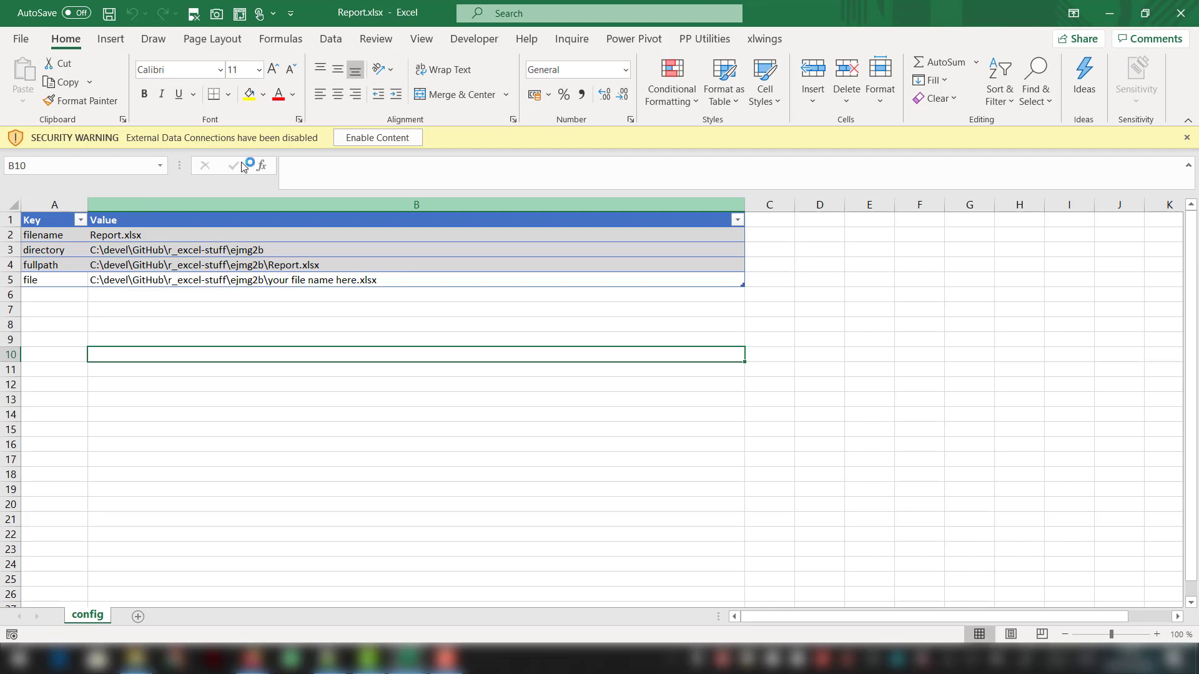
- Enable the workbook's external data connections, and copy the full file name Example CSV.csv in File Explorer
left_click(359, 138)
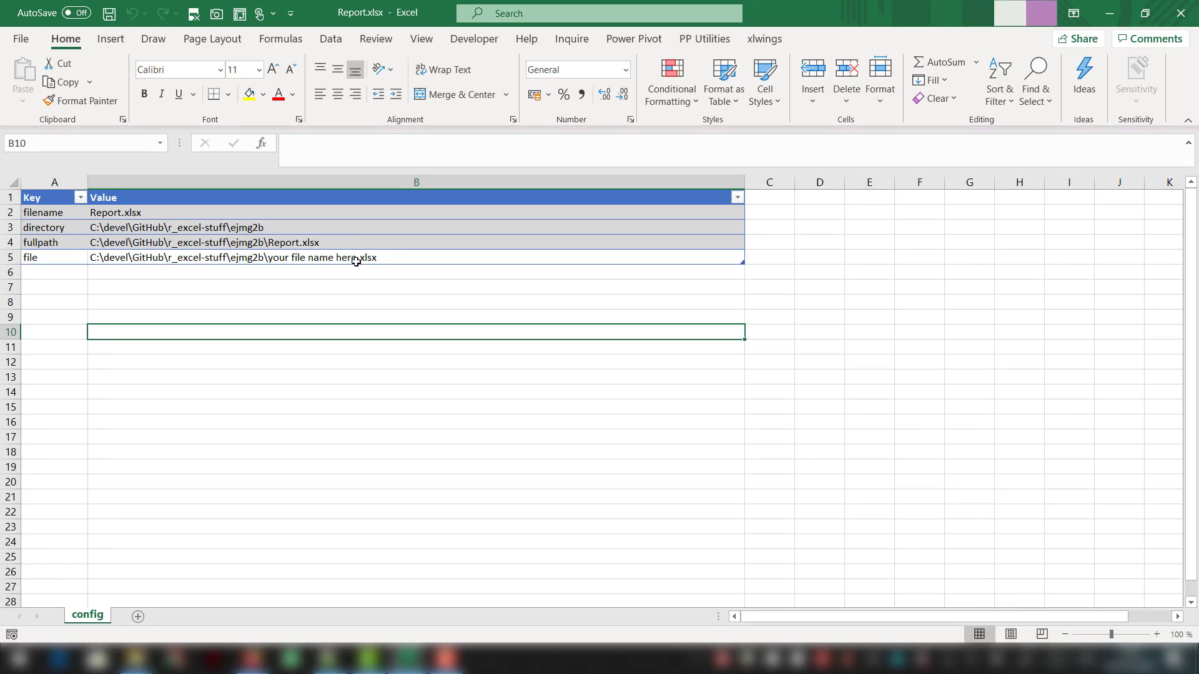
key("alt+Tab")
key("alt+Tab")
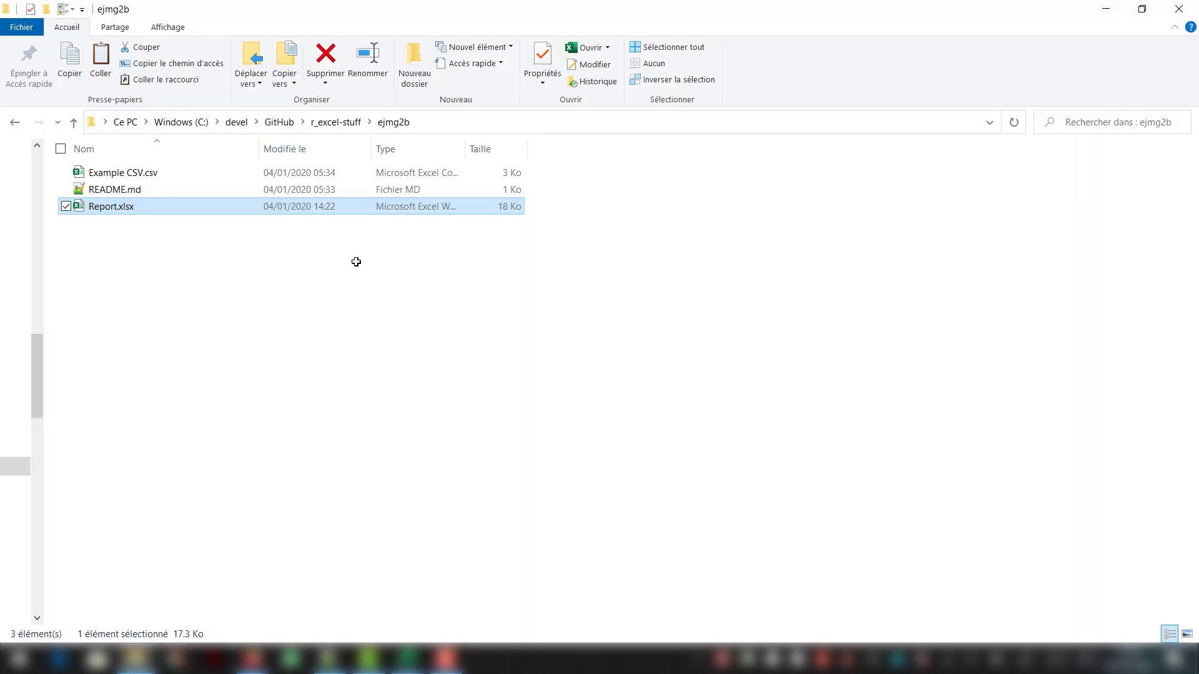
left_click(189, 173)
key("F2")
key("shift+Right")
key("shift+Right")
key("shift+Right")
key("shift+Right")
key("ctrl+c")
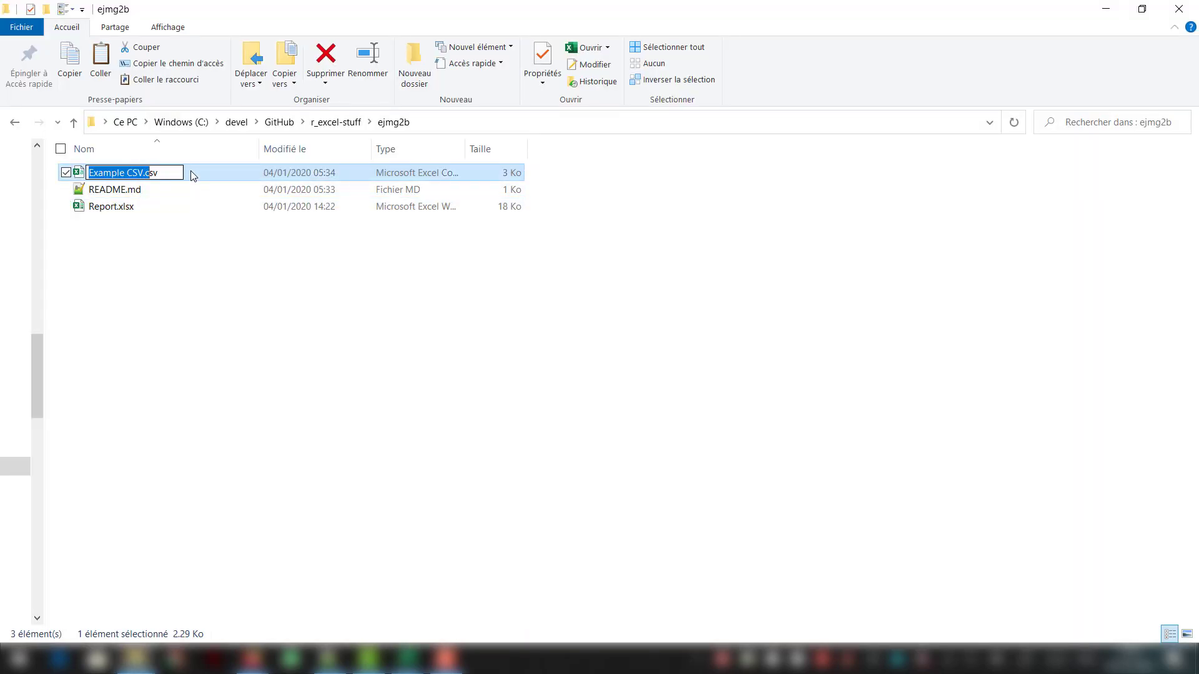
left_click(217, 316)
key("alt+Tab")
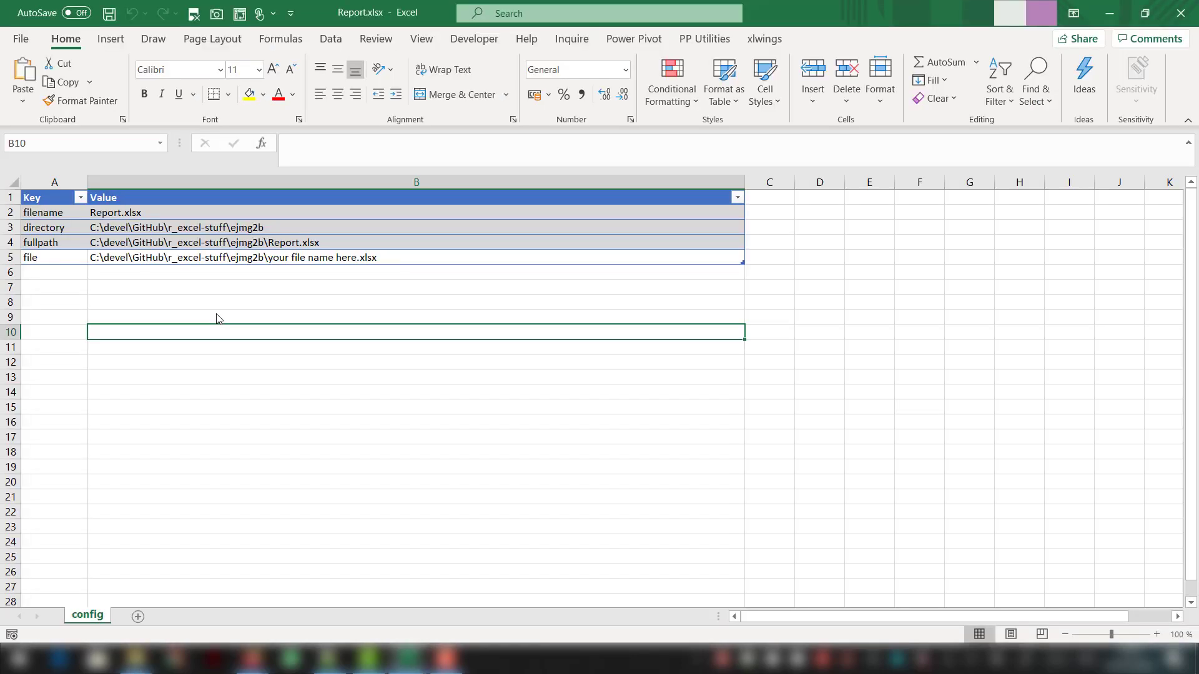
- In the config sheet, replace the placeholder file name in the file row's formula with Example CSV.csv
left_click(267, 259)
key("F2")
key("Left")
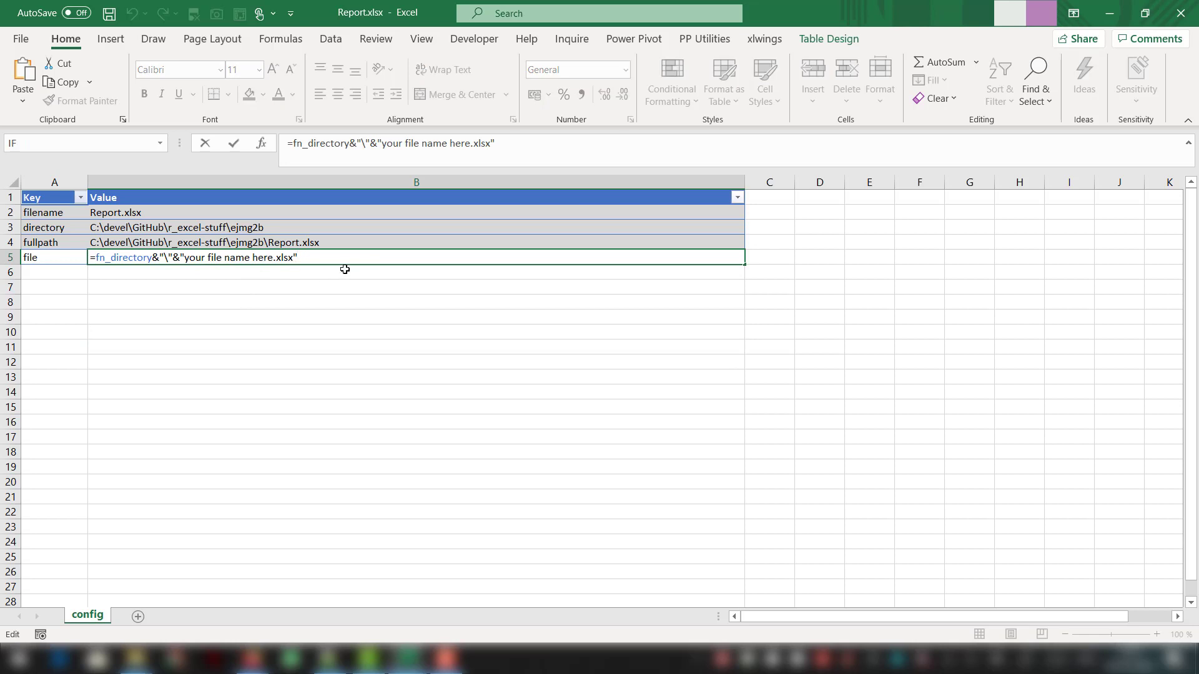
key("ctrl+shift+Left")
key("ctrl+shift+Left")
key("ctrl+shift+Left")
key("ctrl+shift+Left")
key("ctrl+shift+Left")
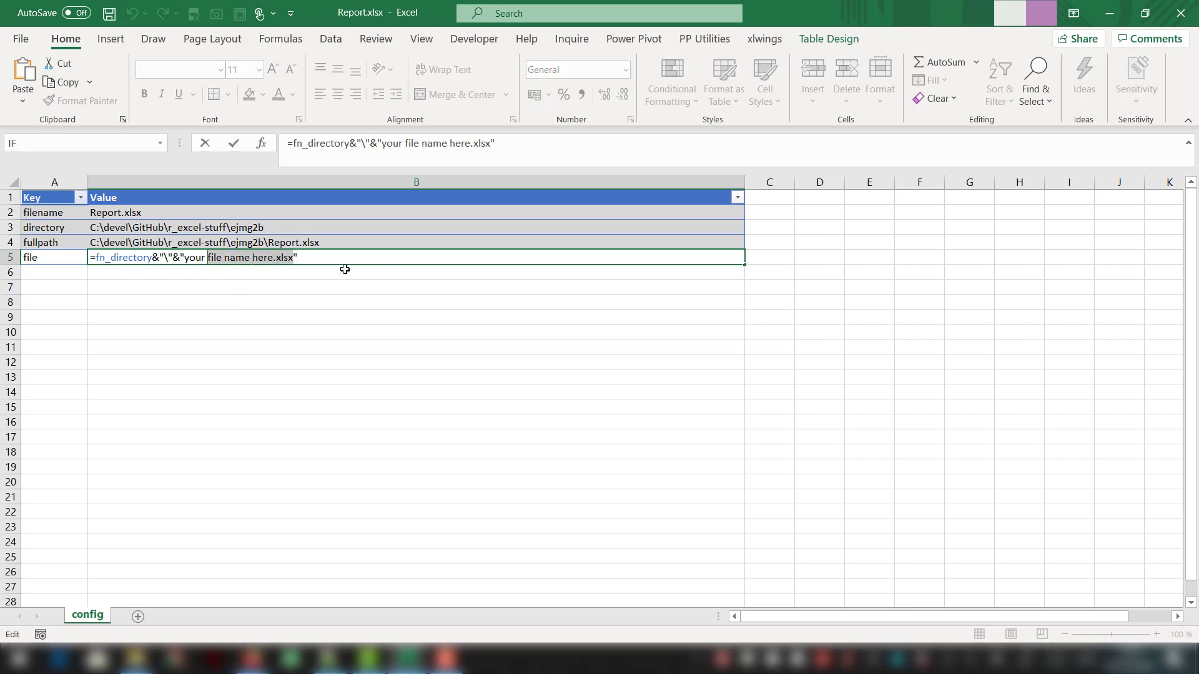
key("ctrl+v")
key("Return")
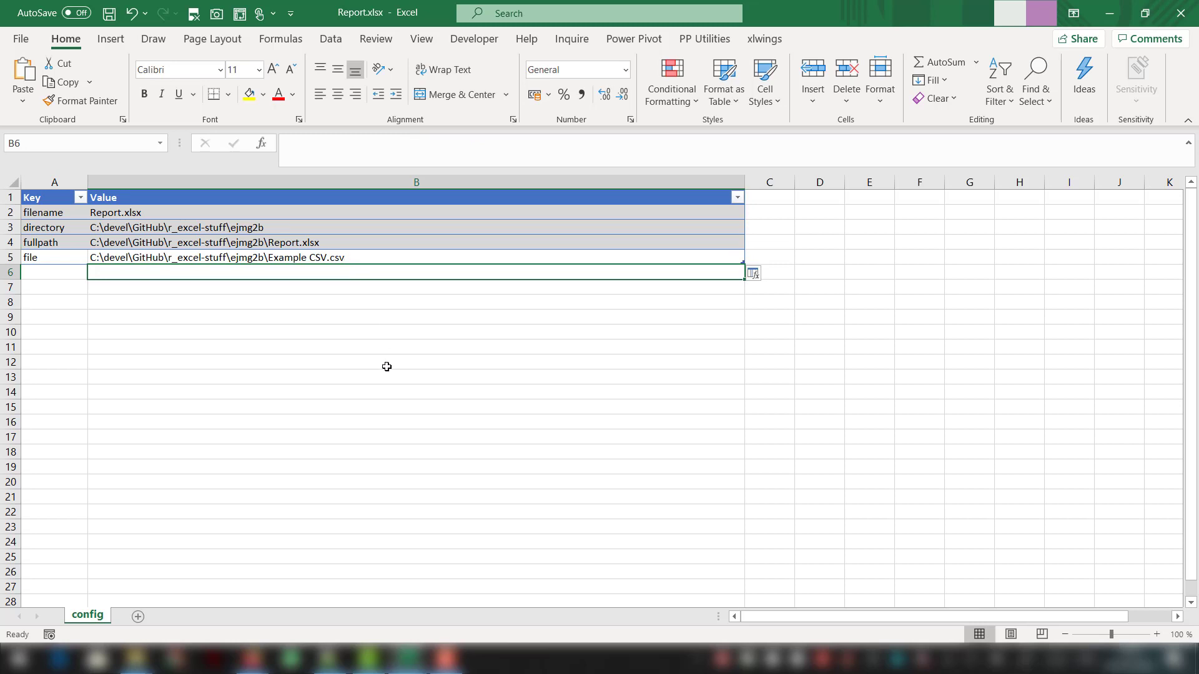
- Create a blank query in the Power Query Editor
left_click(343, 43)
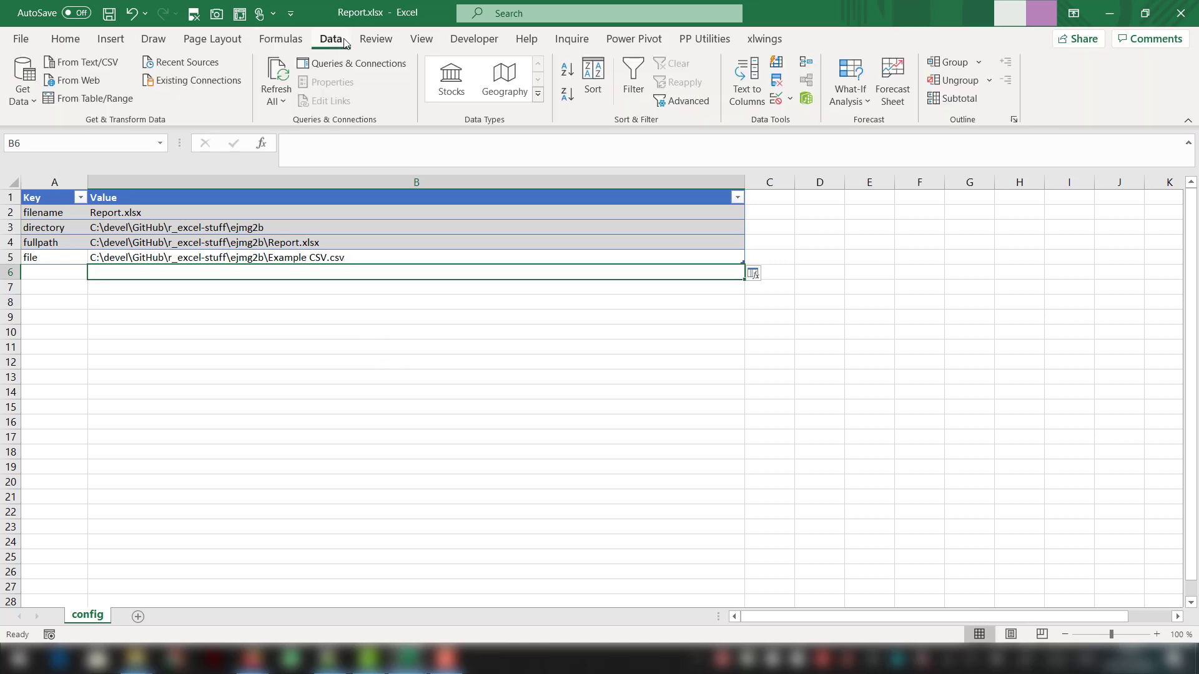
left_click(22, 81)
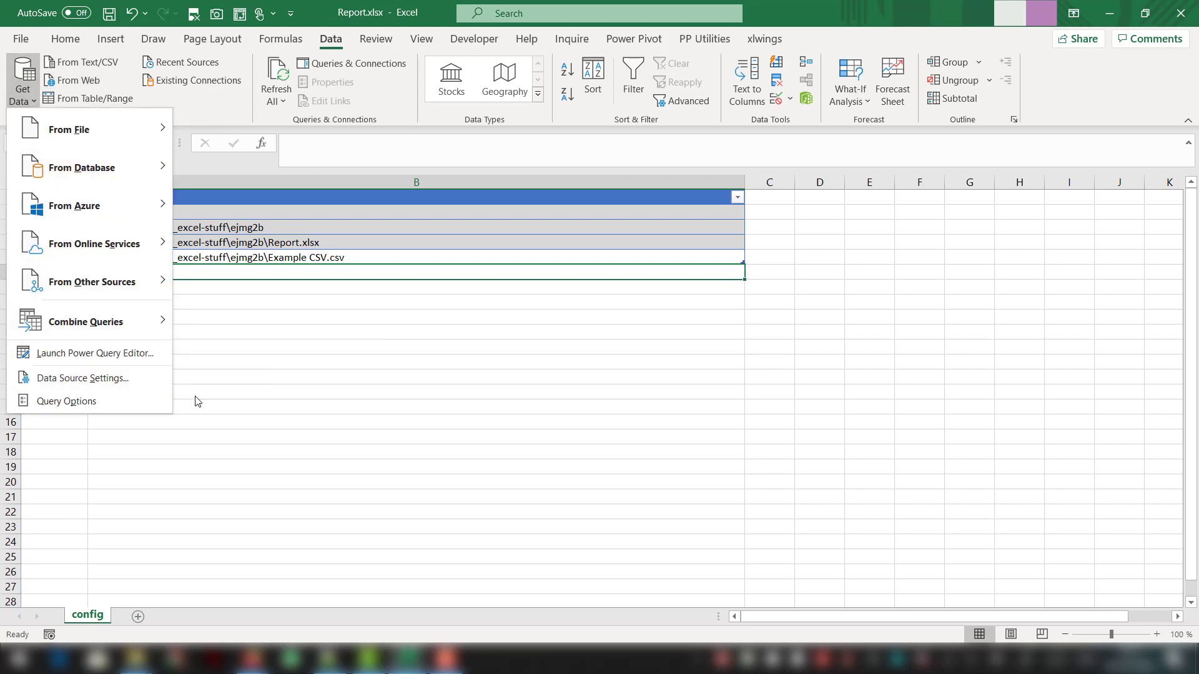
mouse_move(136, 339)
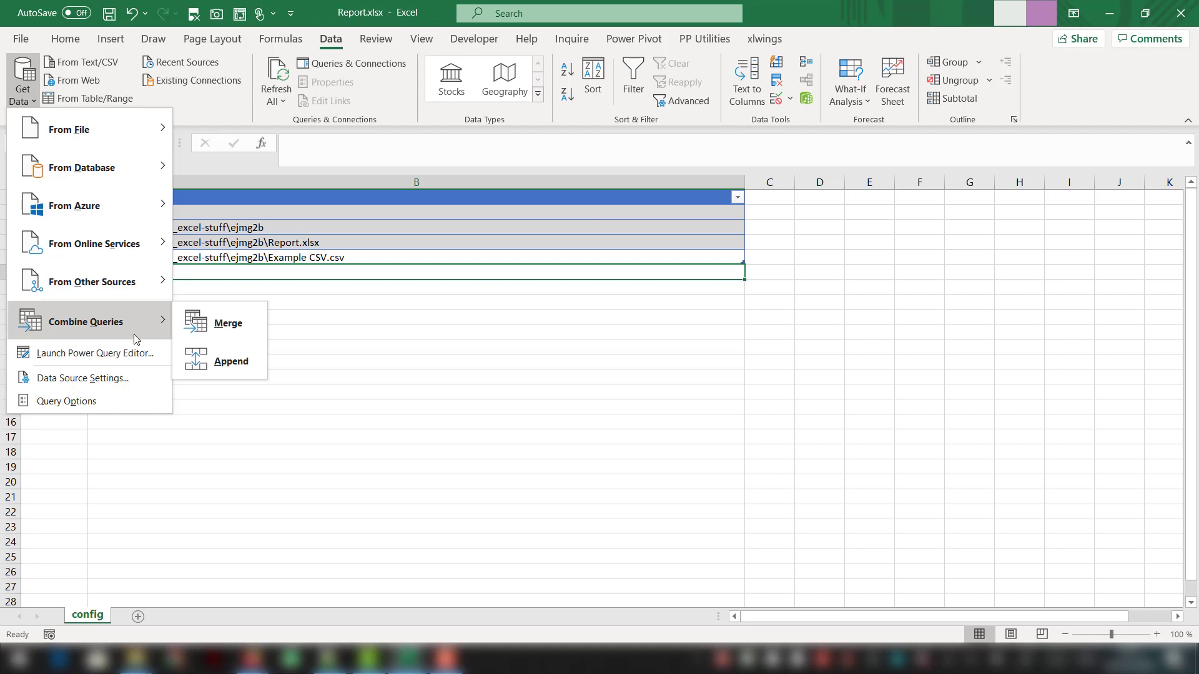
mouse_move(113, 279)
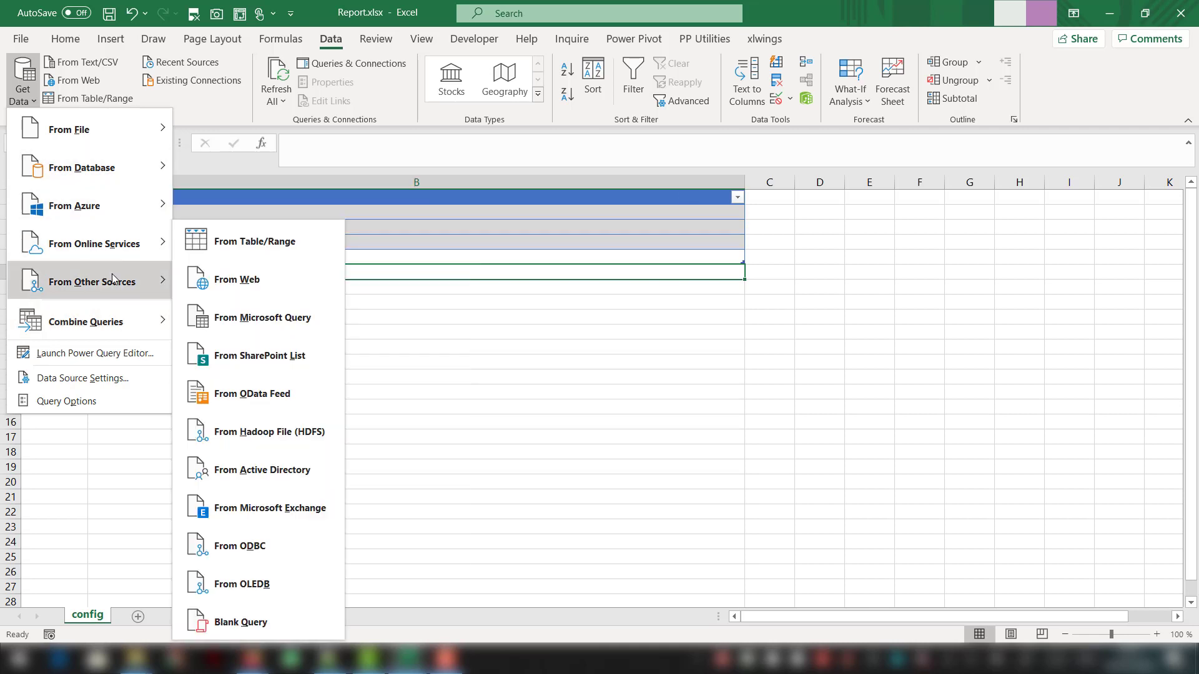
left_click(238, 620)
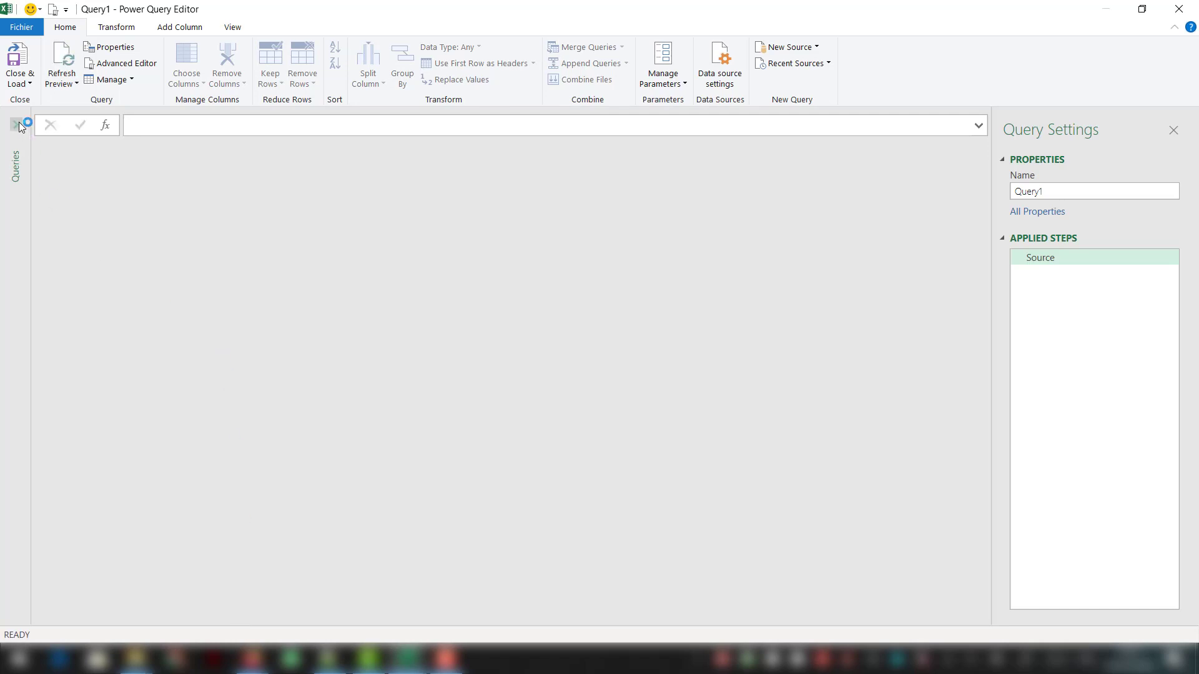
- Set the blank query's source formula to = GetFile("file")
left_click(311, 125)
type("= ")
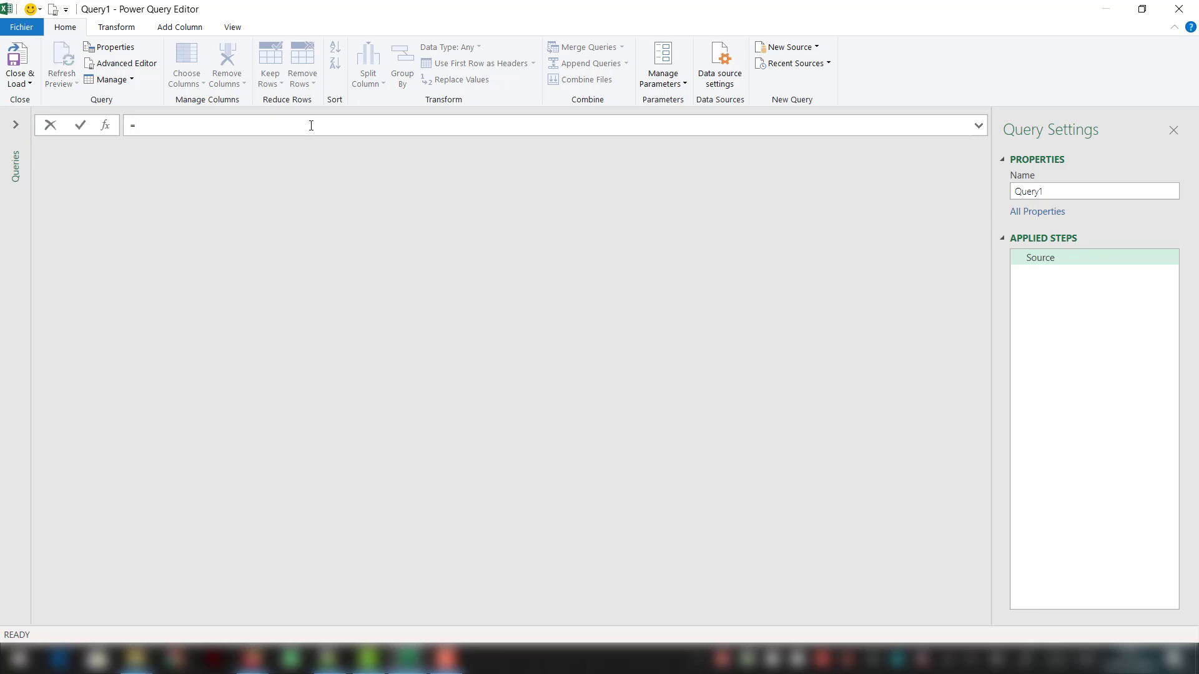
type("GetFil")
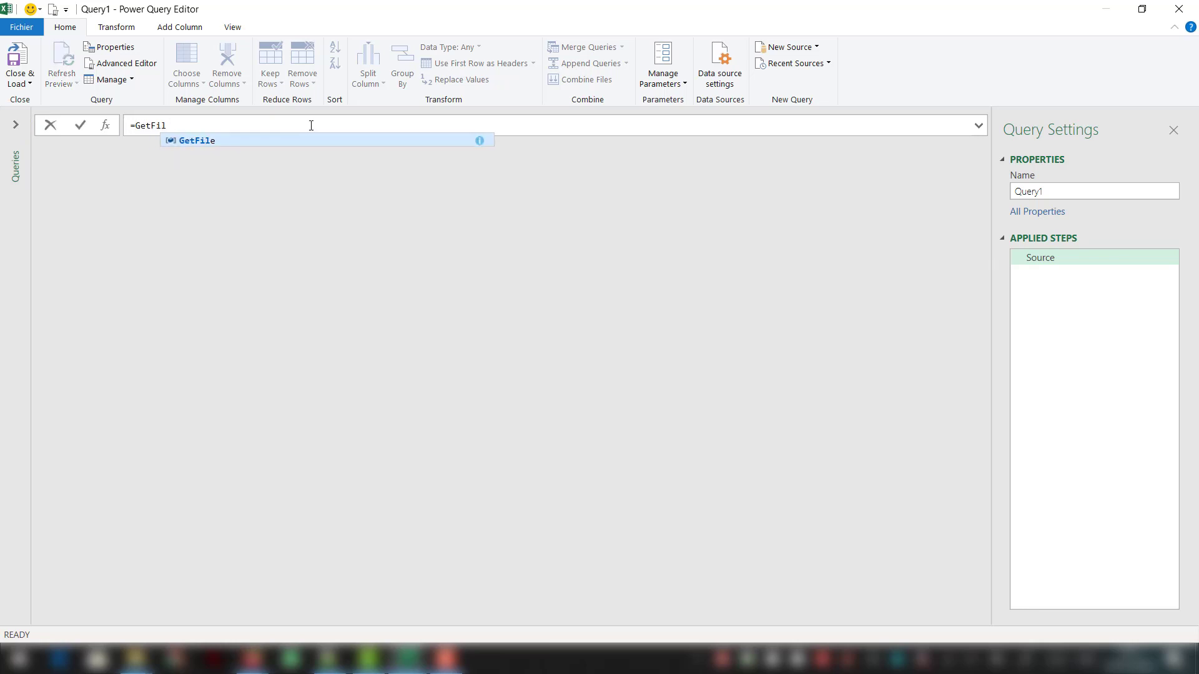
type("e(\"f")
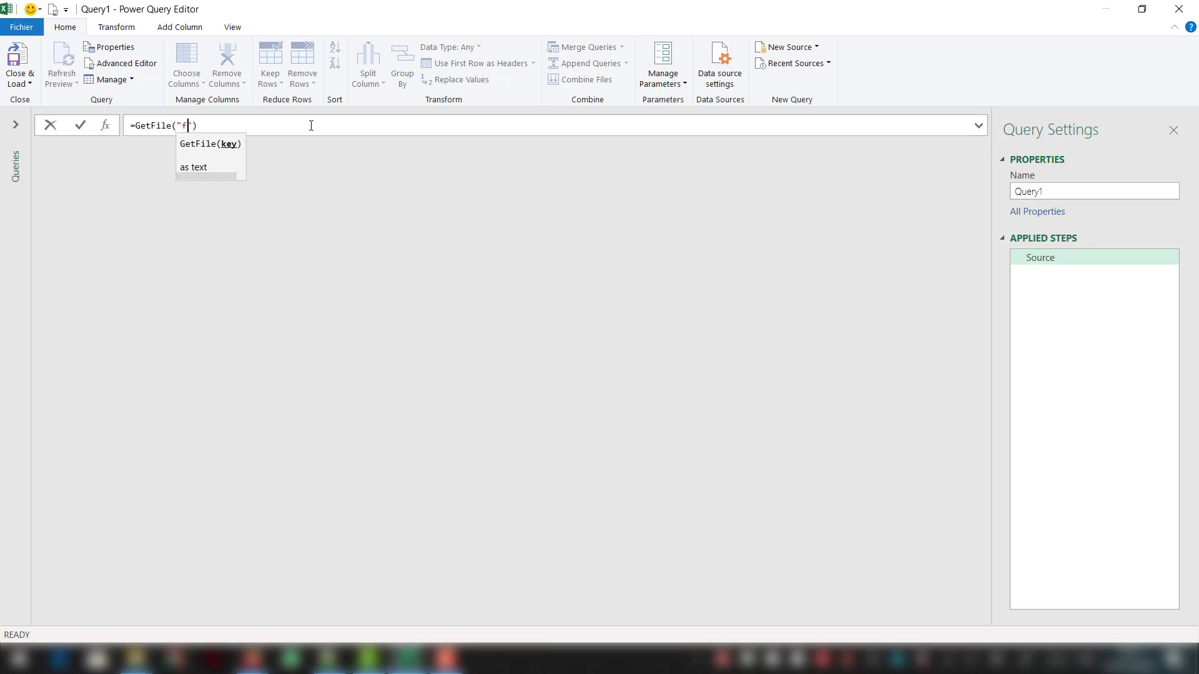
type("ile")
key("Return")
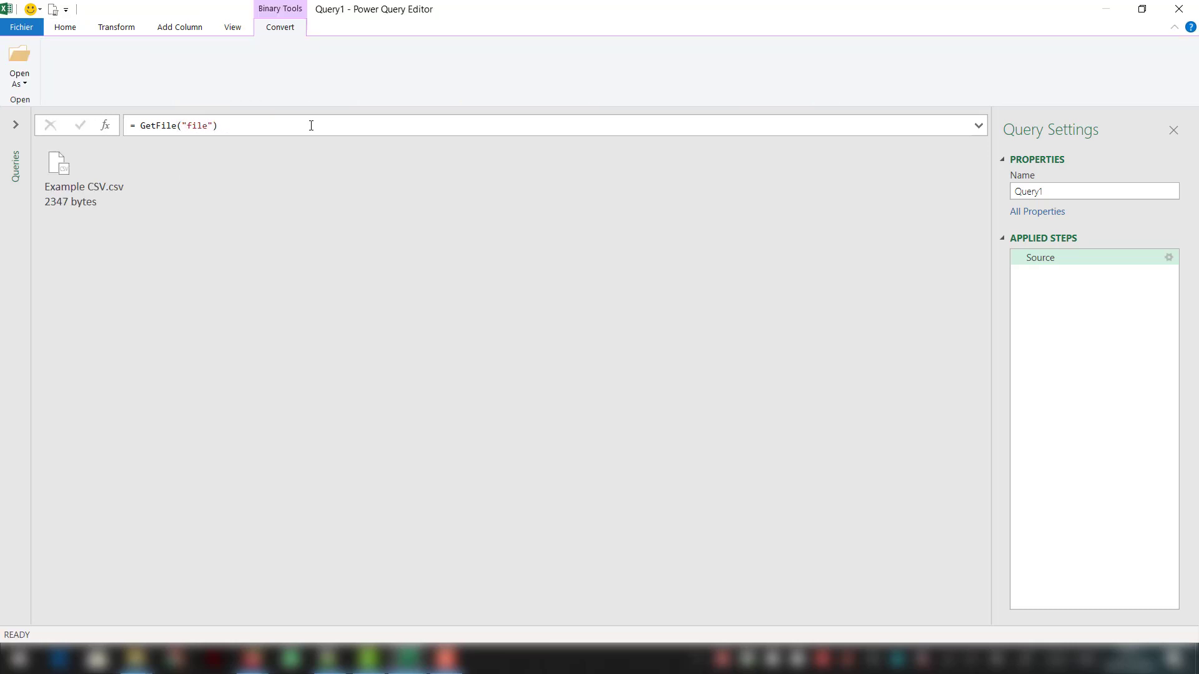
- Show the list of queries and rename Query1 as Input File
left_click(16, 126)
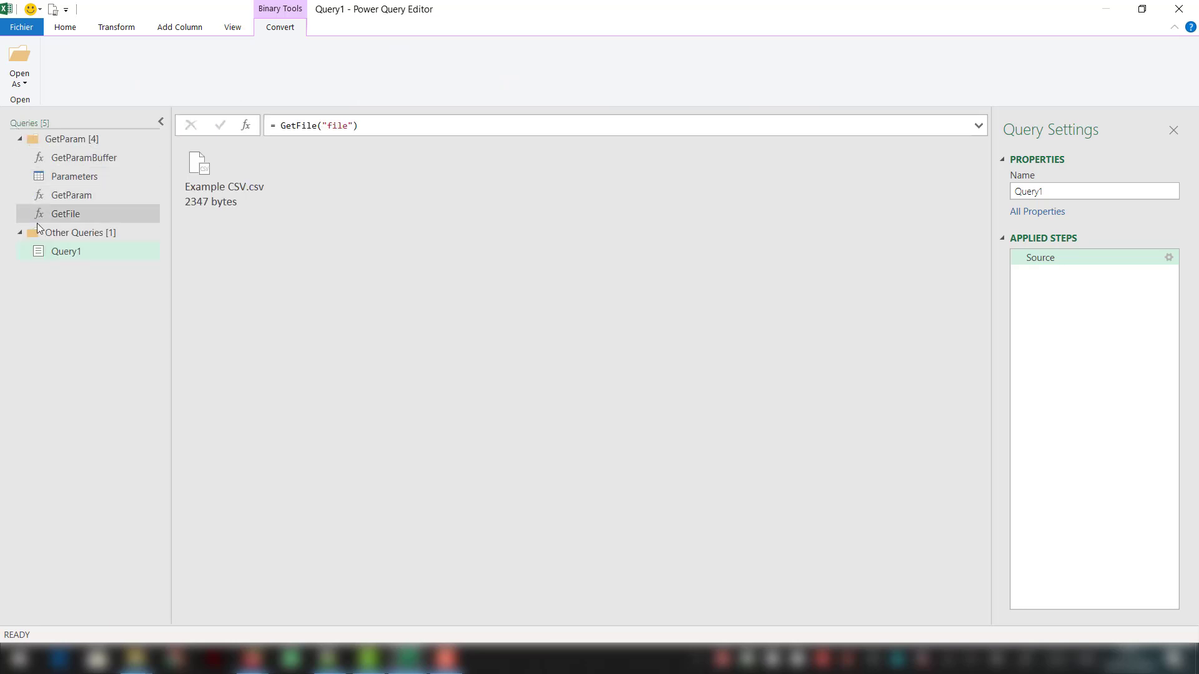
left_click(70, 254)
type("In")
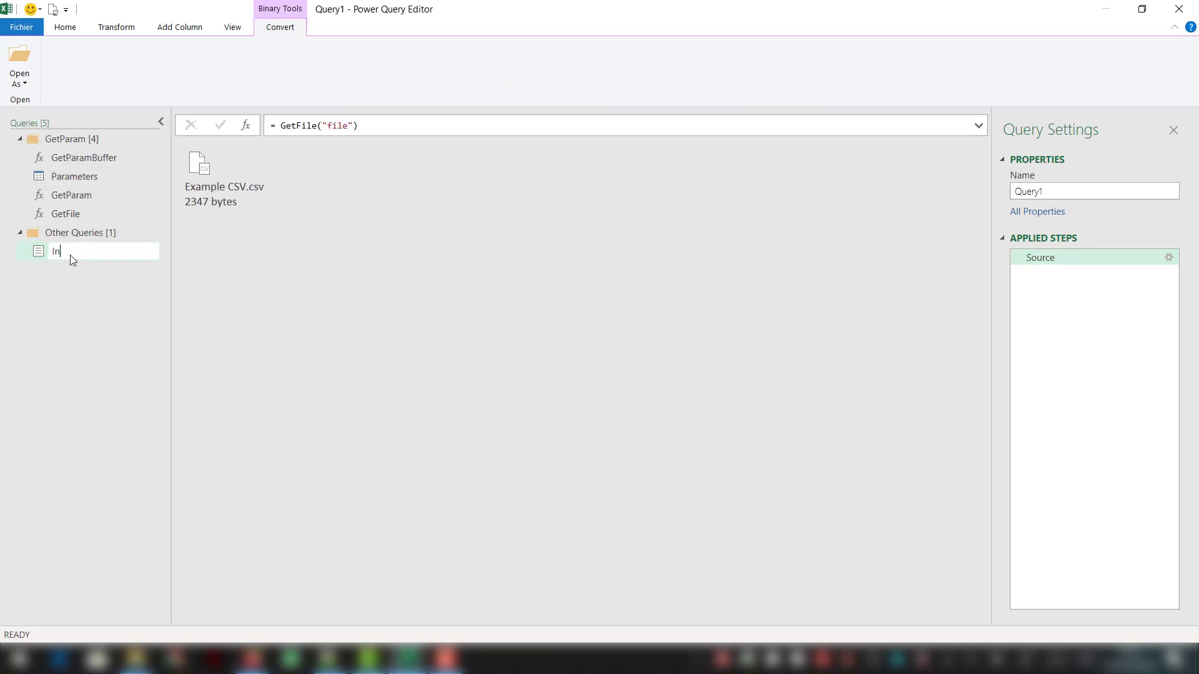
type("put File")
key("Return")
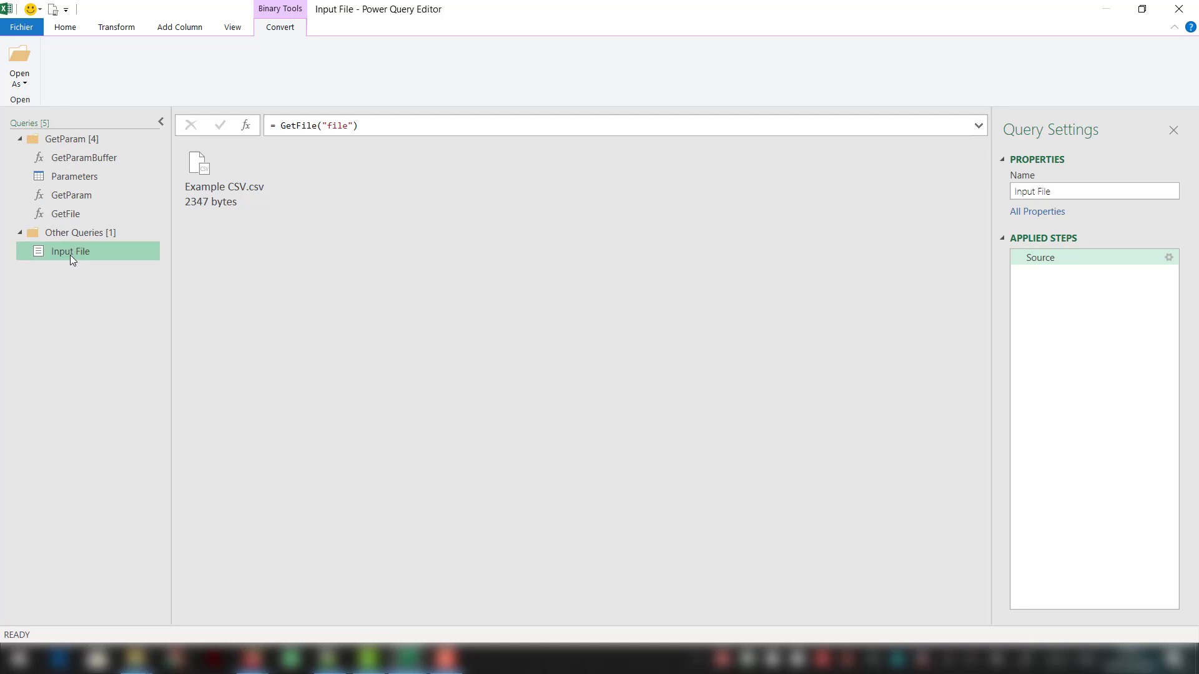
- Create a query that references Input File and rename it as Report
right_click(71, 256)
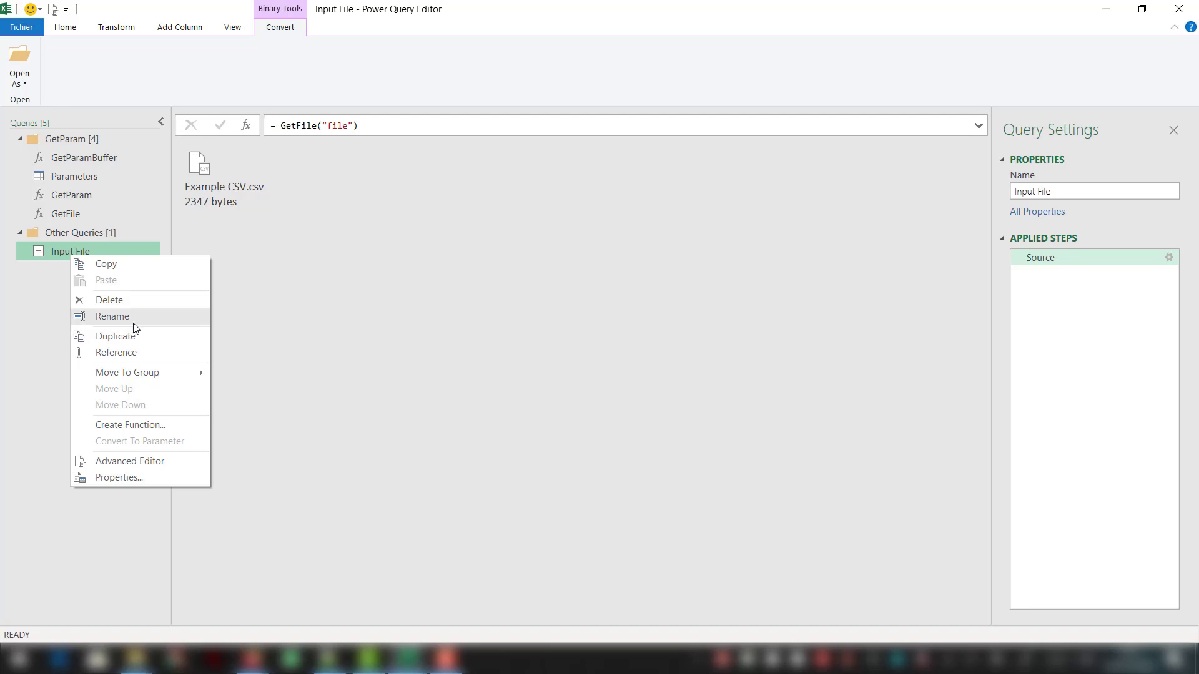
left_click(135, 353)
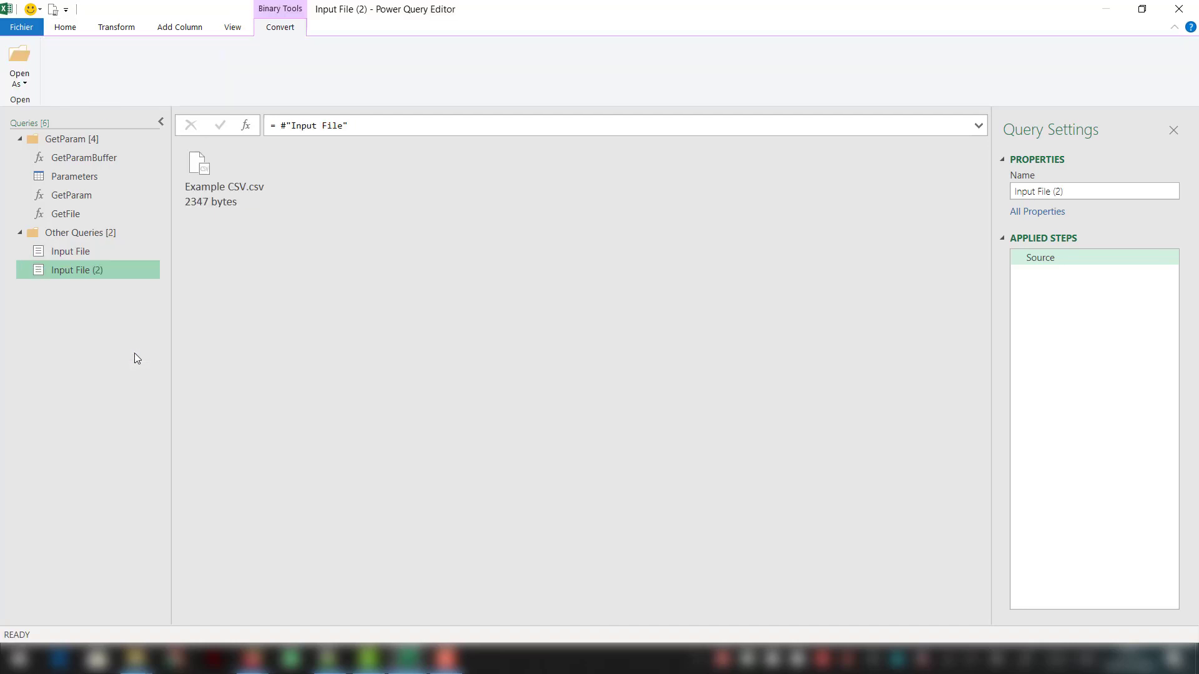
double_click(131, 272)
type("Report")
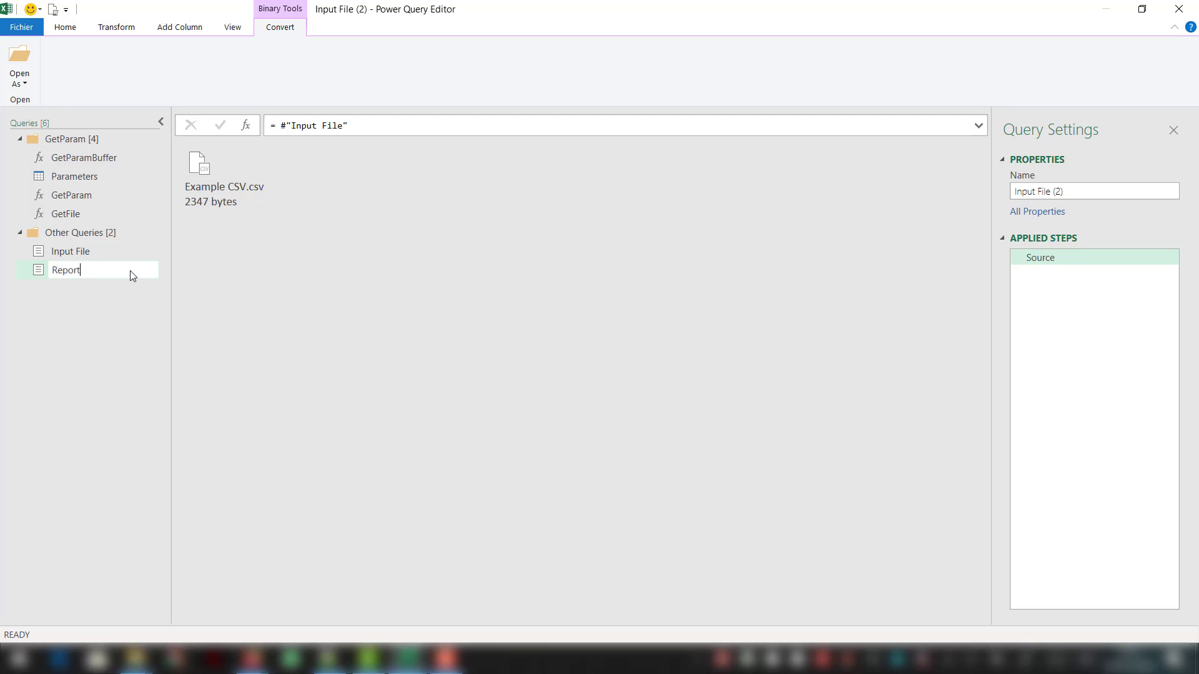
key("Return")
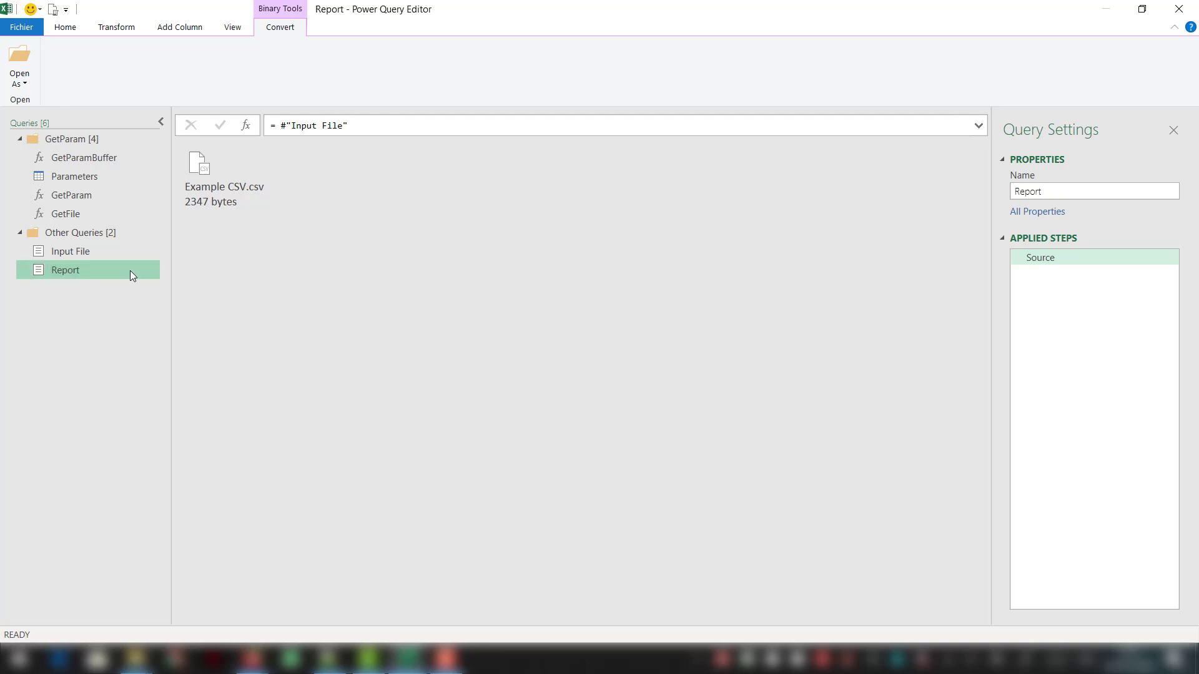
- Expand Example CSV.csv into a table in the Report query and remove the Number column
double_click(195, 179)
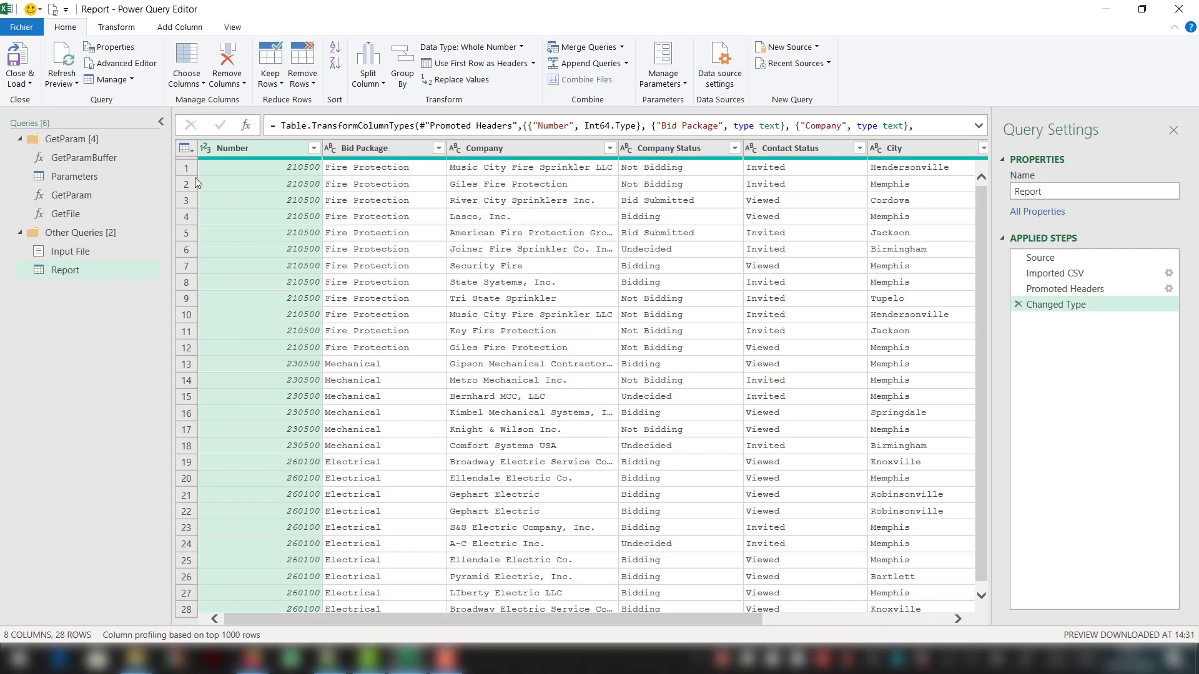
right_click(282, 149)
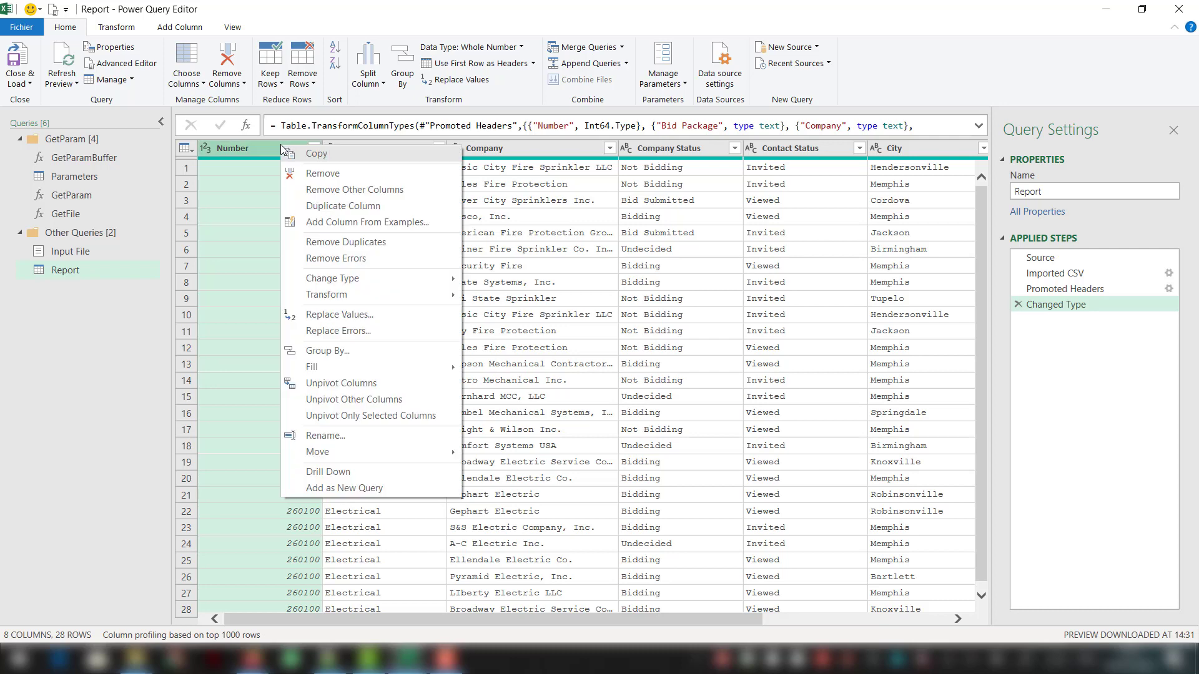
left_click(320, 174)
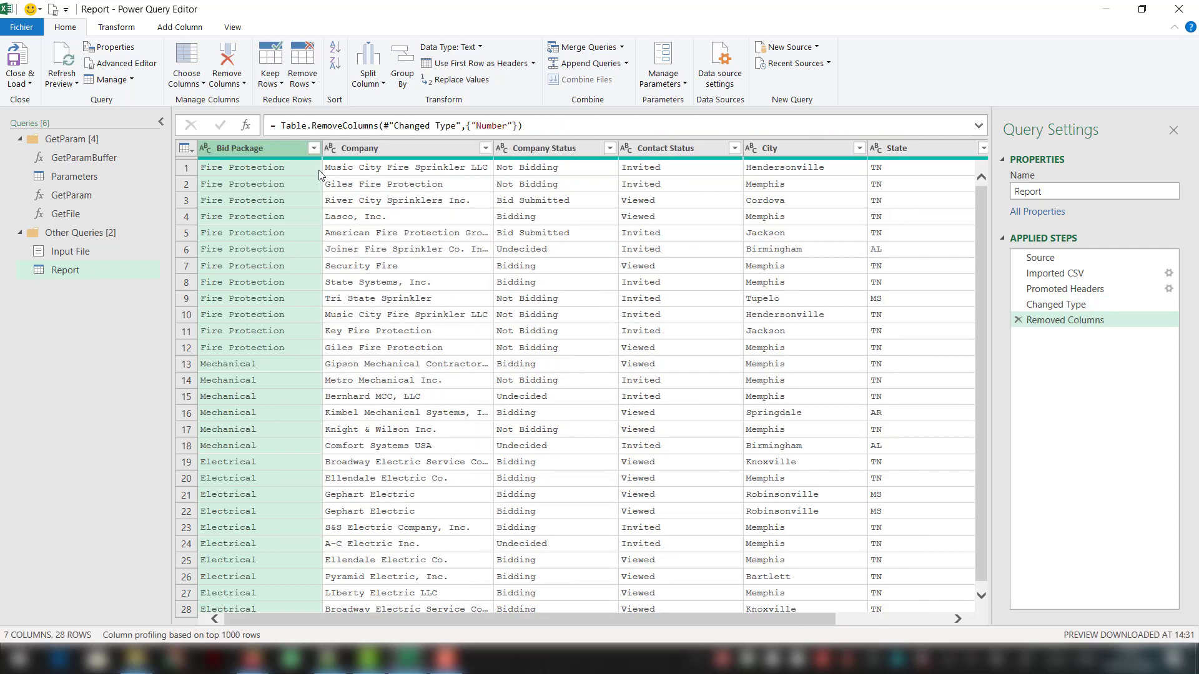
- Group the Report rows by Bid Package with the All Rows operation into a new column named all
right_click(282, 151)
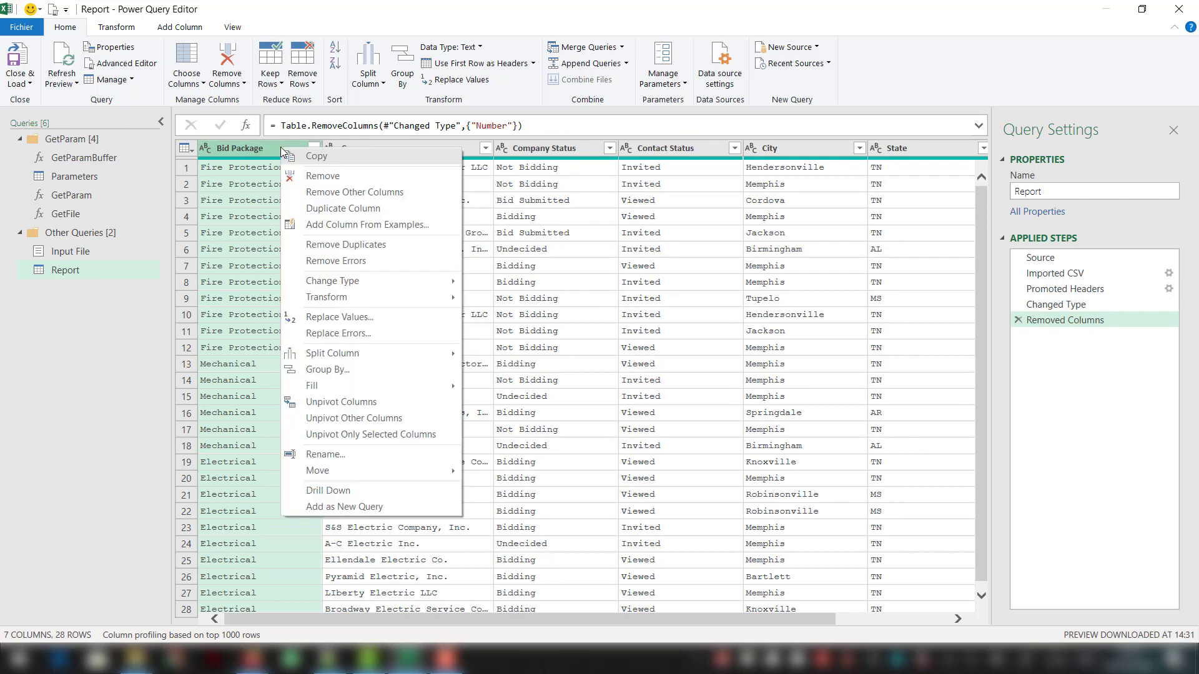
left_click(331, 369)
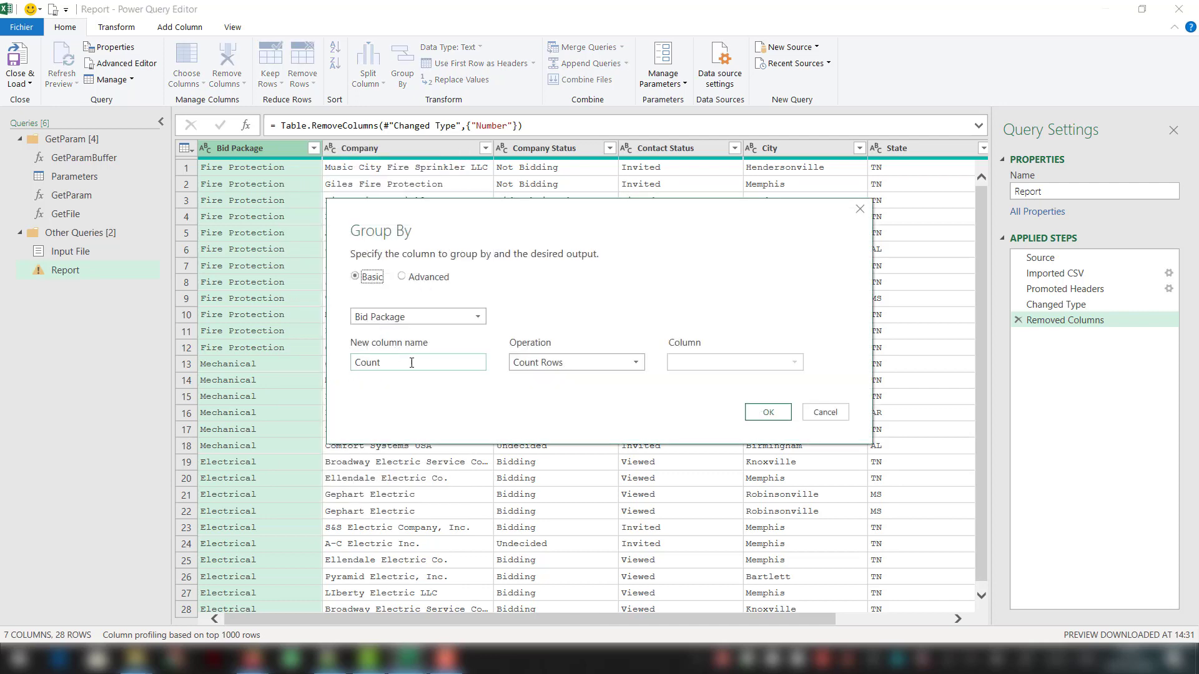
double_click(425, 362)
type("all")
key("Tab")
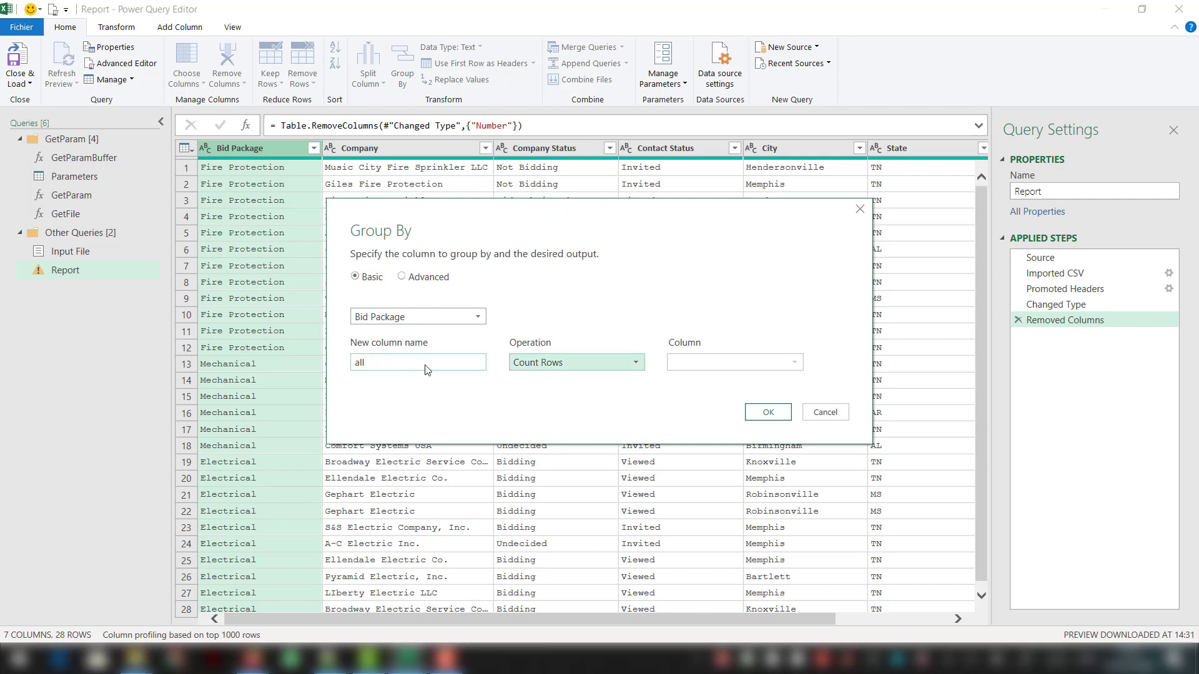
left_click(534, 368)
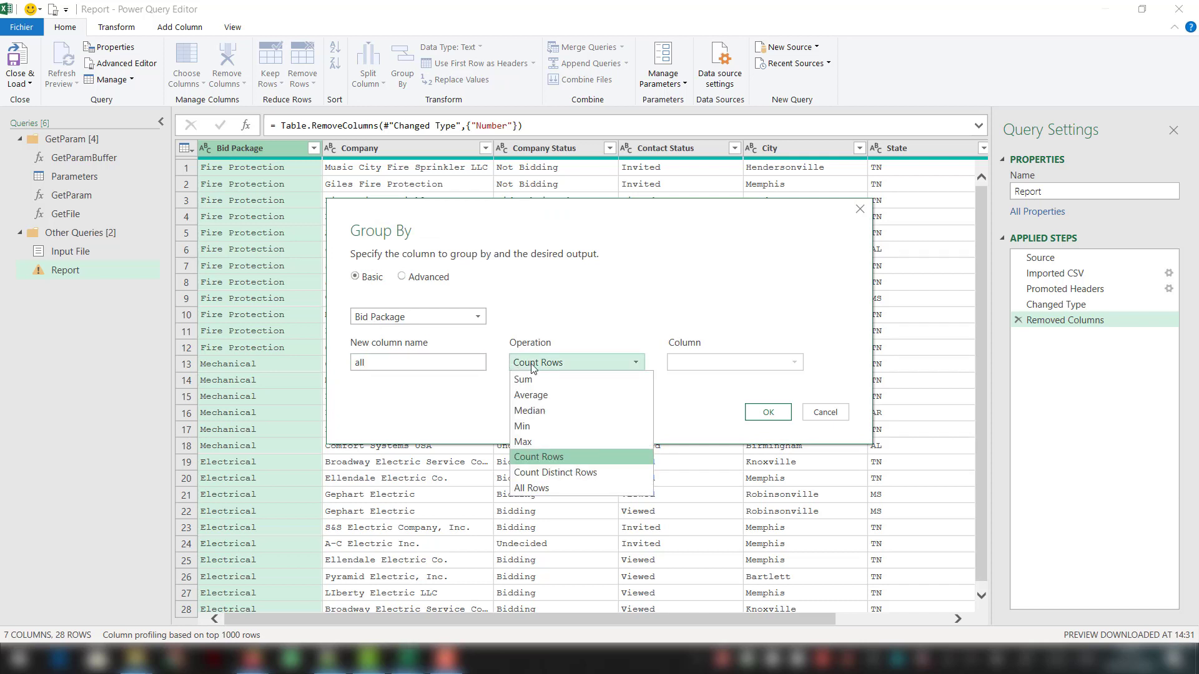
left_click(553, 487)
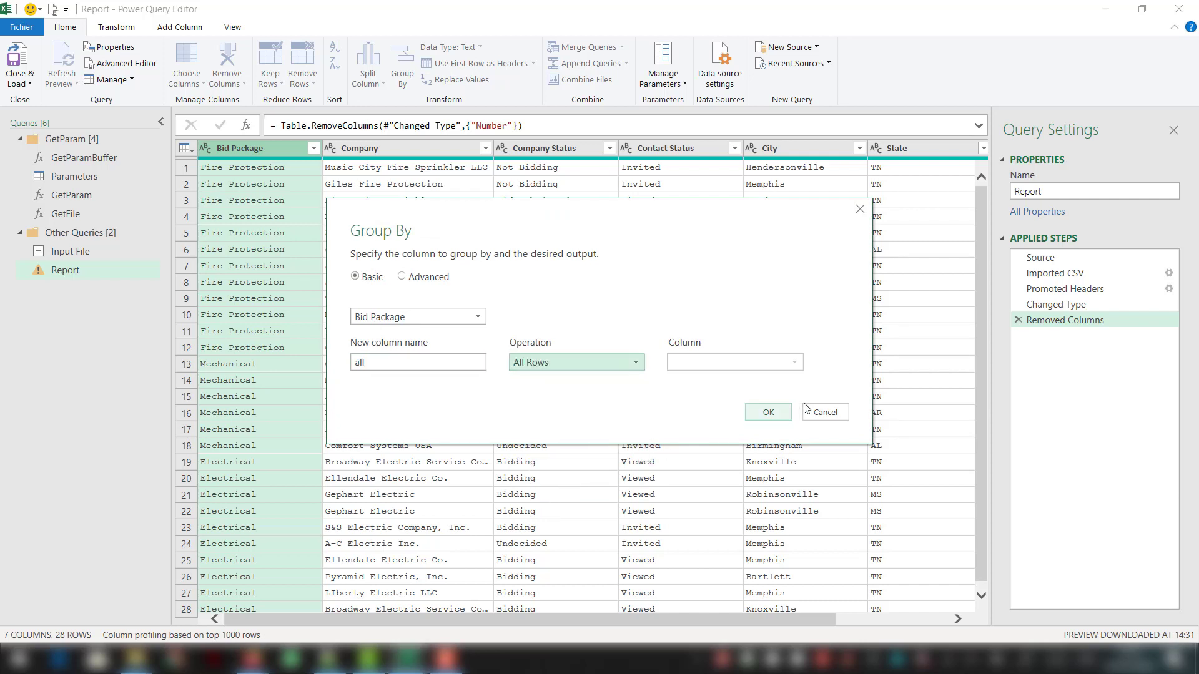
left_click(768, 413)
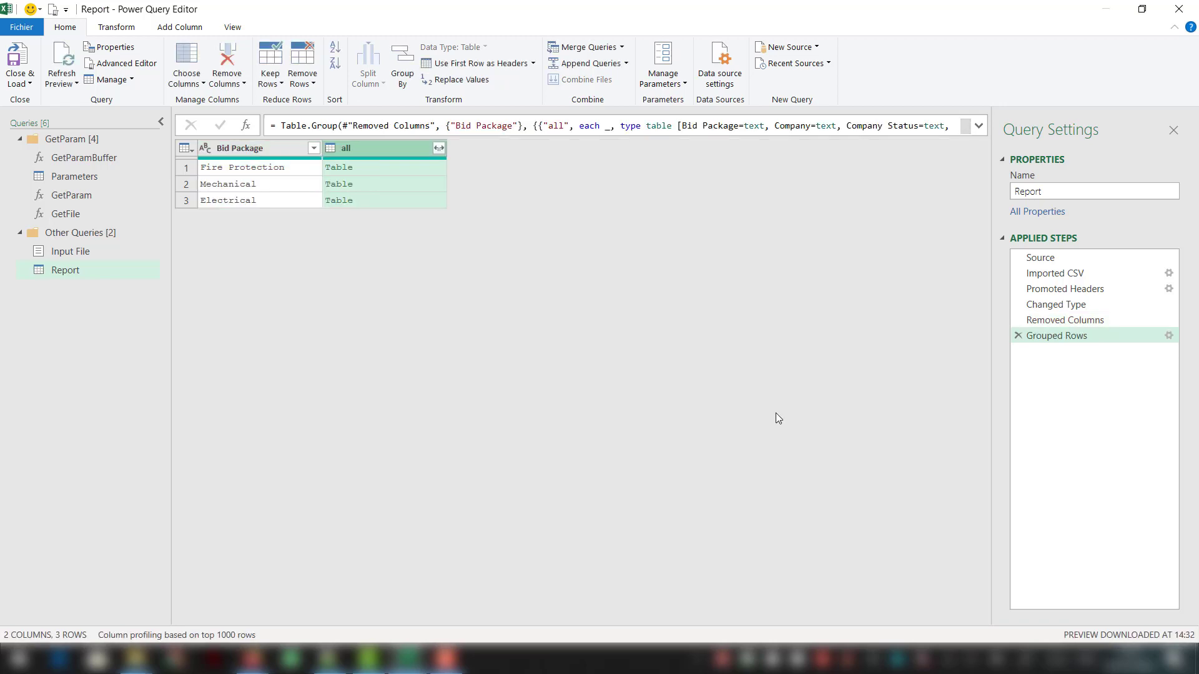
- Add the nested table in the Fire Protection row as a new query
right_click(374, 167)
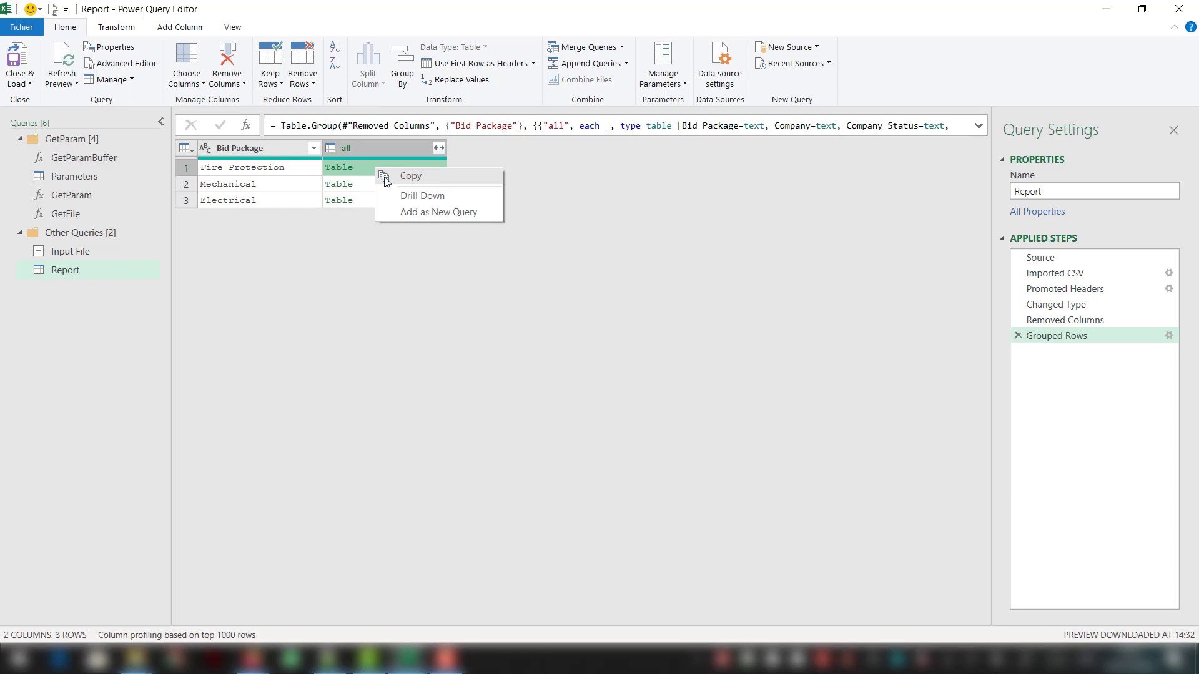
left_click(413, 212)
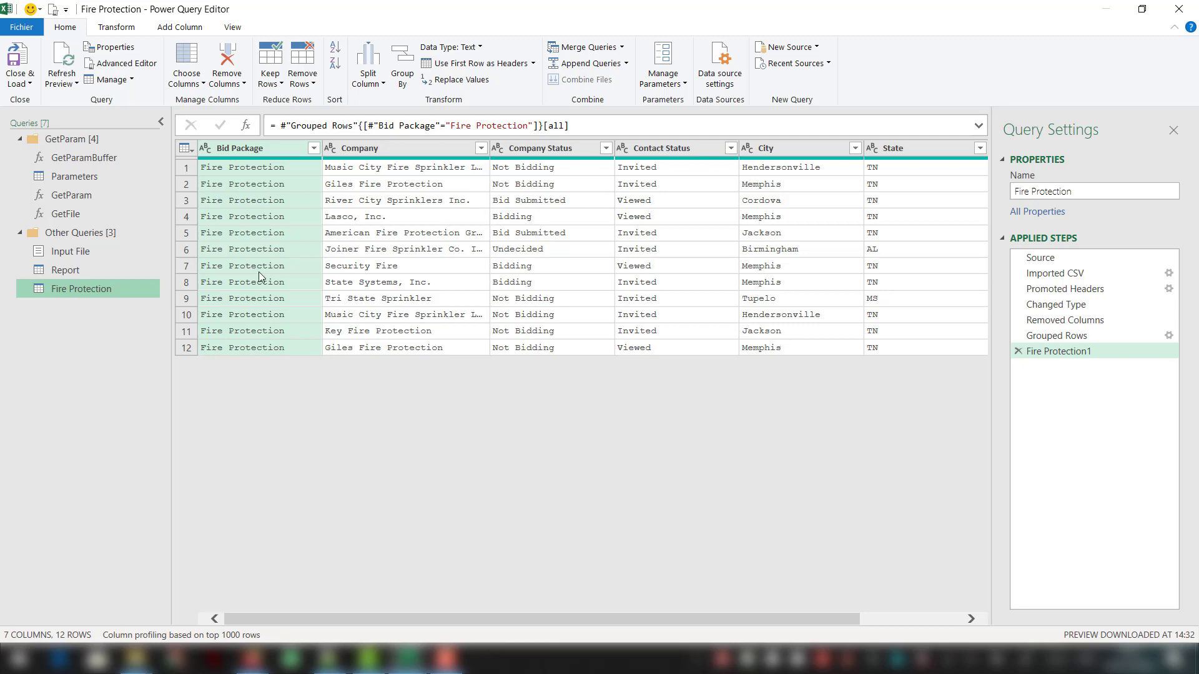
left_click(556, 149)
right_click(553, 150)
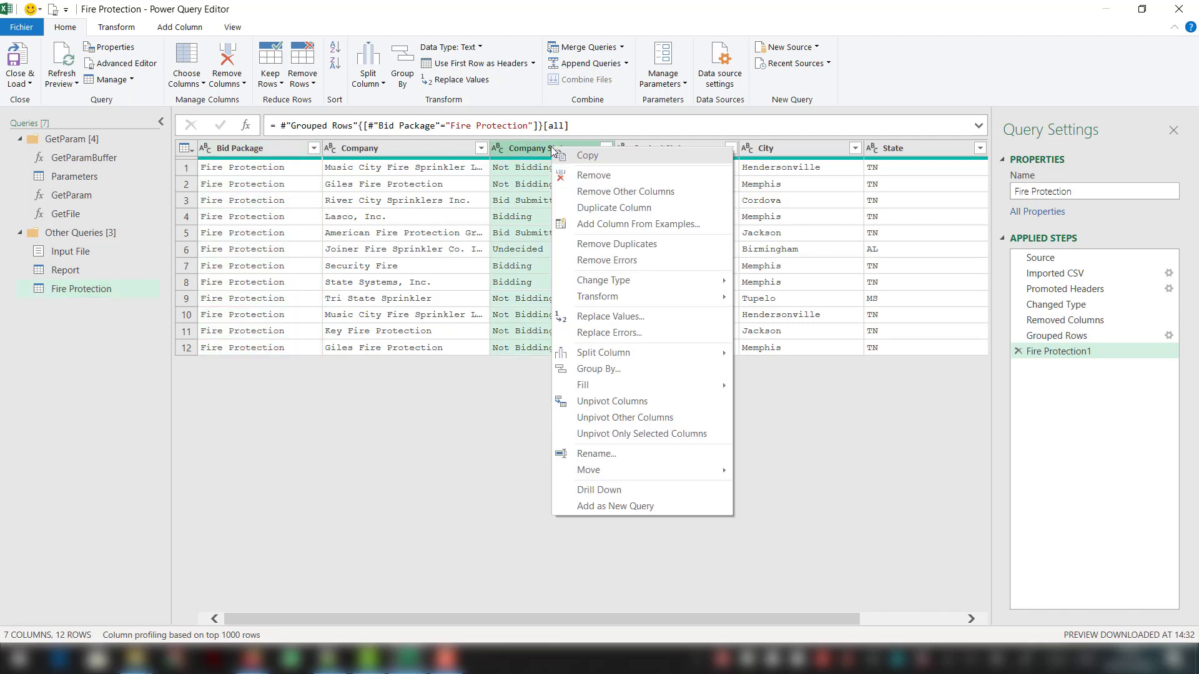
left_click(511, 467)
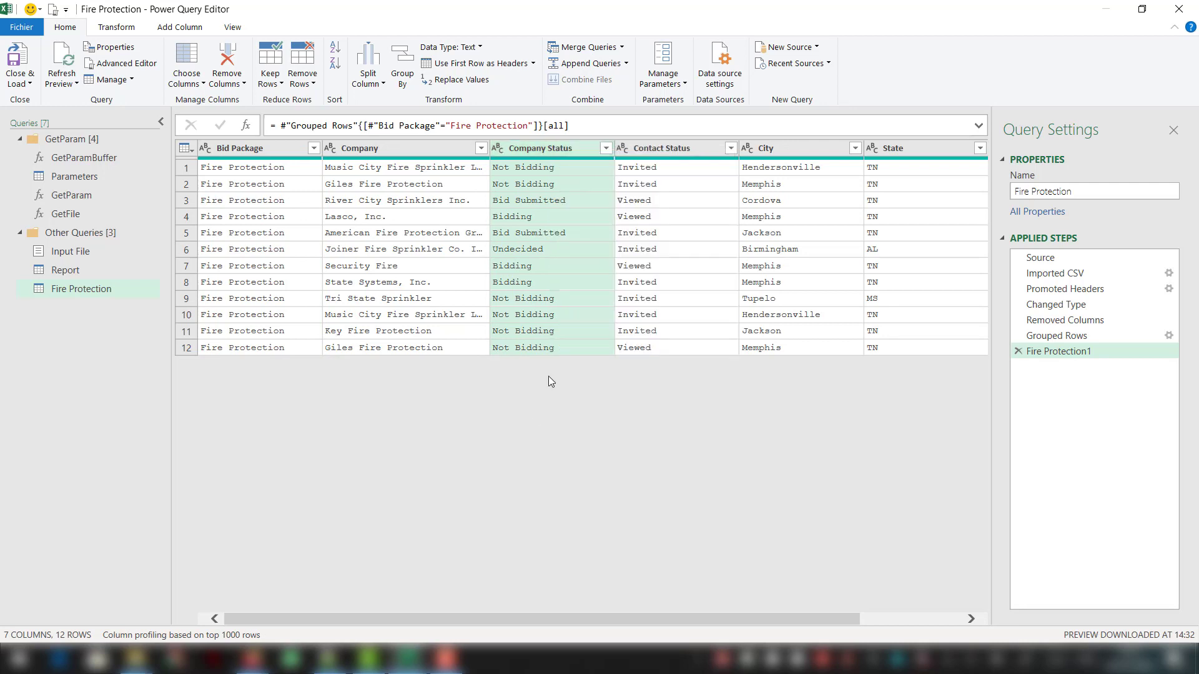
- Move the Contact Status column to the end of the Fire Protection table
left_click(688, 148)
right_click(690, 149)
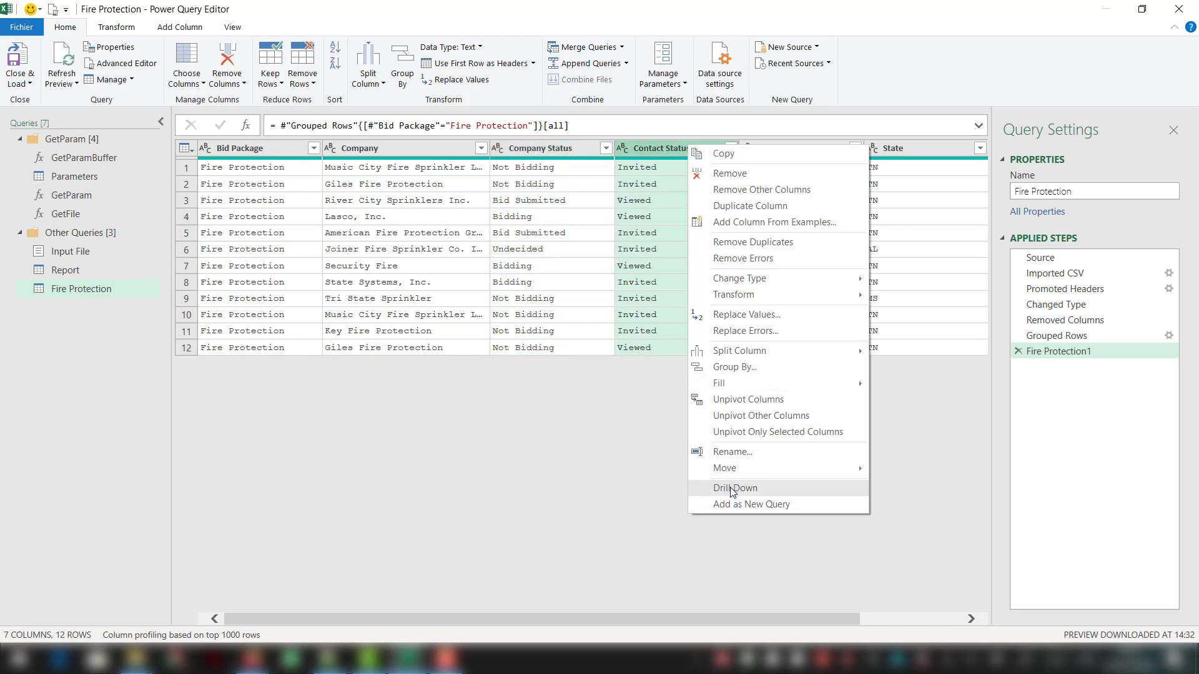
mouse_move(735, 467)
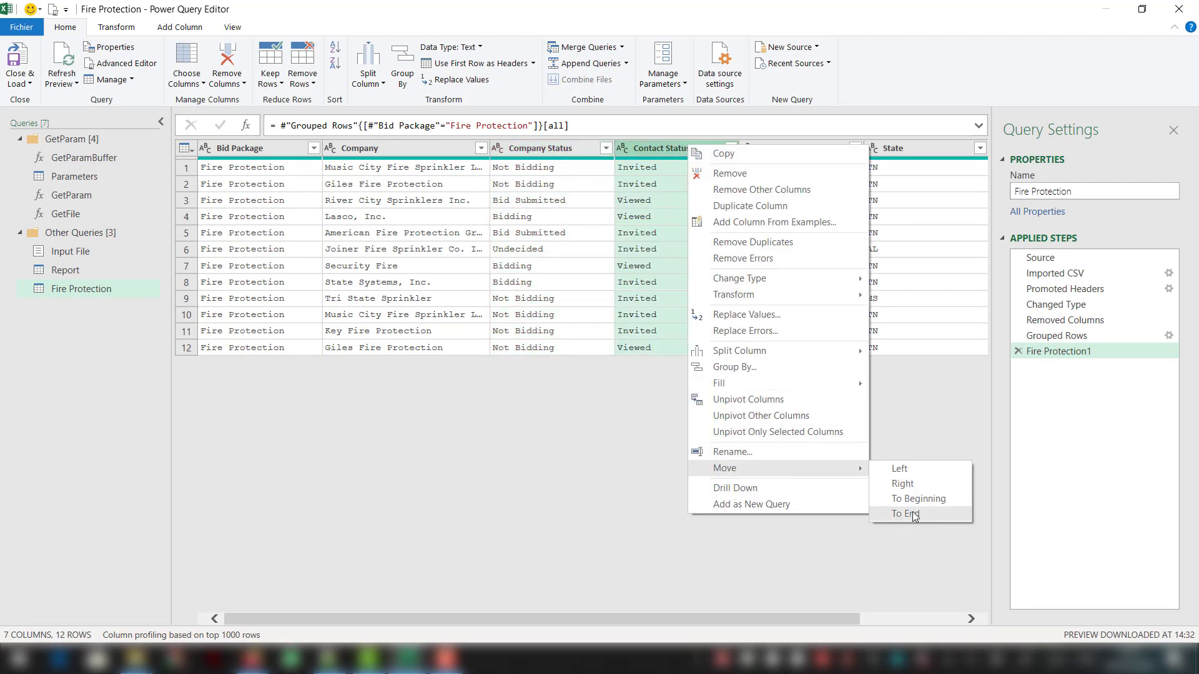
left_click(912, 512)
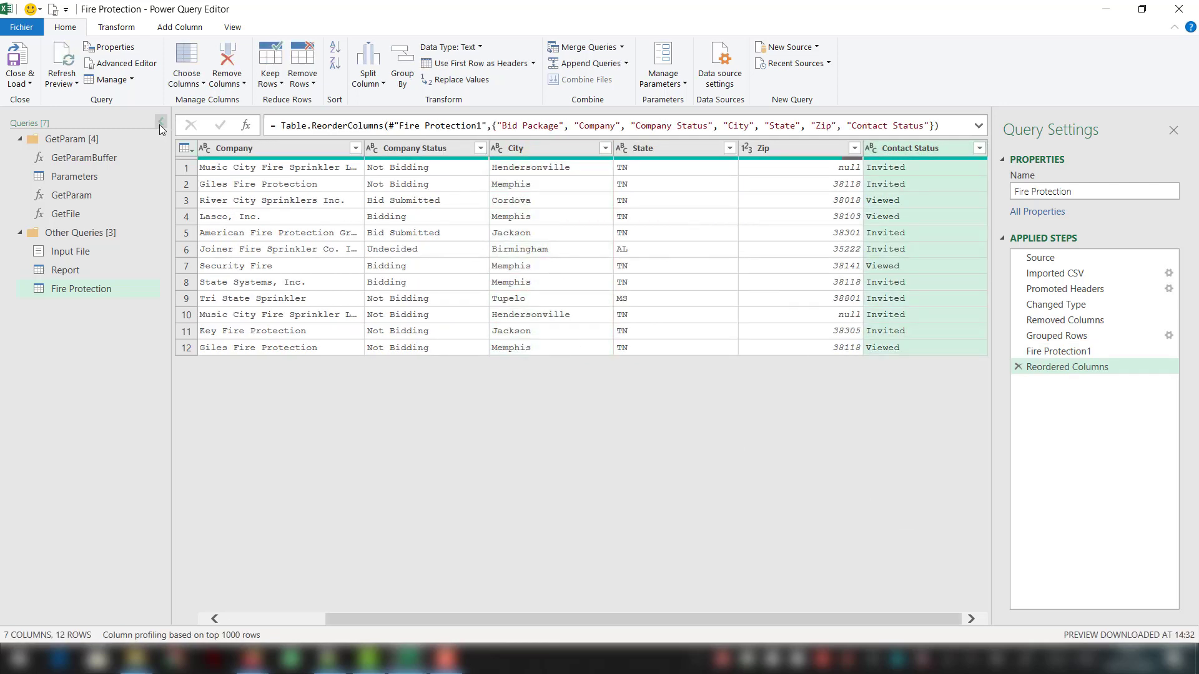
- Collapse the query list, move the Company Status column to the end and rename the State column as ST
left_click(161, 125)
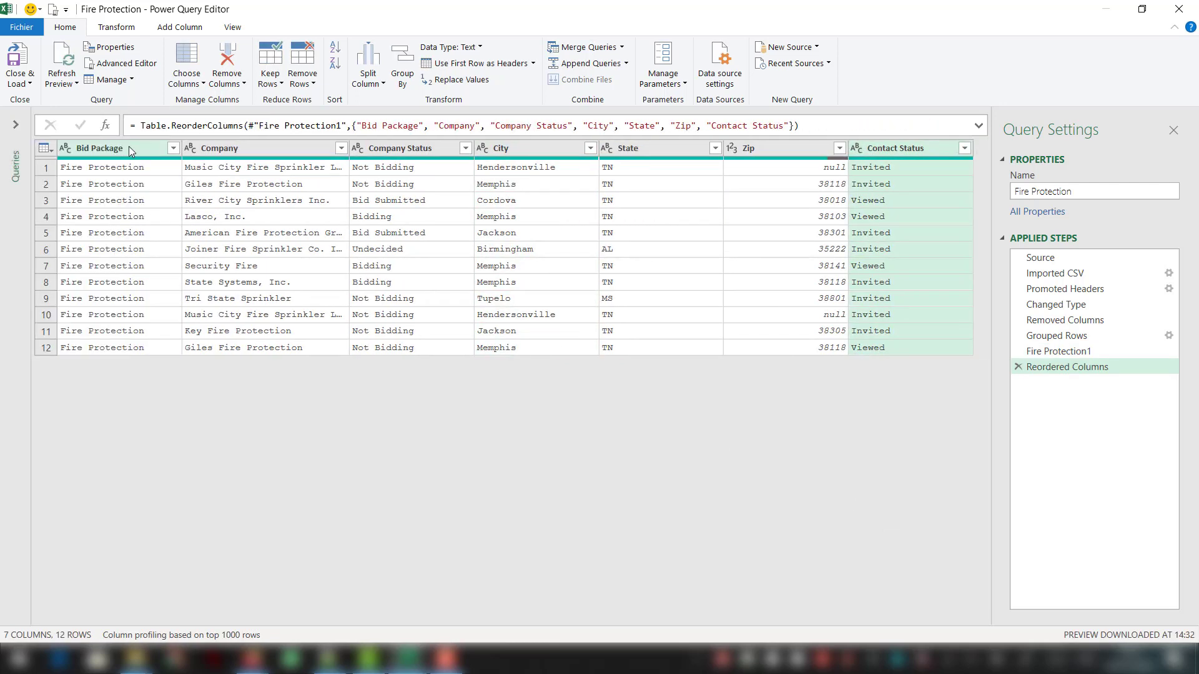
right_click(412, 148)
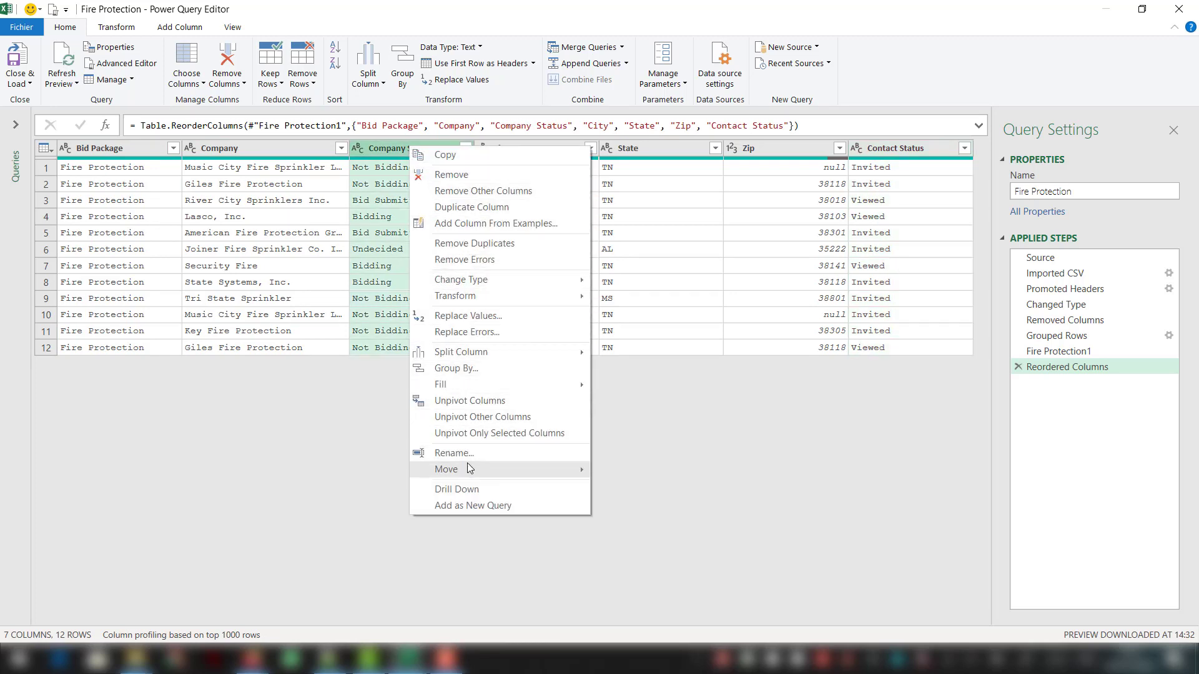
mouse_move(469, 468)
left_click(636, 511)
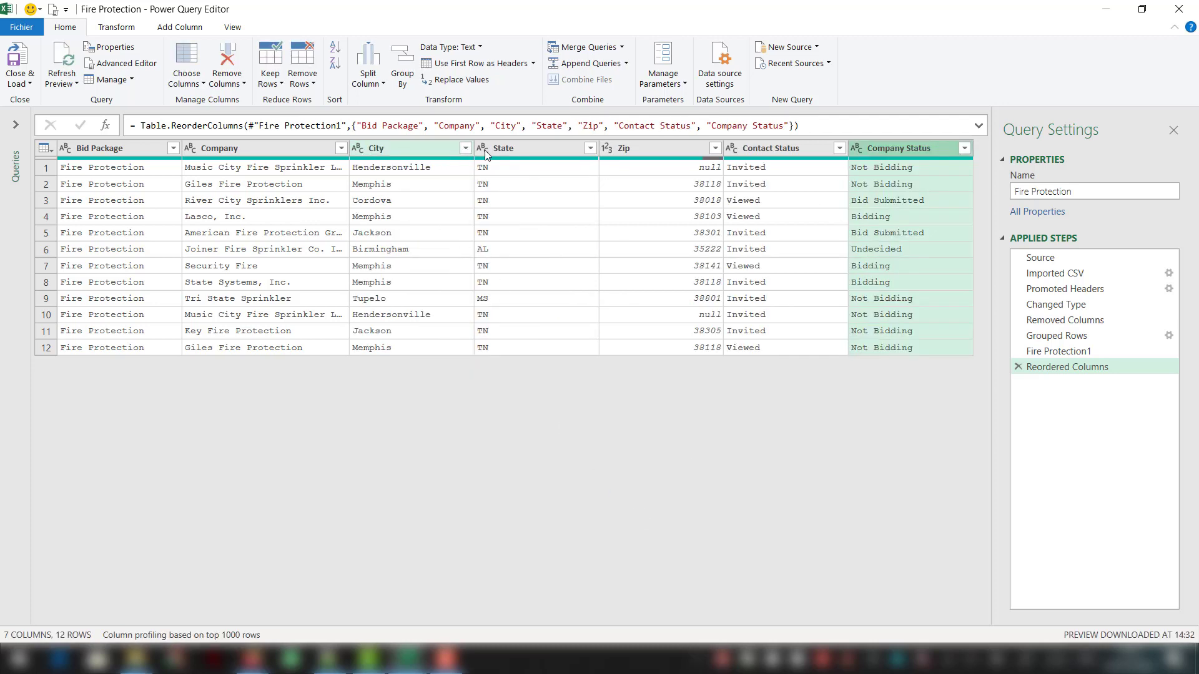
double_click(509, 147)
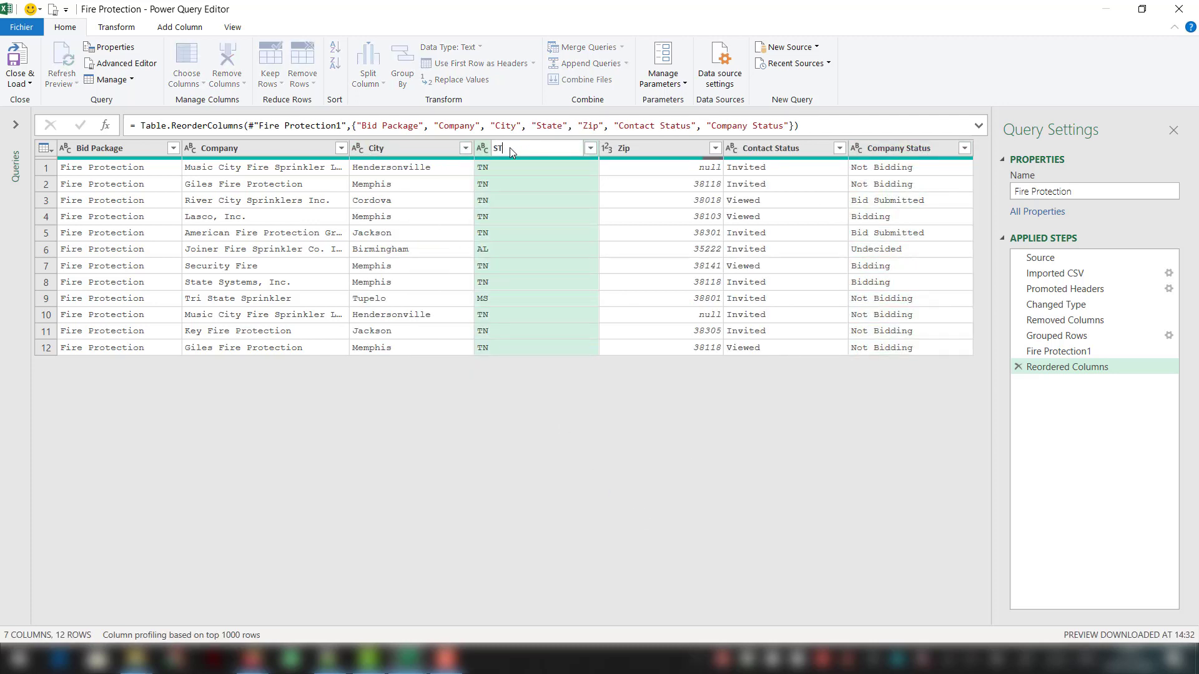
key("Return")
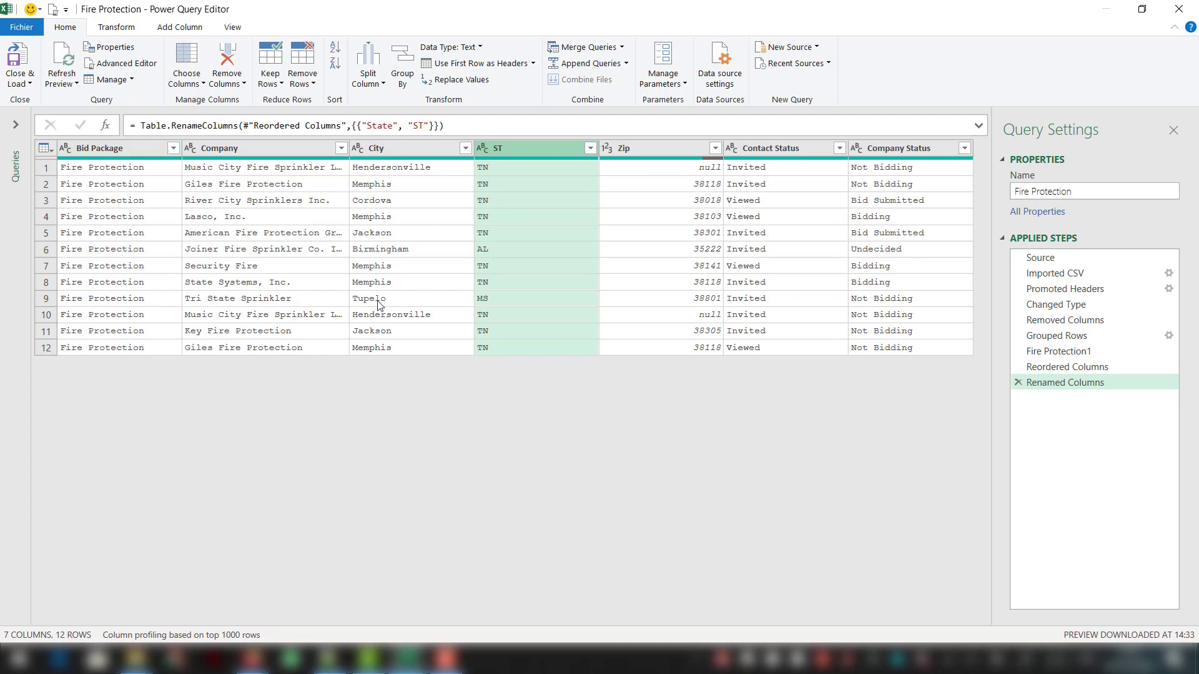
- Drill down into the first Bid Package value and add a custom step that references it
right_click(132, 168)
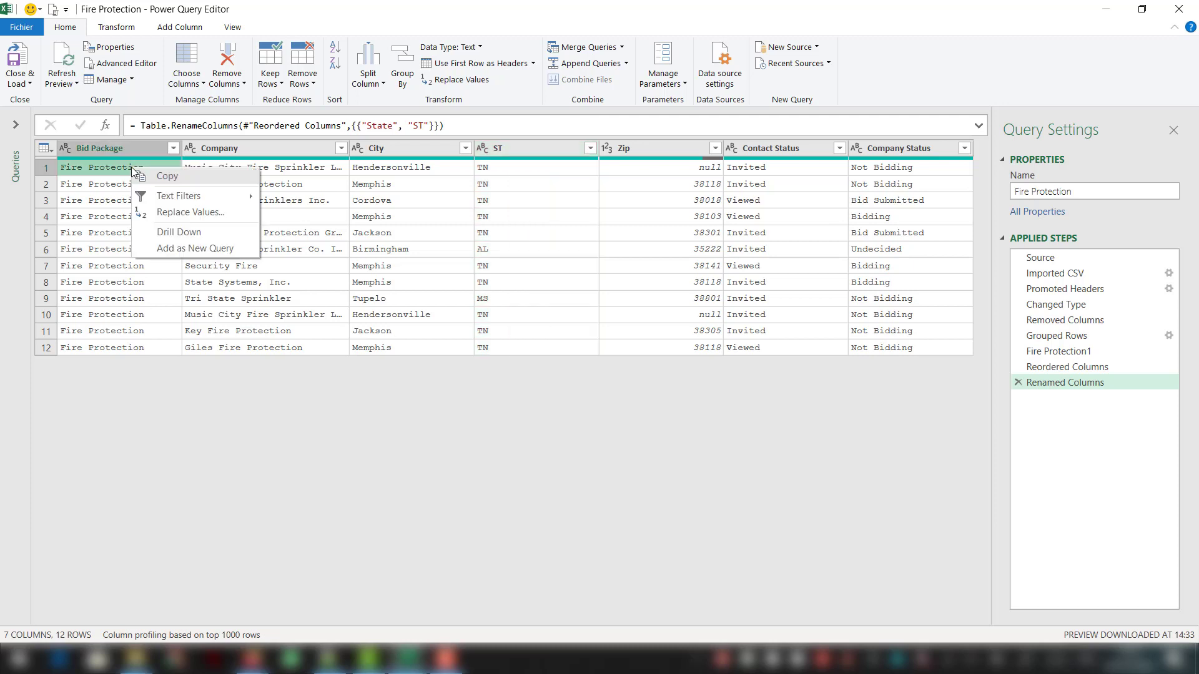
left_click(200, 232)
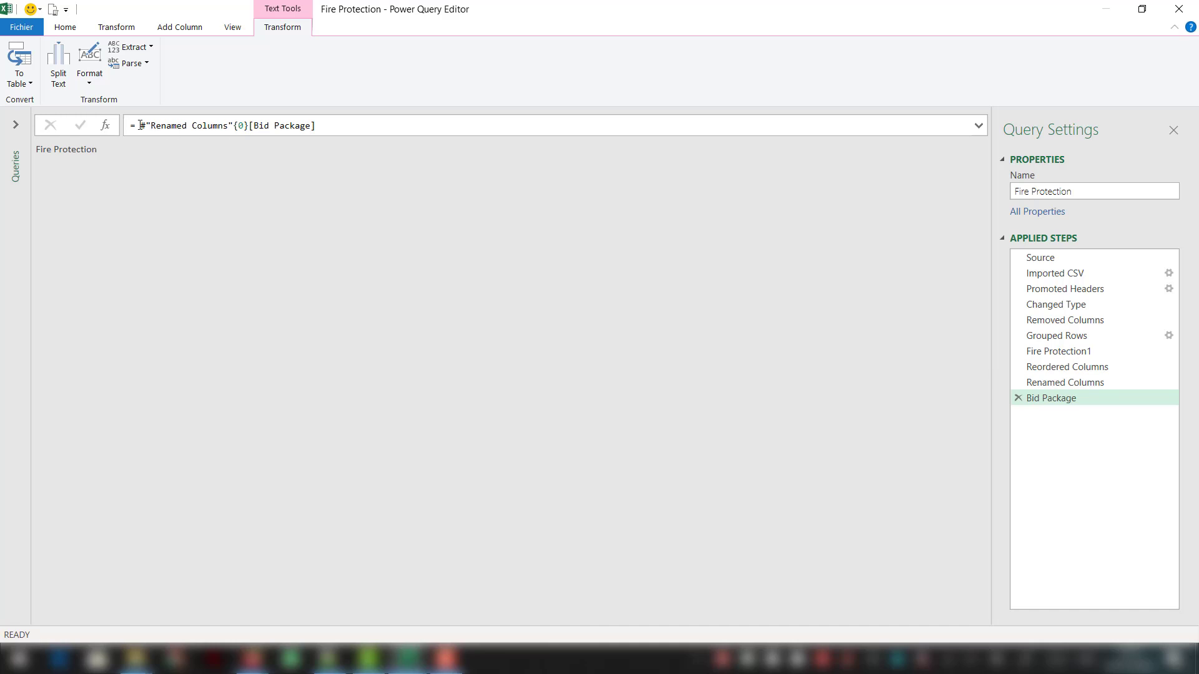
left_click(106, 125)
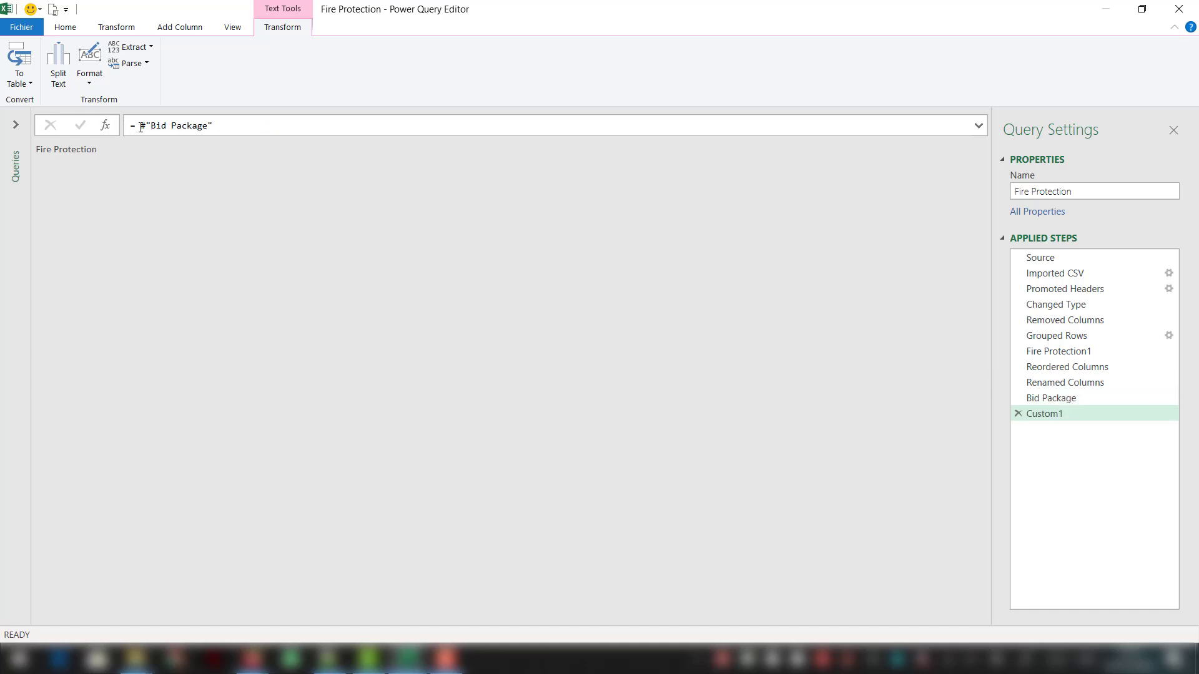
- Wrap the custom step's reference in a table constructor, #table({},{{#"Bid Package"}}), leaving the column name list empty
left_click(140, 127)
type("#table(#")
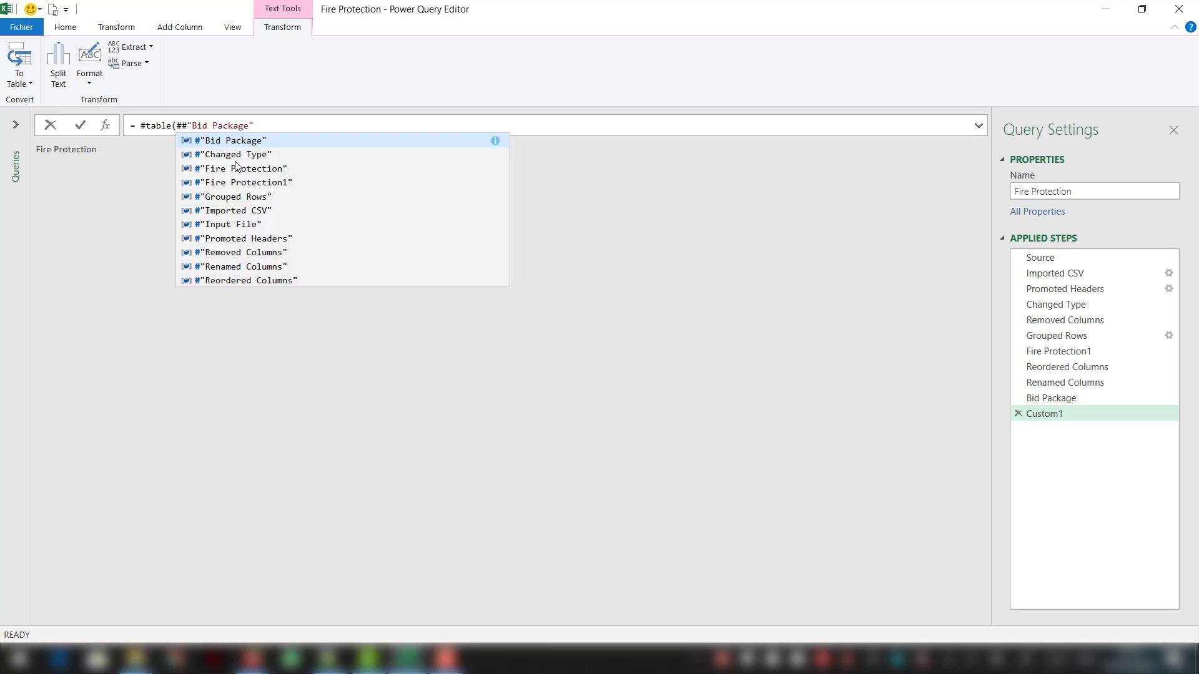
key("BackSpace")
type("{},")
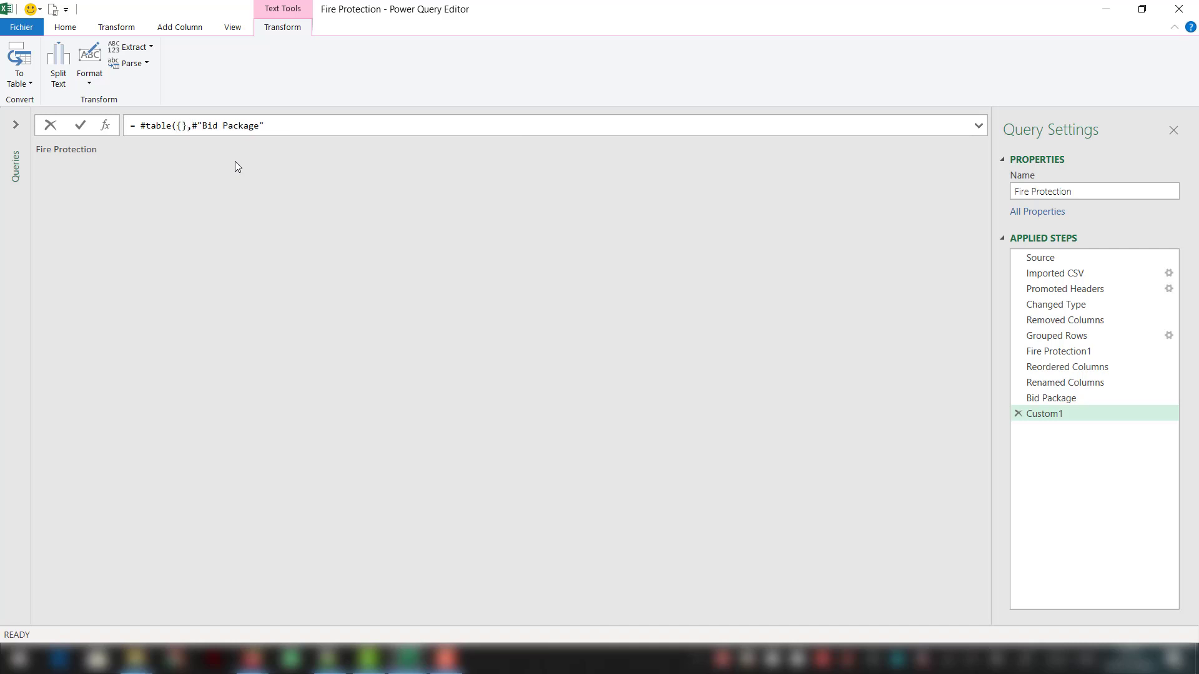
type("{")
type("}})")
key("Left")
key("Left")
key("Left")
key("Left")
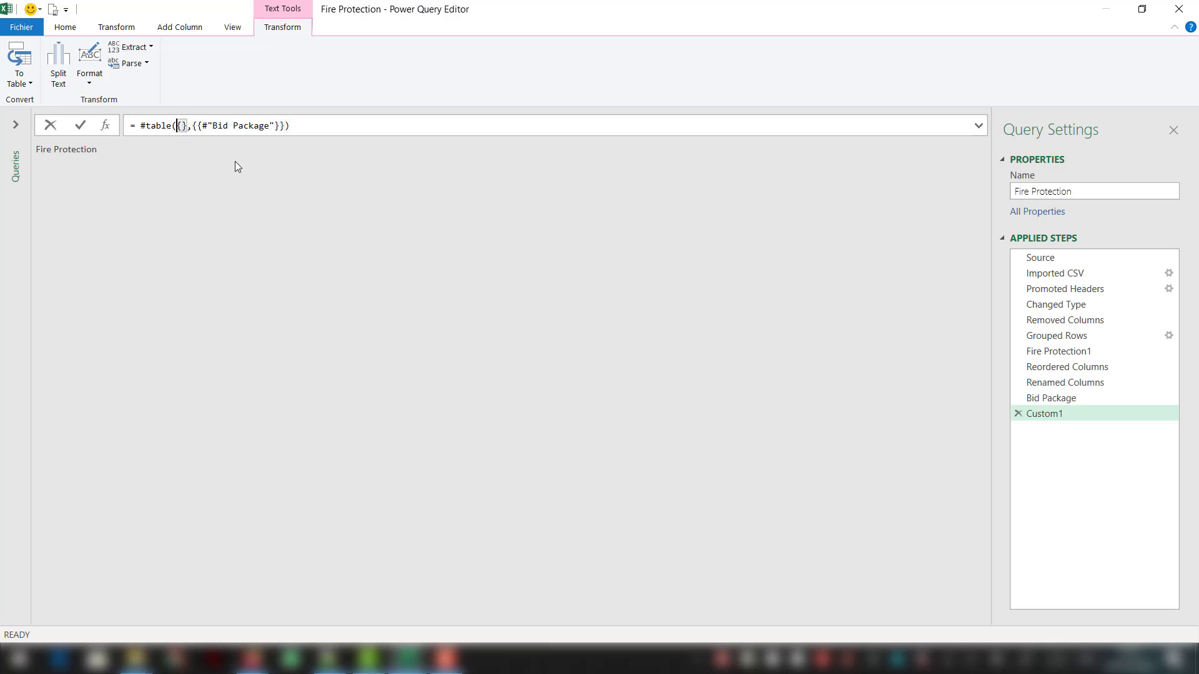
- Name the constructed table's single column "Status by trade" in the formula and apply it
type("\"")
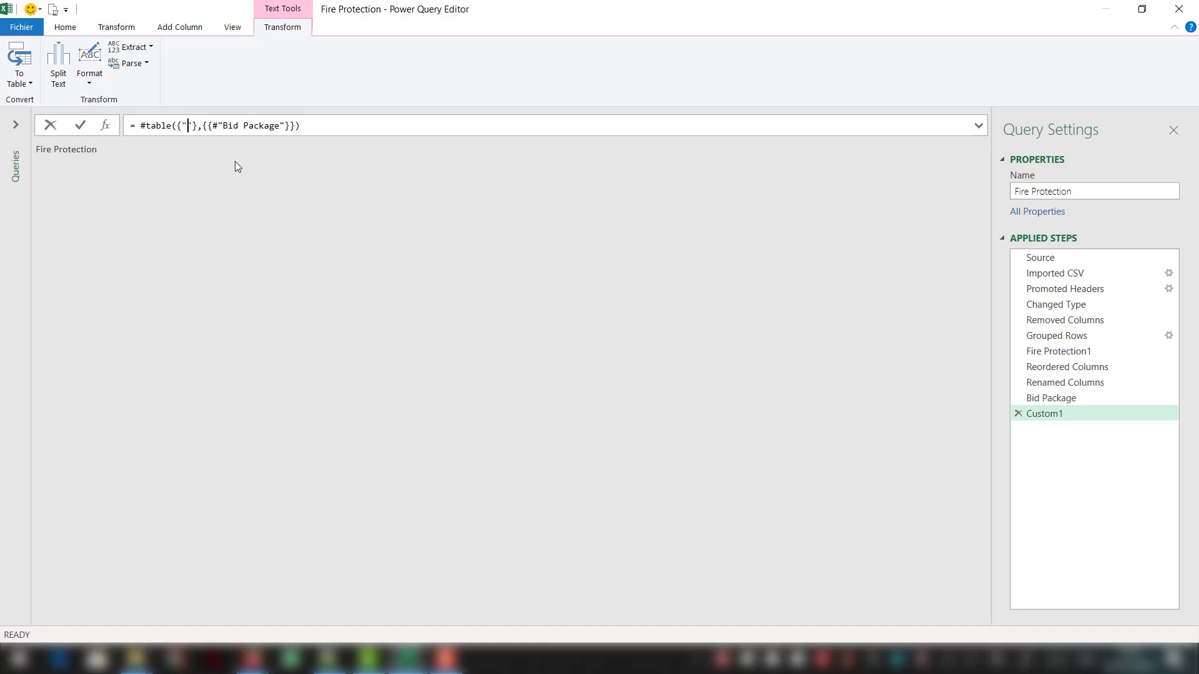
type("Status by")
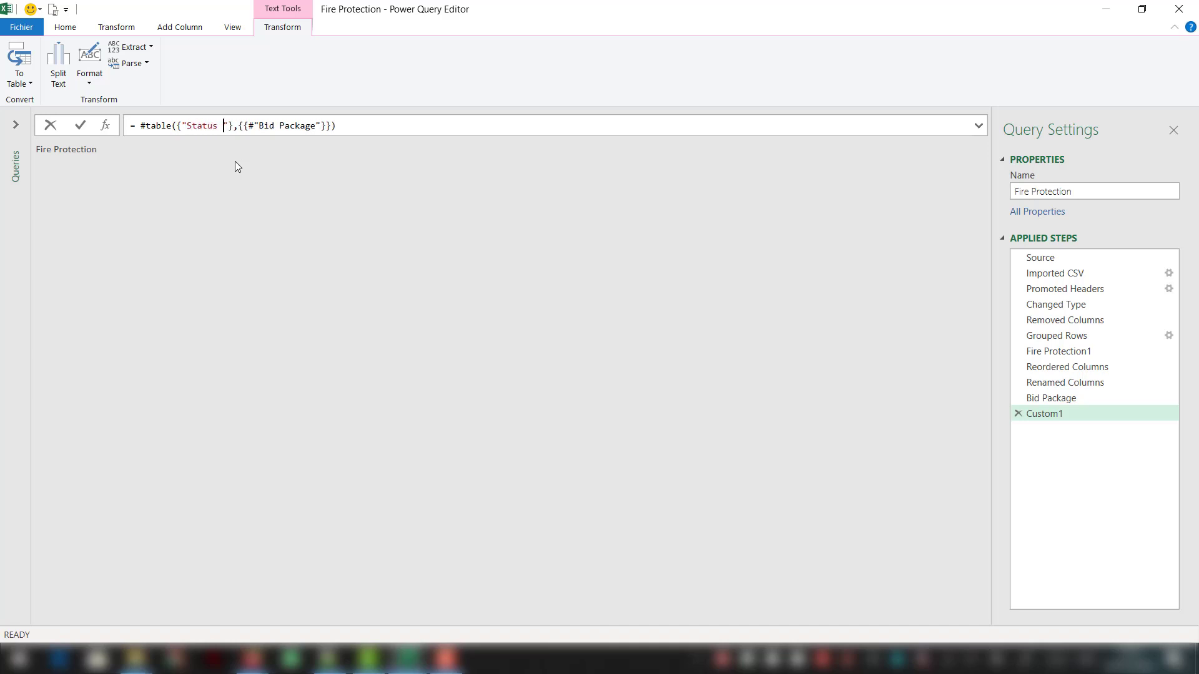
type(" trade")
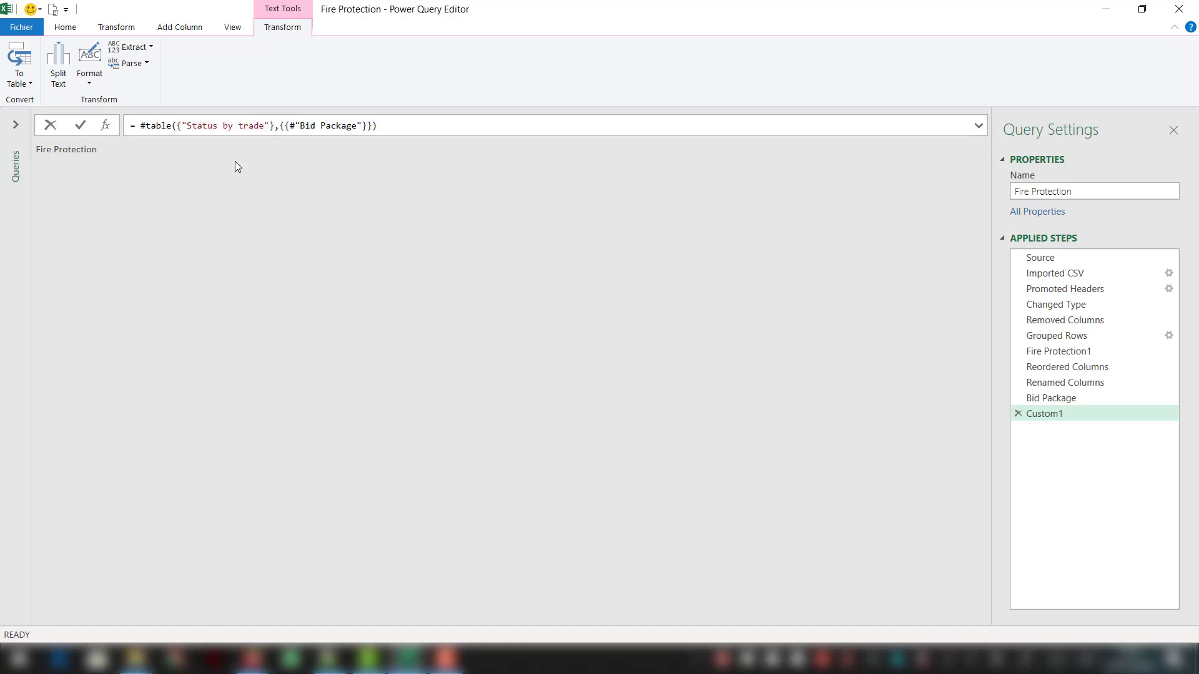
key("Return")
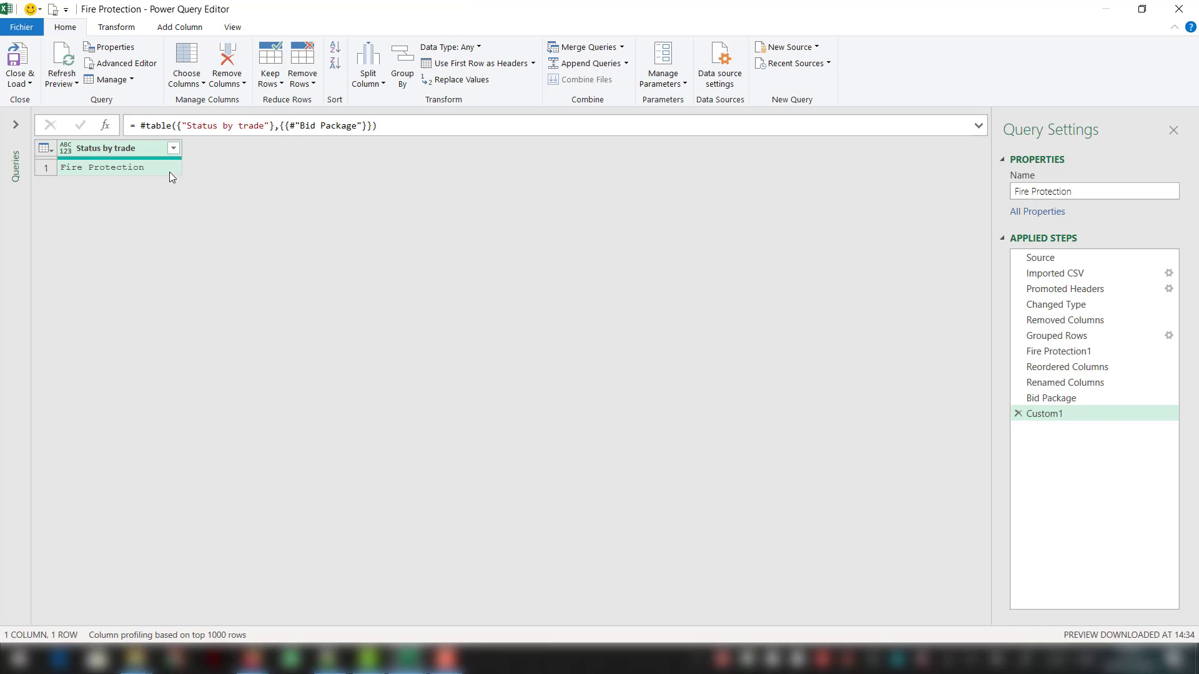
- Rename the custom step as "Added Status by trade column"
double_click(1043, 415)
type("Added ")
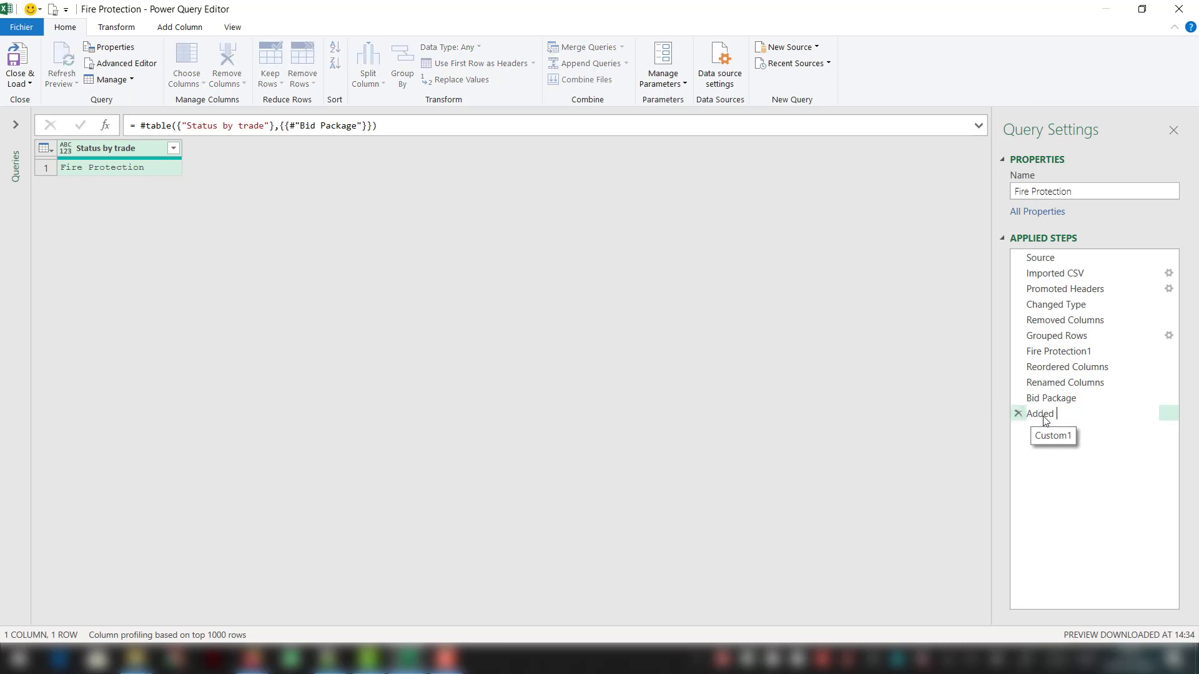
type("Status by trade column")
key("Return")
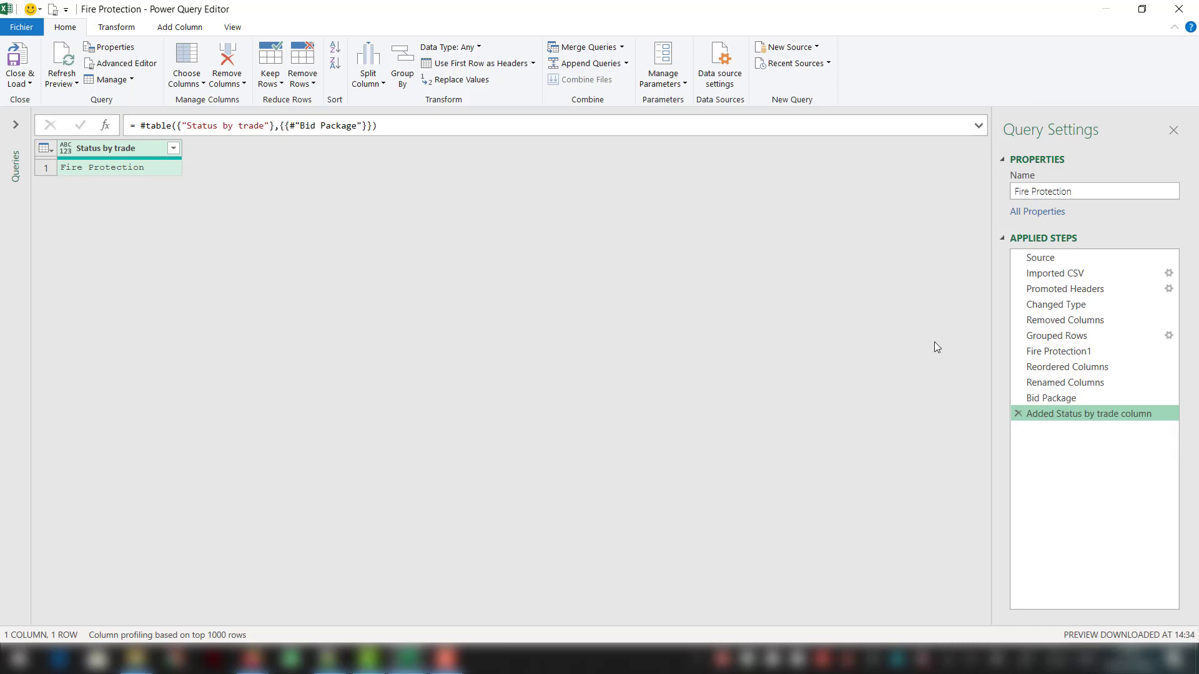
- Add a custom step with the formula = Table.Combine({#"Added Status by trade column",#"Renamed Columns"})
left_click(115, 123)
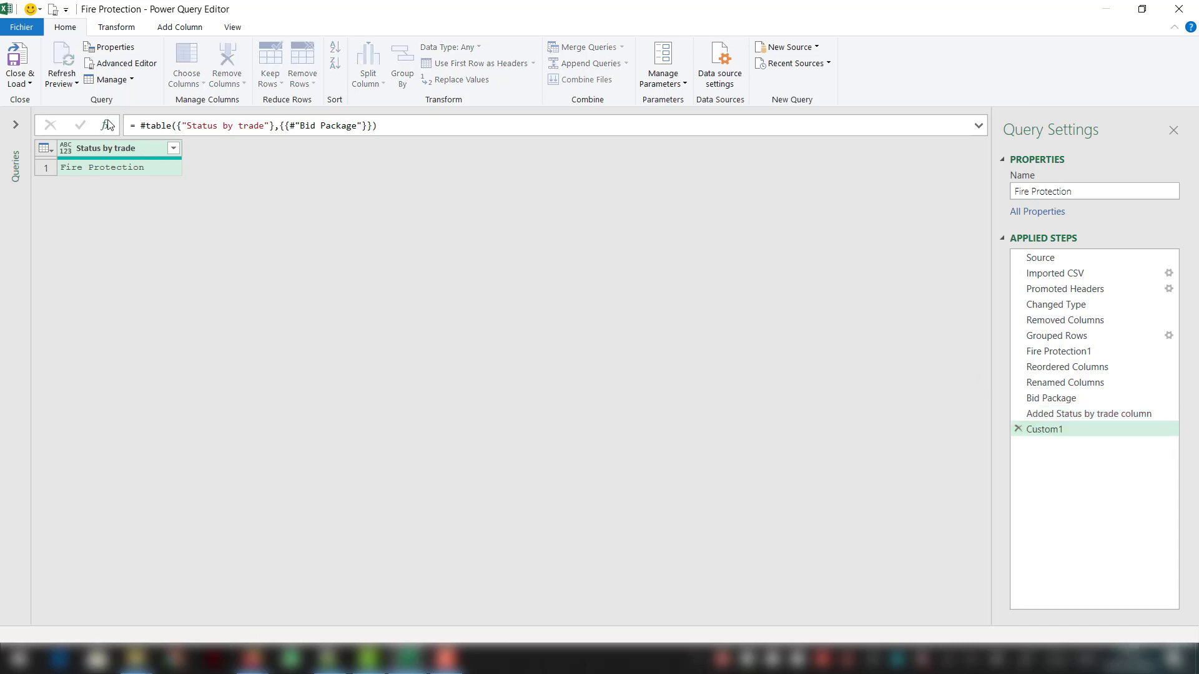
left_click(142, 125)
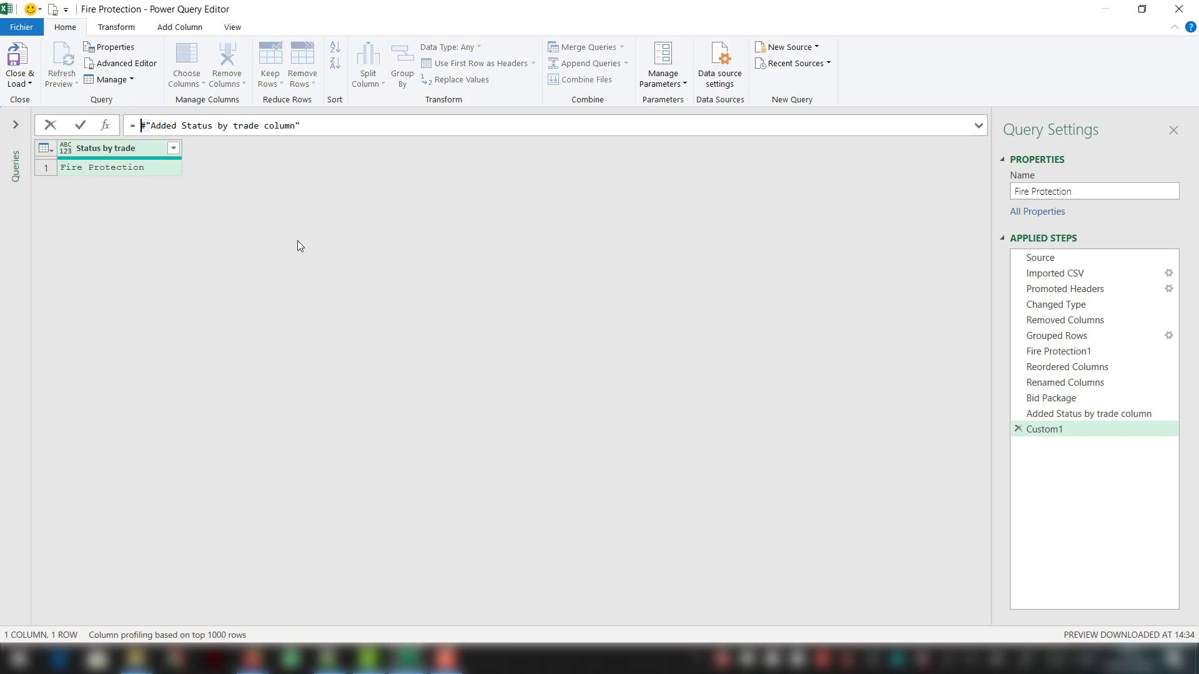
type("Table.Co")
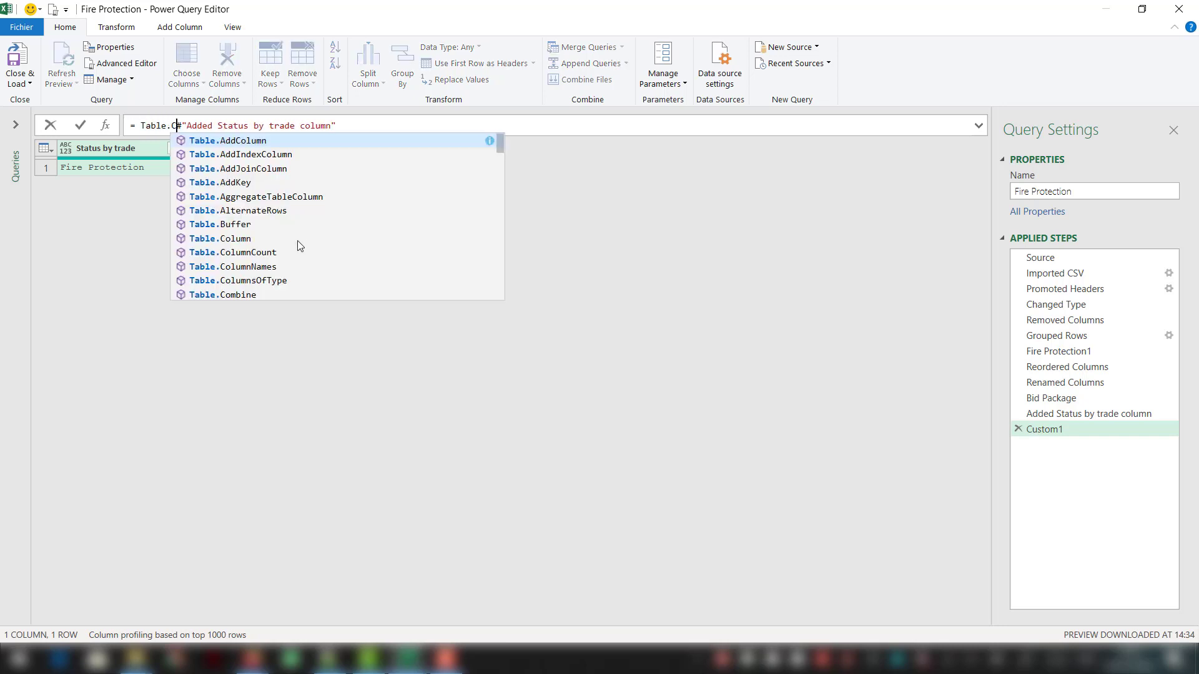
type("mbine(")
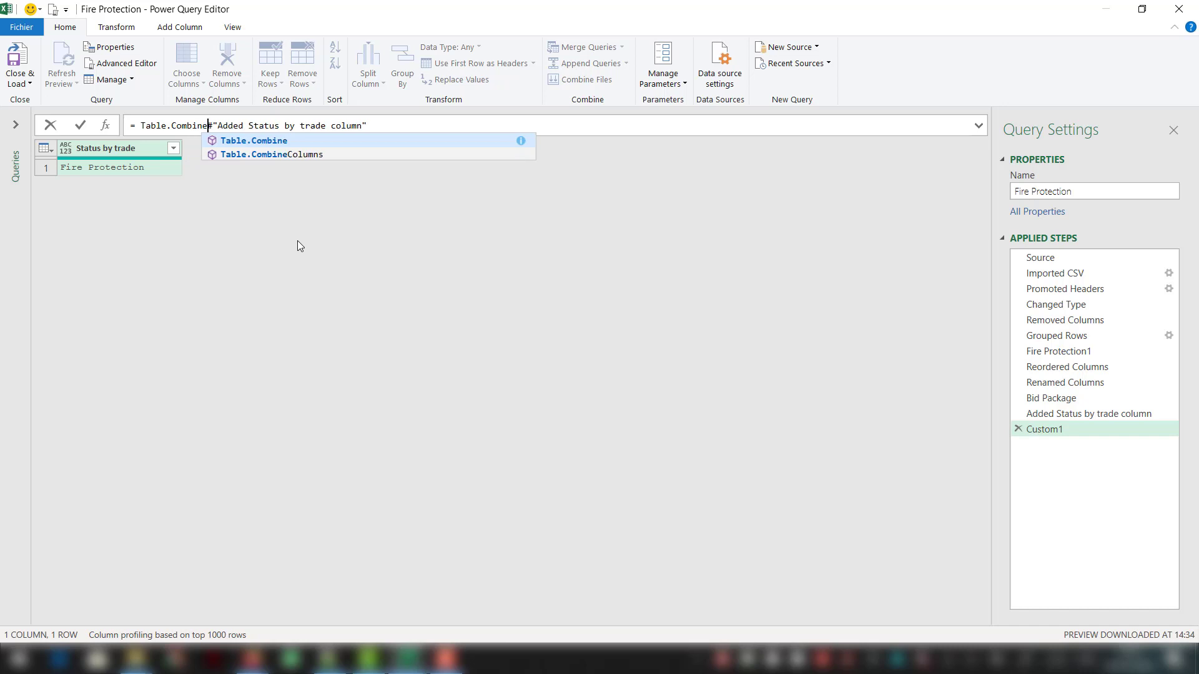
type("{")
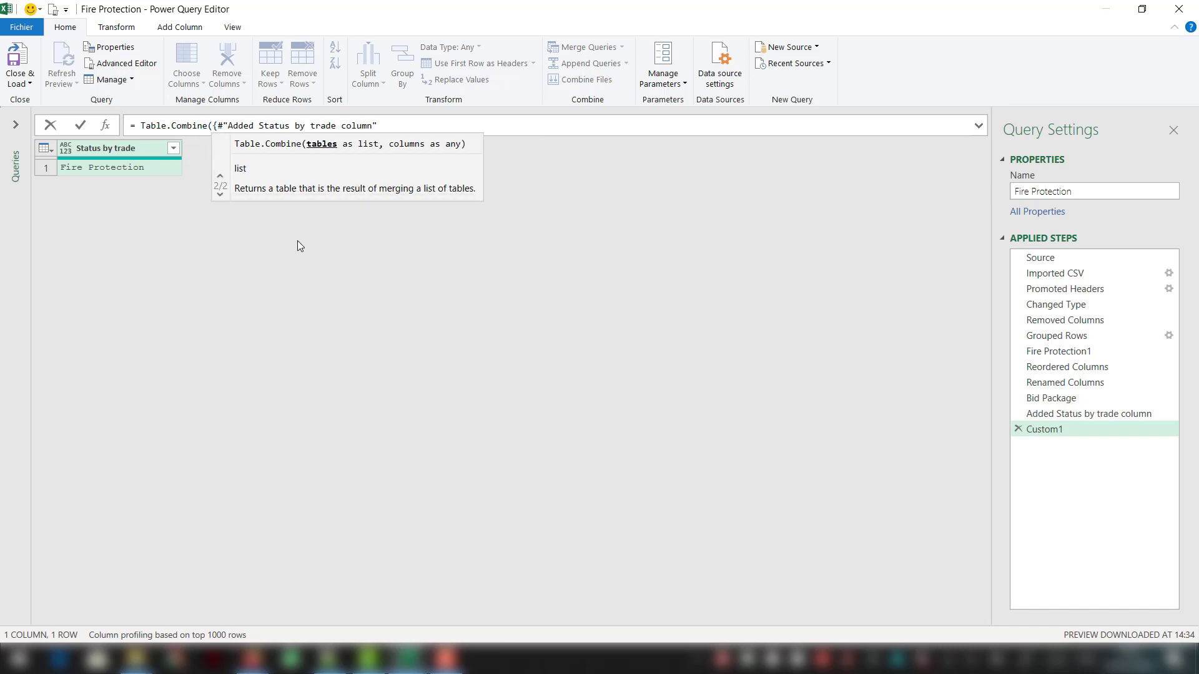
key("End")
type(",")
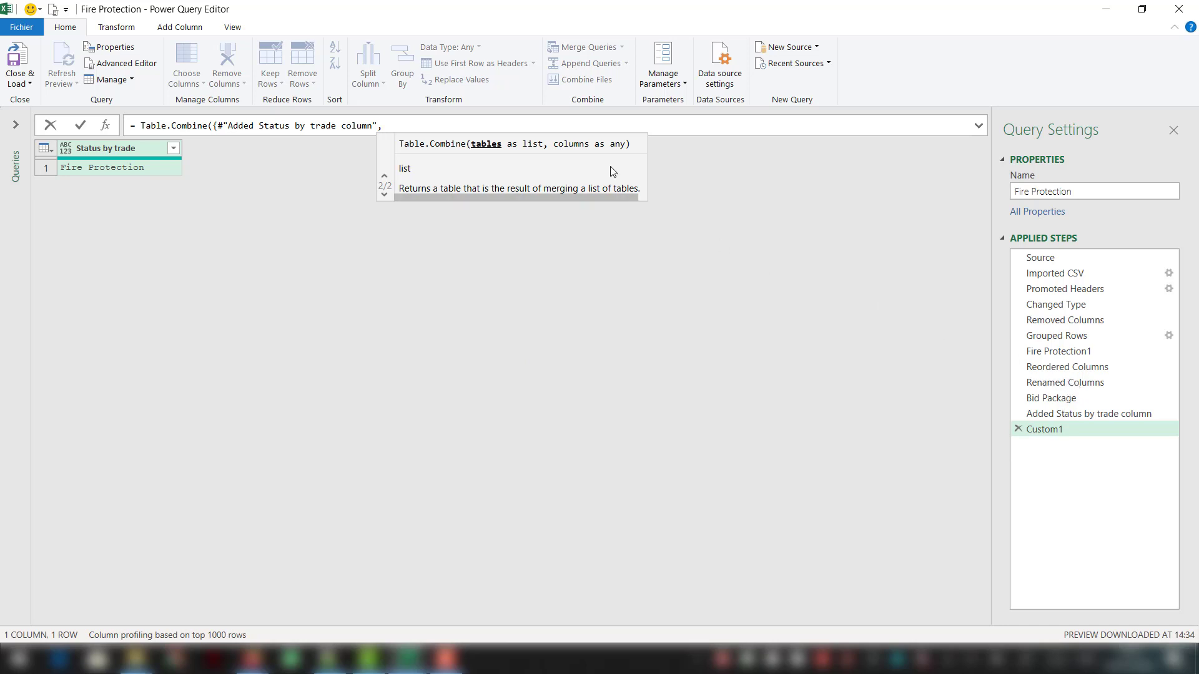
type("#\"R")
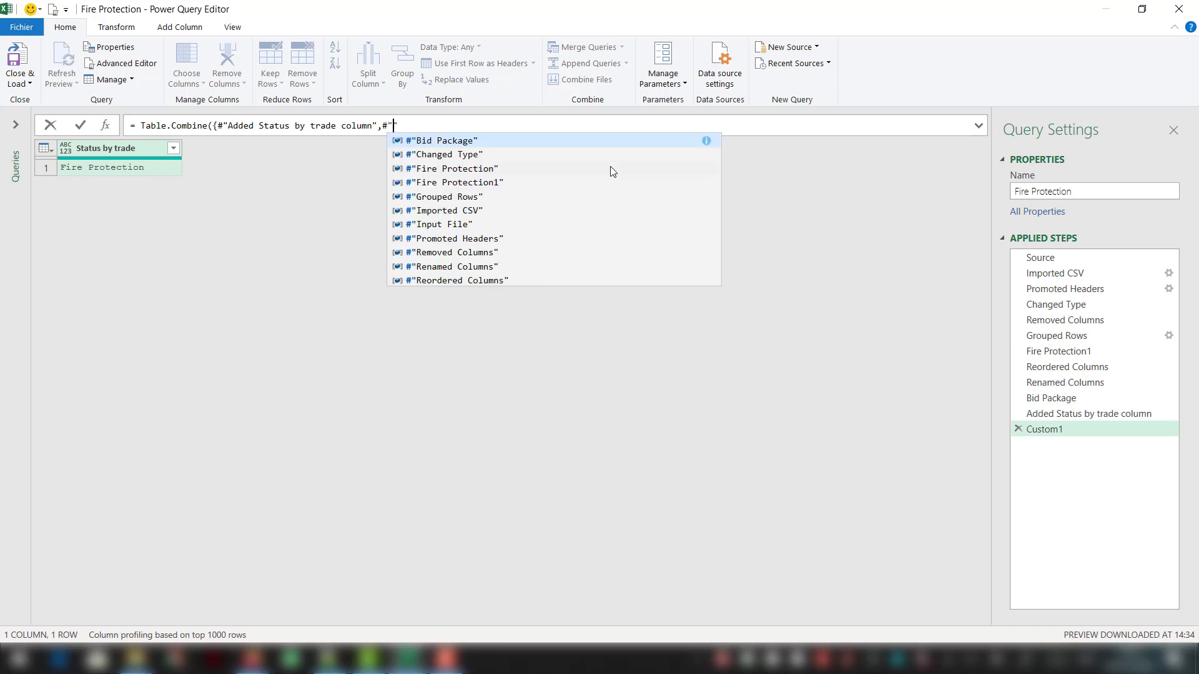
type("ena")
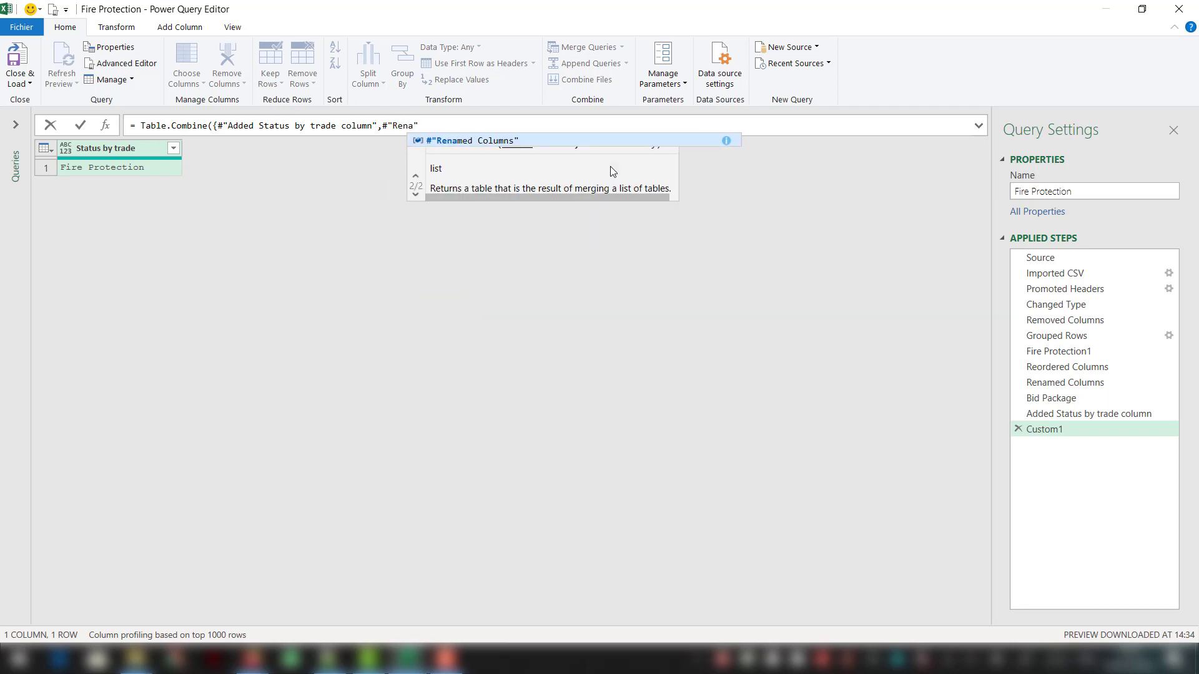
key("Tab")
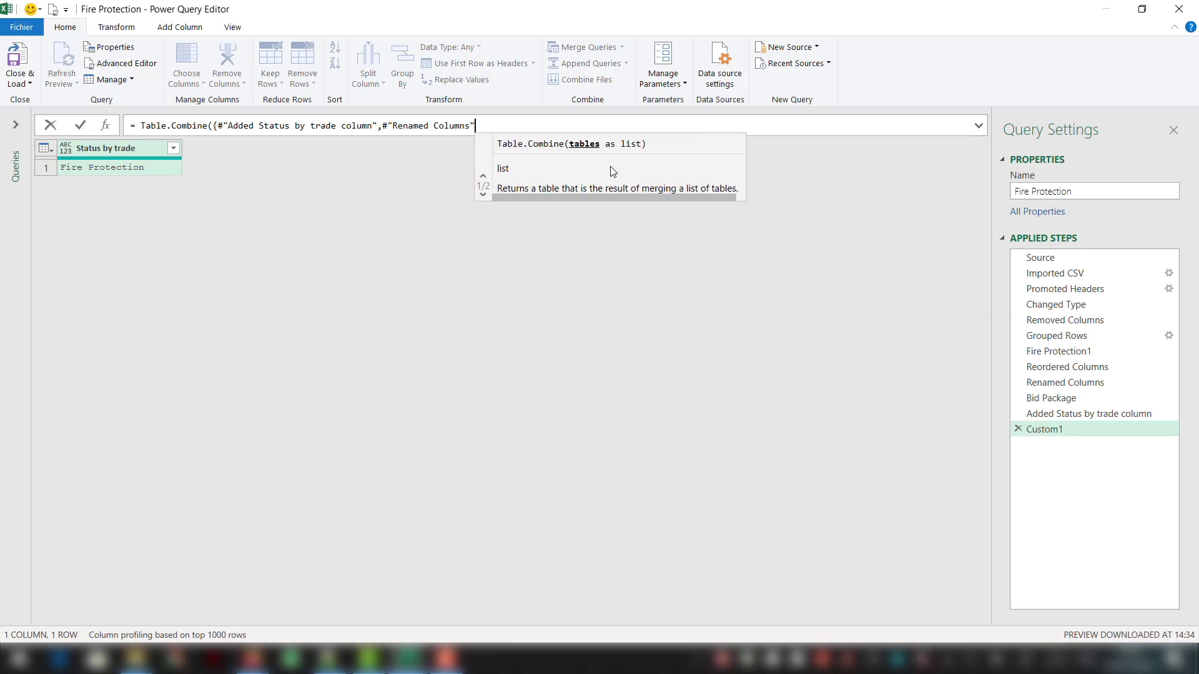
type("}")
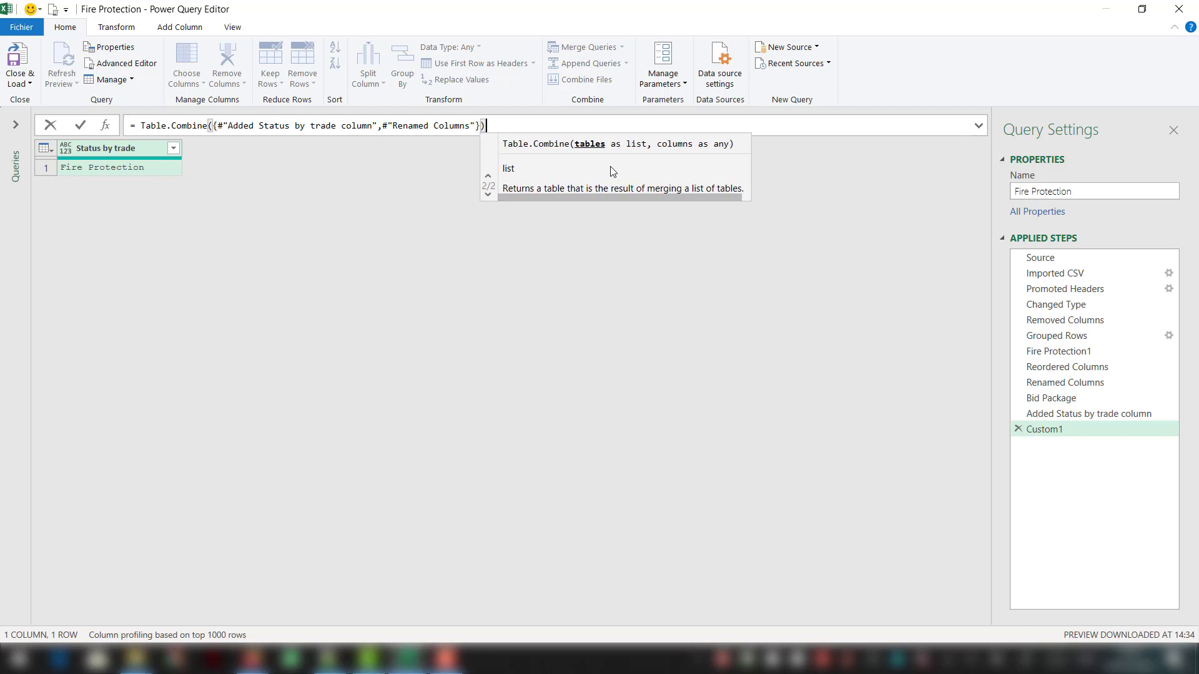
type(")")
key("Return")
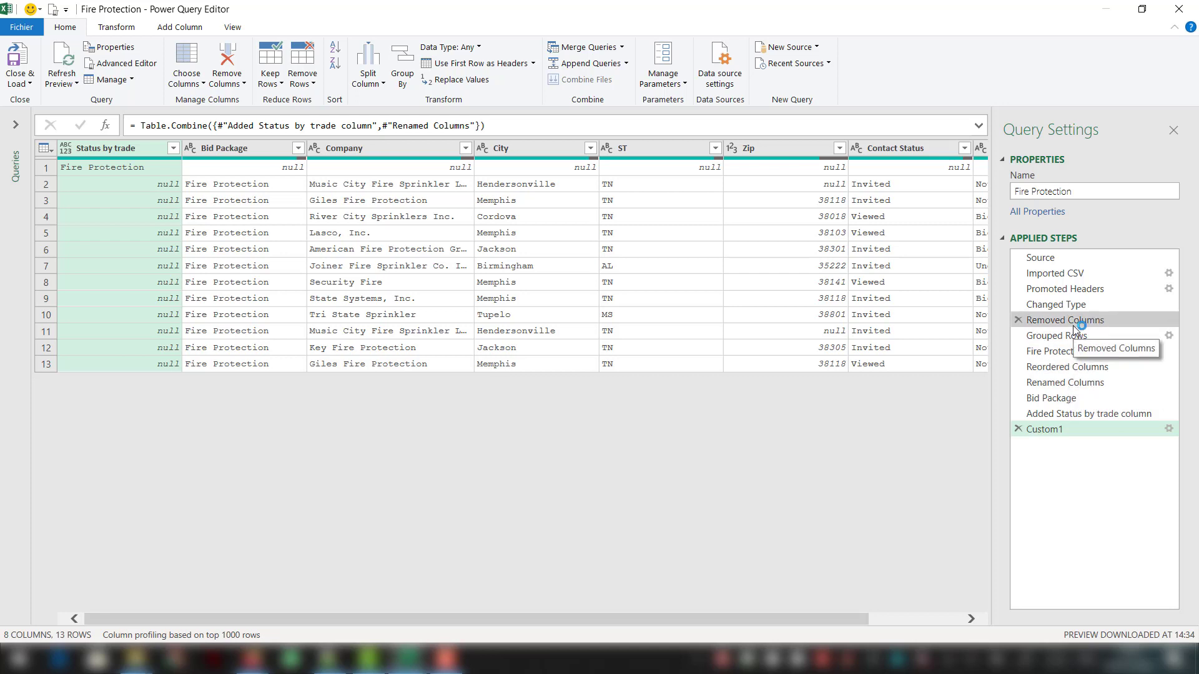
- Extract the steps before Reordered Columns into a new query named FormatTradeSampleTable
left_click(1074, 353)
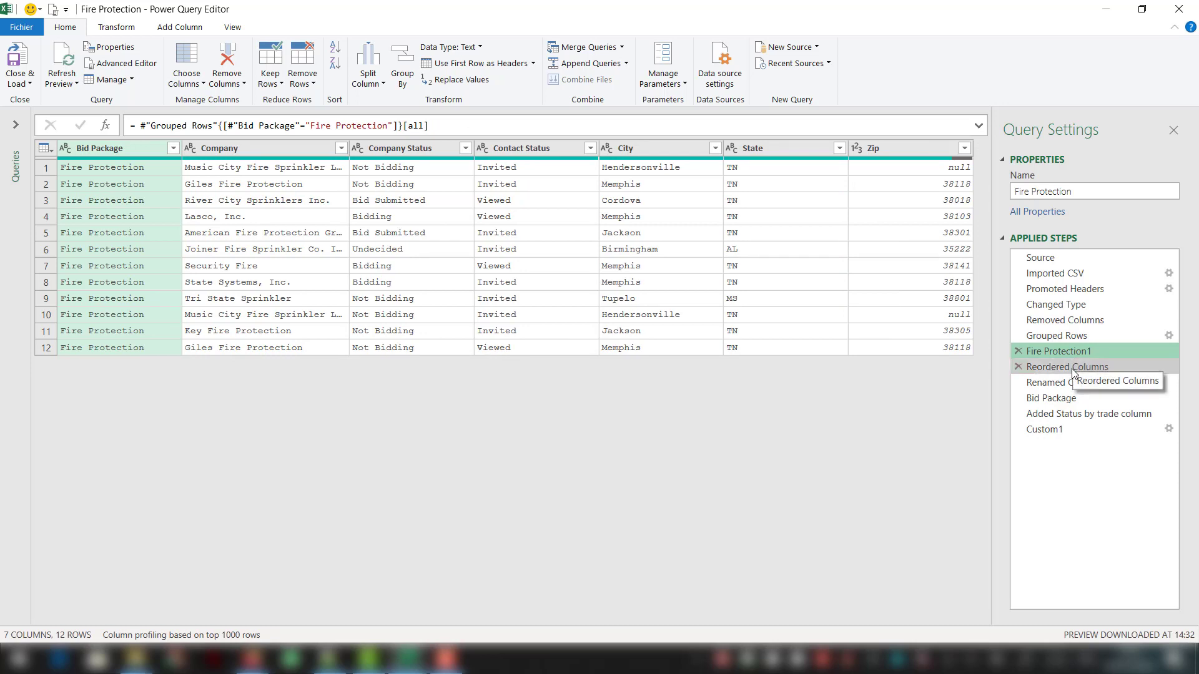
left_click(1074, 368)
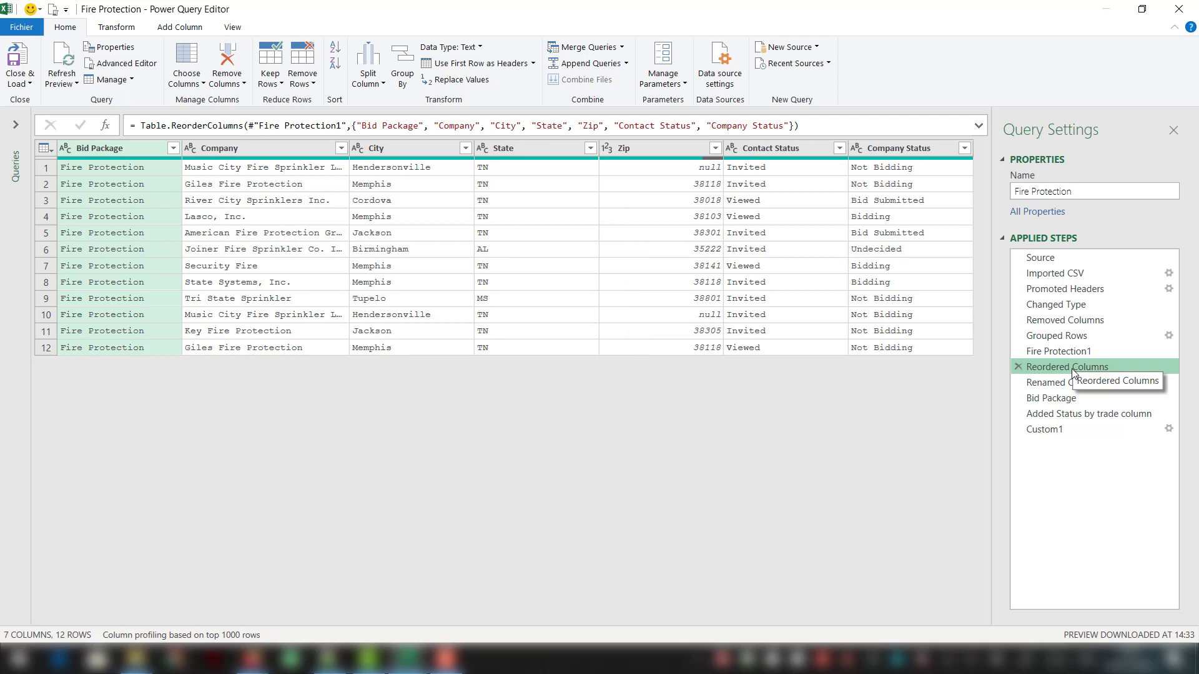
right_click(1072, 369)
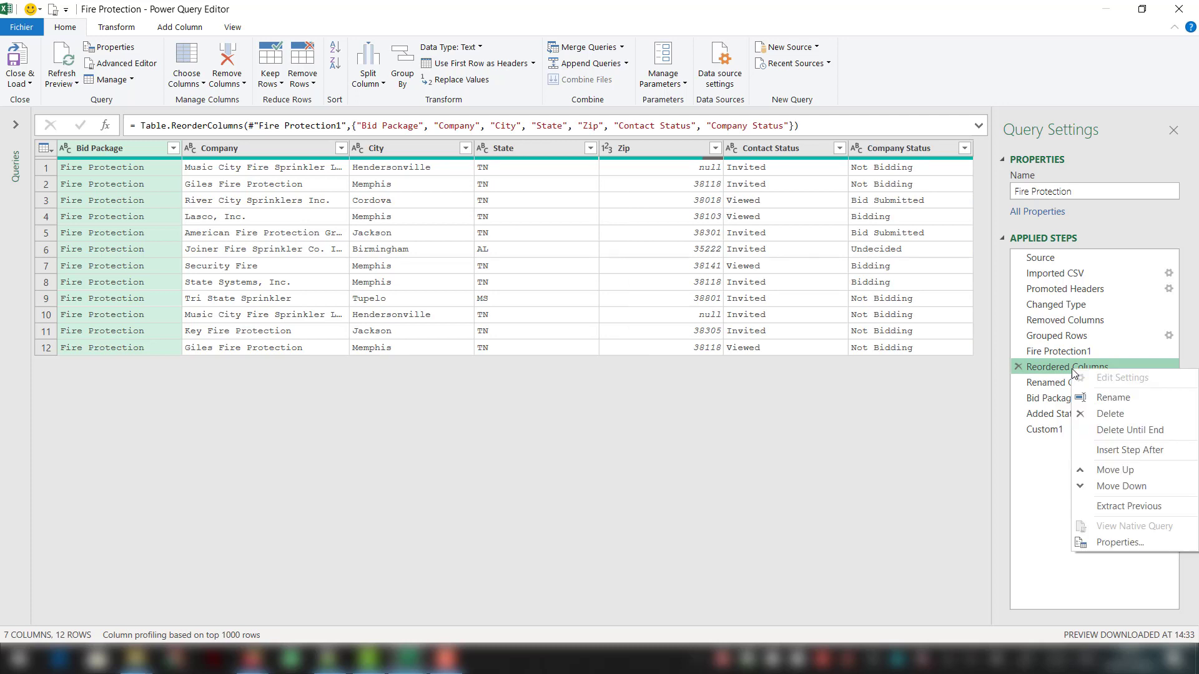
left_click(1107, 508)
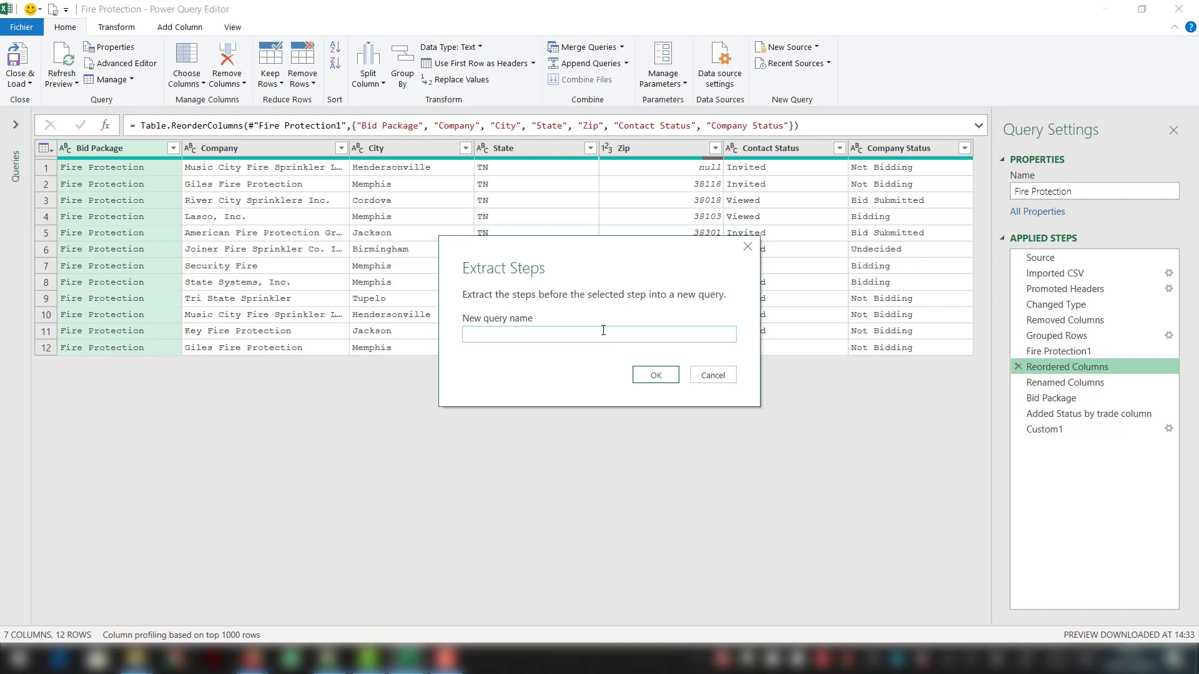
type("FormatTradeSampleTable")
key("Return")
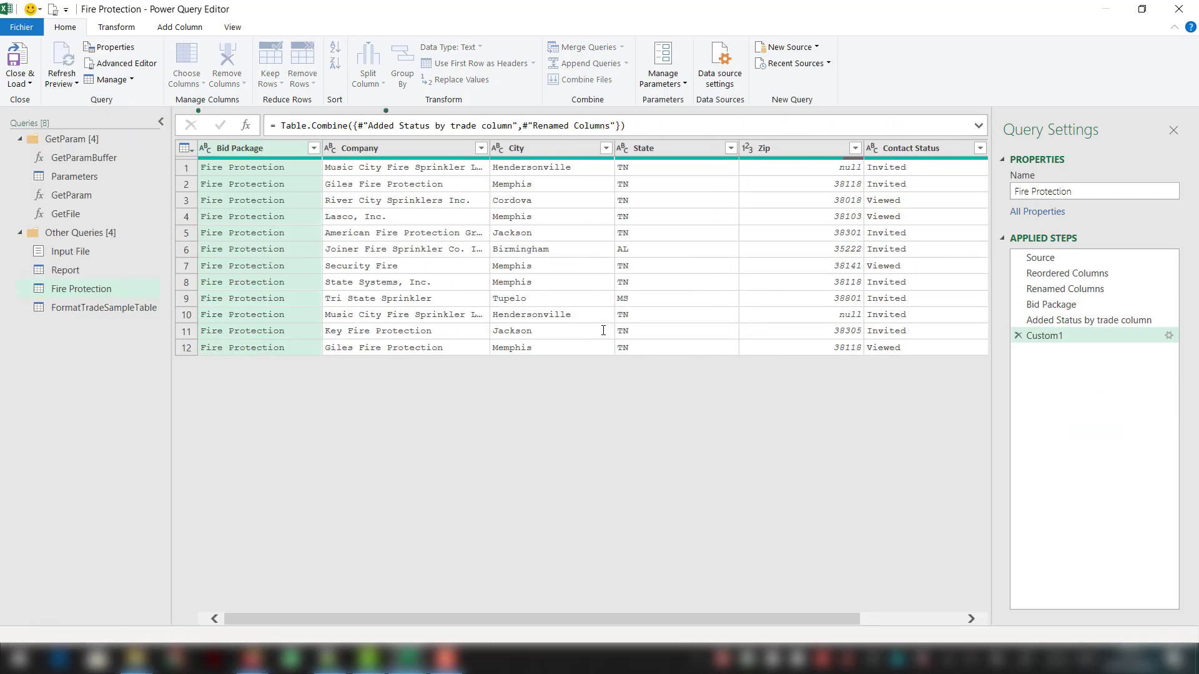
- Rename the Fire Protection query as FormatTradeQuery
left_click(97, 307)
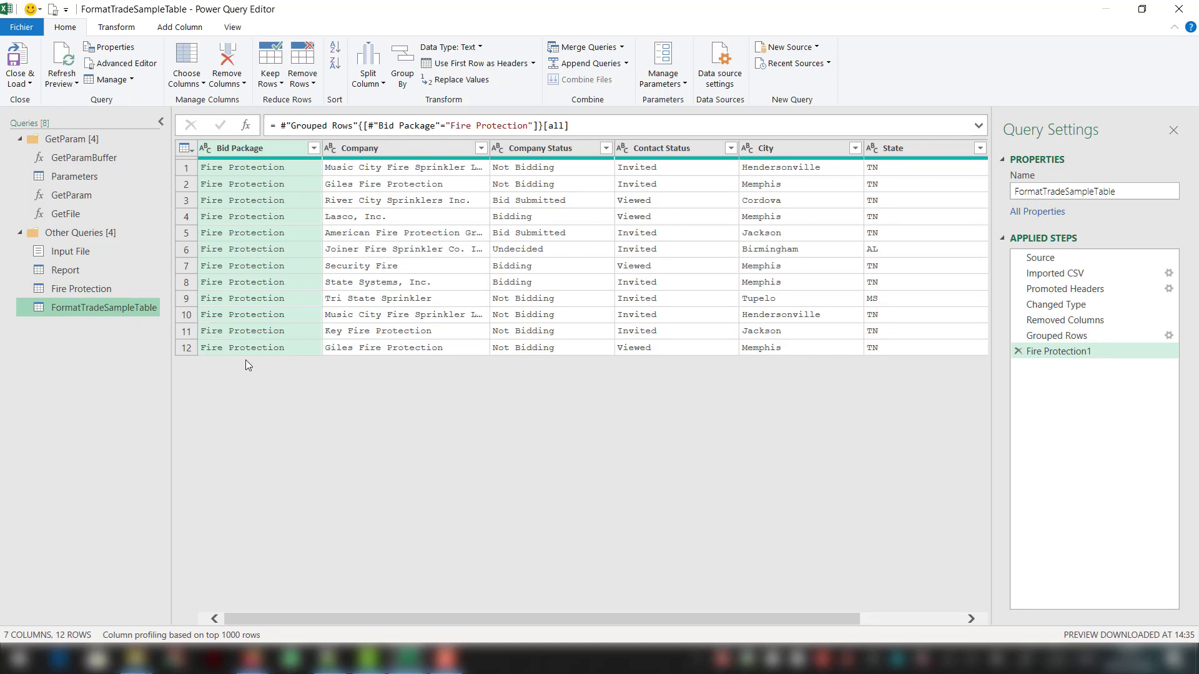
left_click(111, 291)
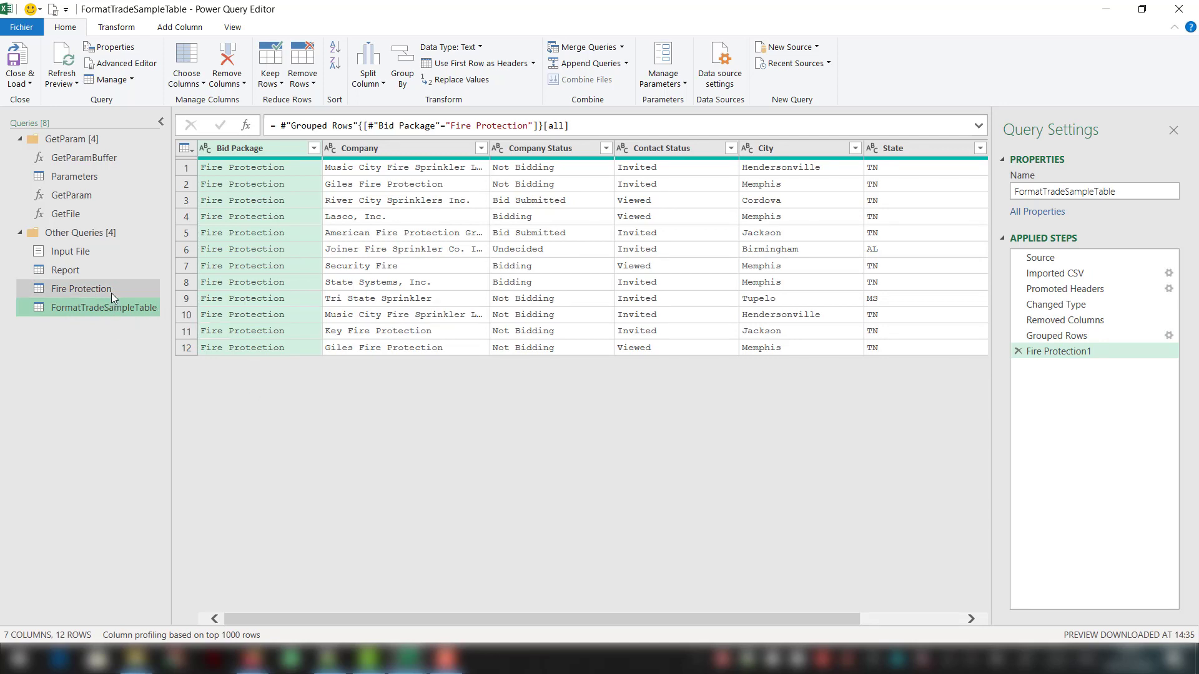
left_click(111, 292)
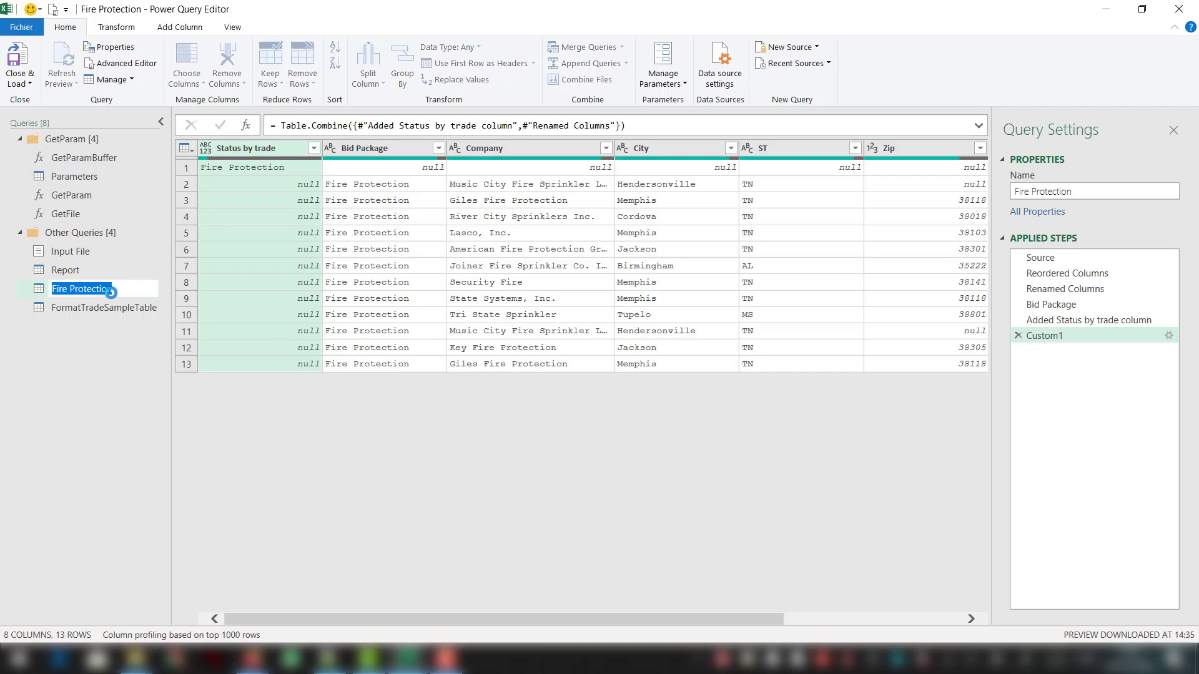
type("Fomra")
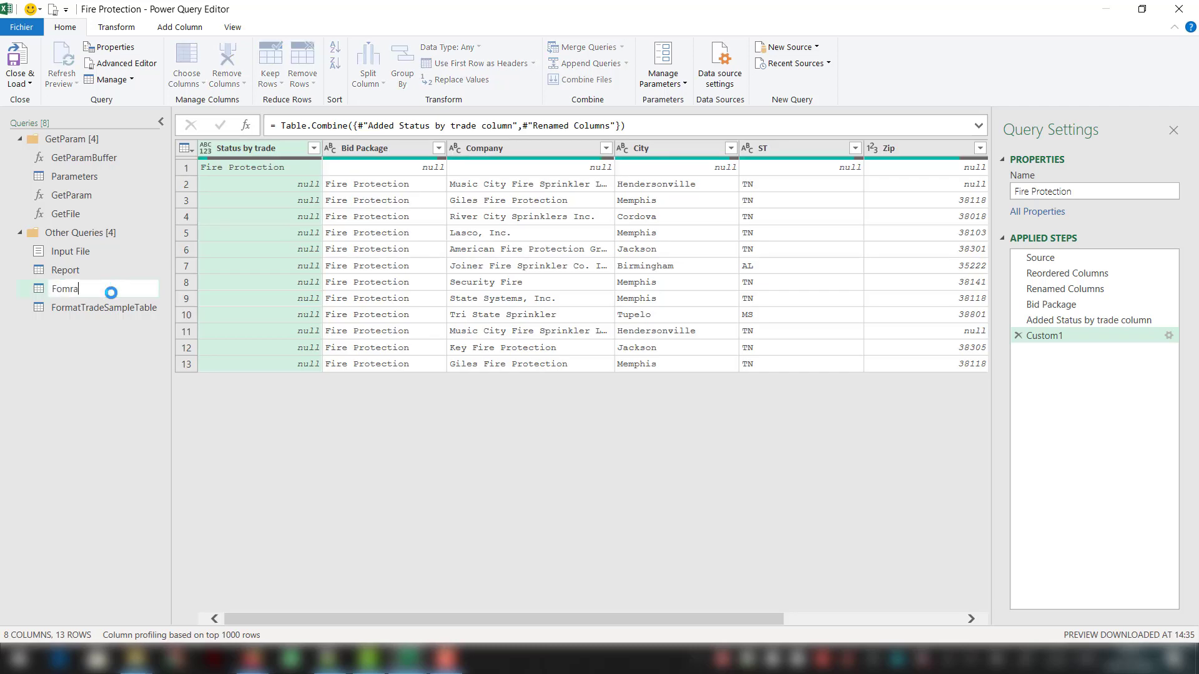
key("BackSpace")
key("BackSpace")
type("rmatTradeQuery")
key("Return")
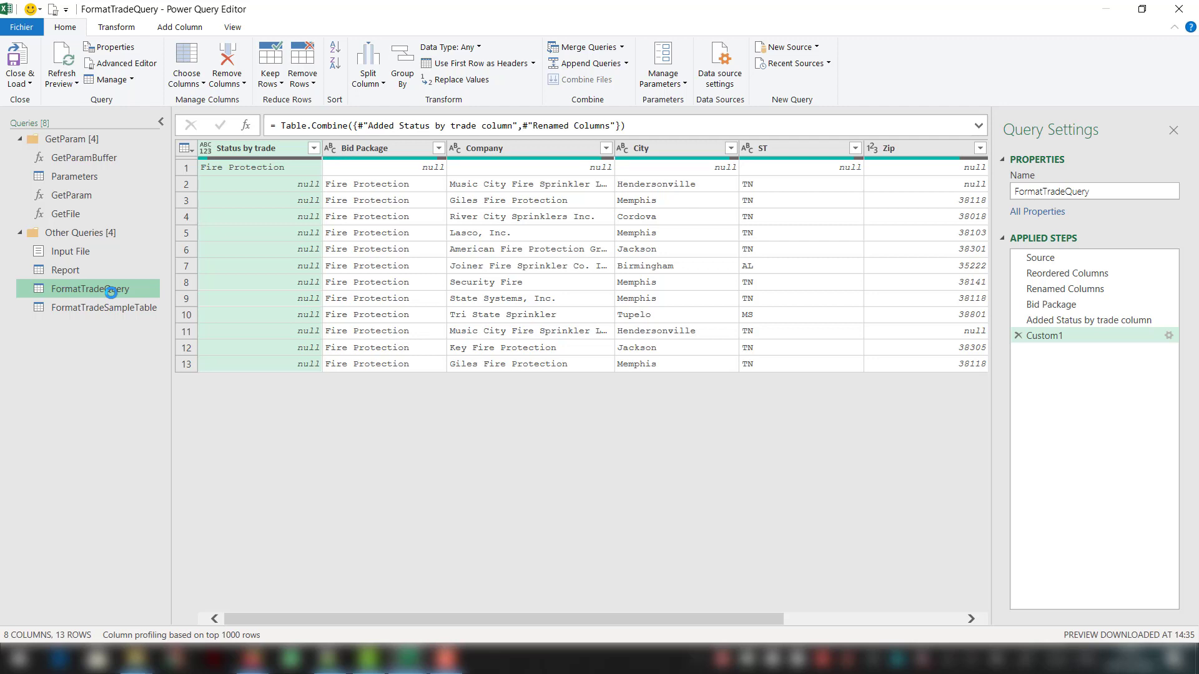
- Copy the FormatTradeSampleTable query's name and create a new parameter named tbl that is not required
double_click(153, 304)
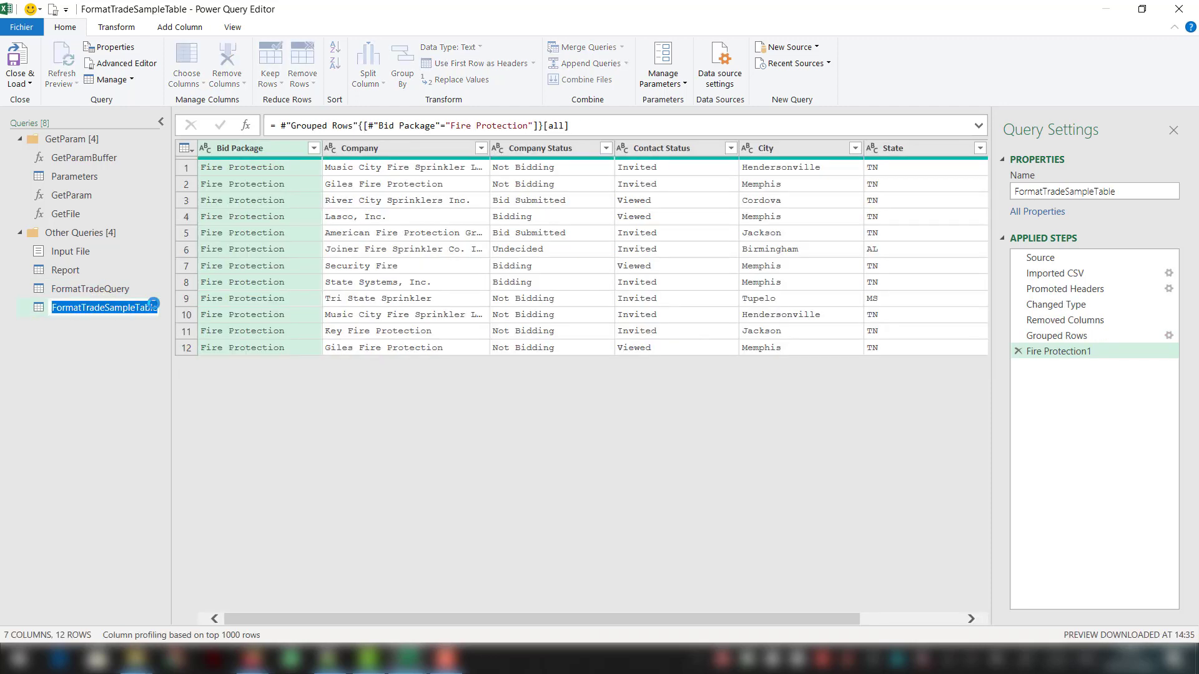
key("Return")
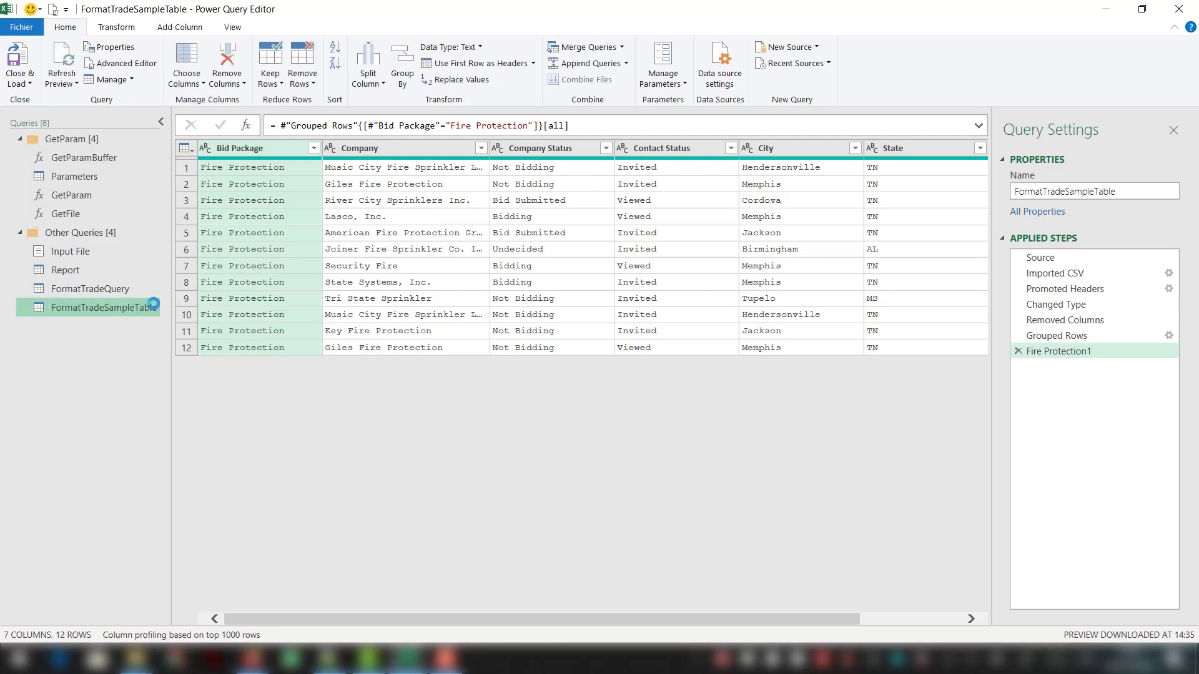
left_click(676, 83)
left_click(651, 132)
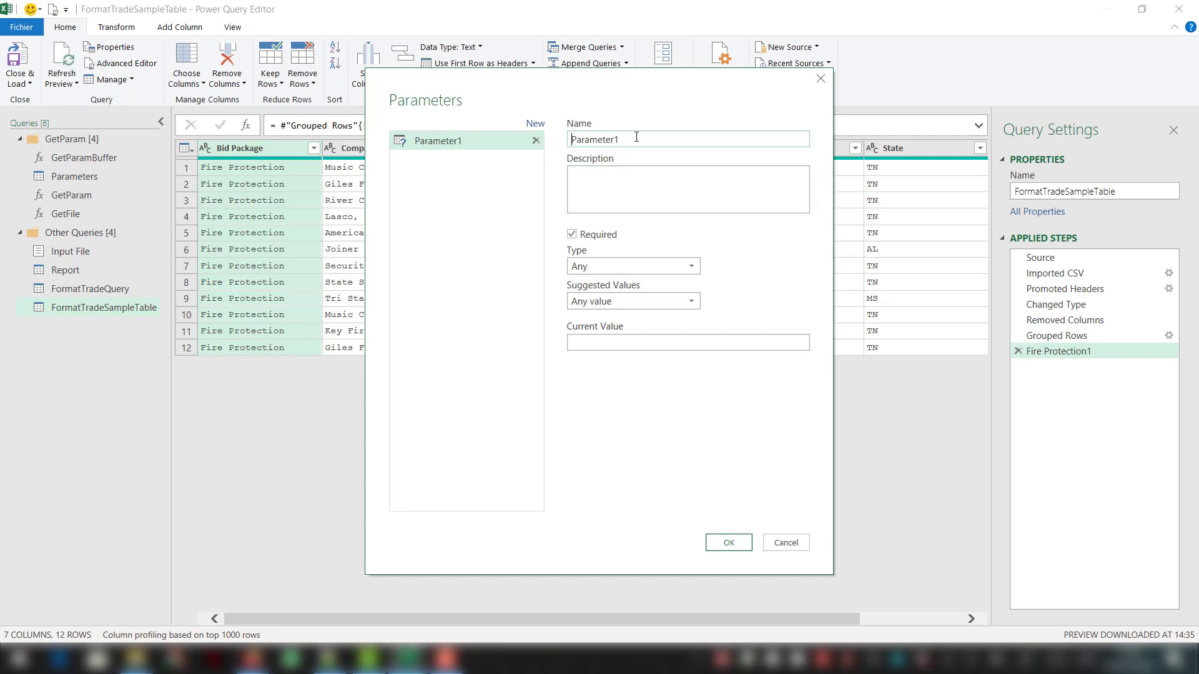
double_click(637, 137)
type("tbl")
left_click(603, 239)
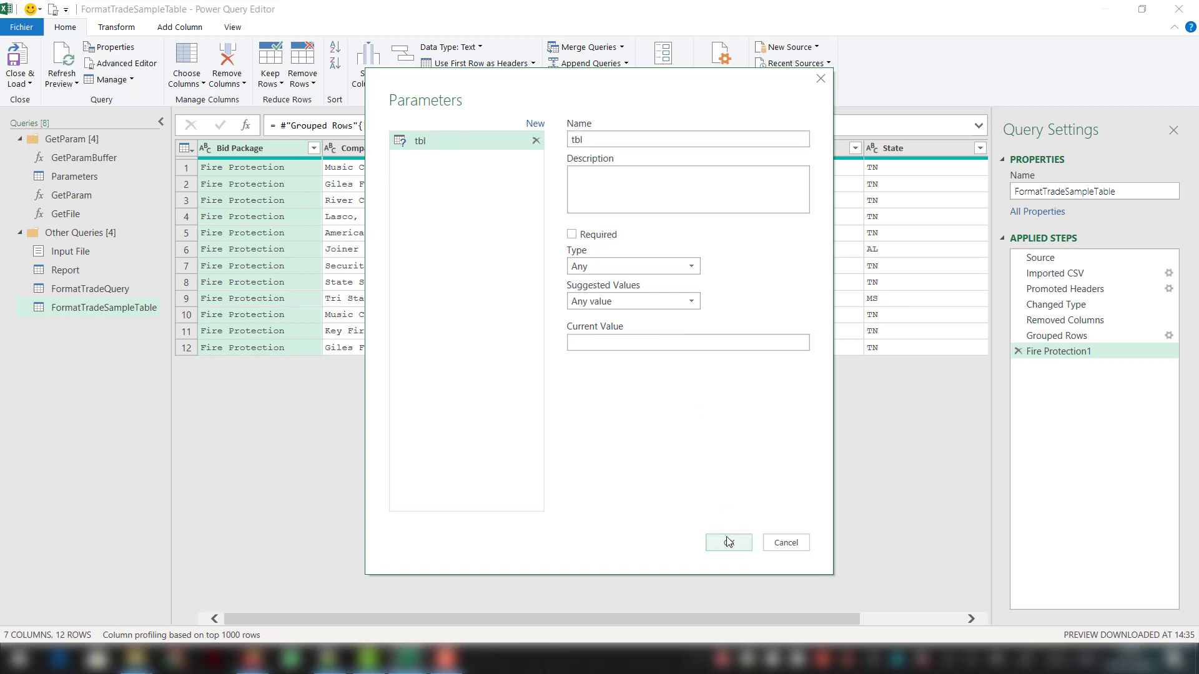
left_click(728, 542)
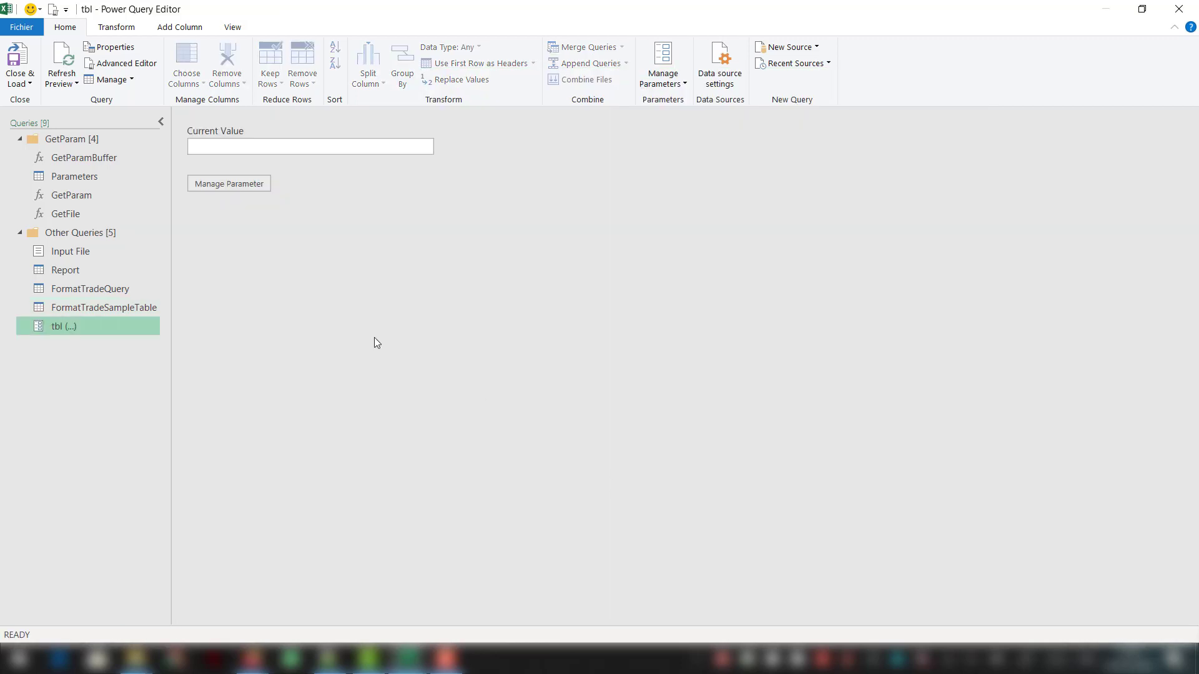
- Replace null with FormatTradeSampleTable in the tbl parameter's M code, keeping its metadata record
left_click(116, 65)
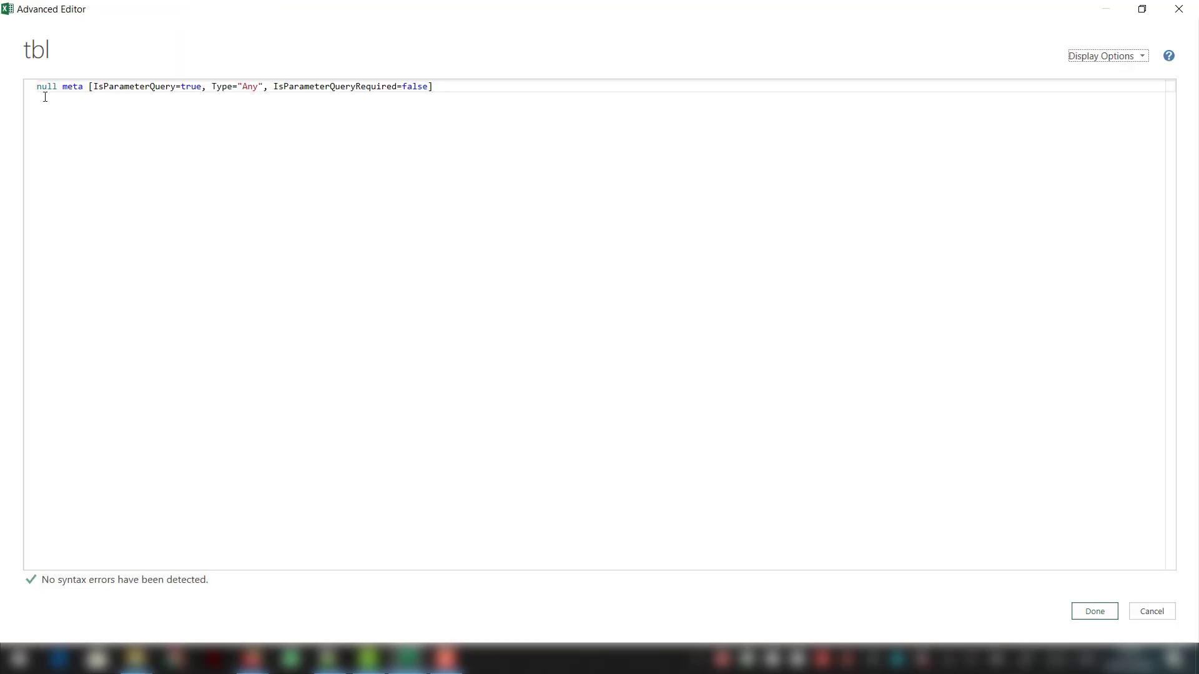
double_click(45, 88)
type("FormatTradeSampleTable")
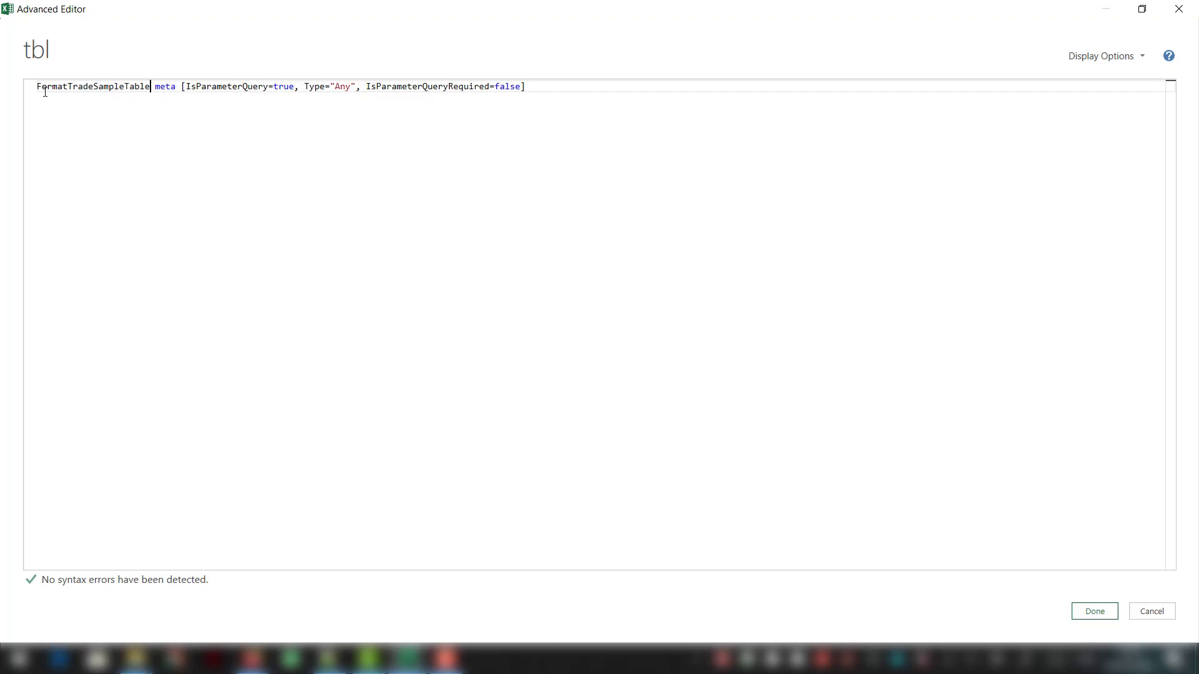
left_click(1095, 615)
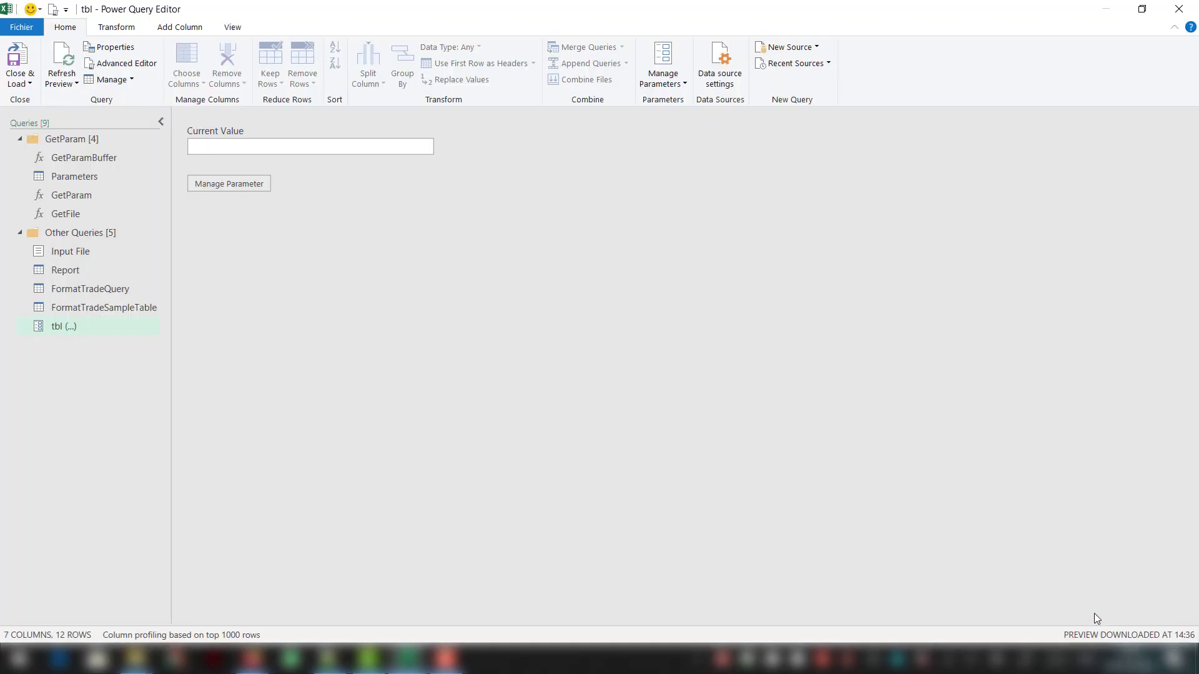
- Change the Source step of FormatTradeQuery to the formula = tbl
left_click(124, 287)
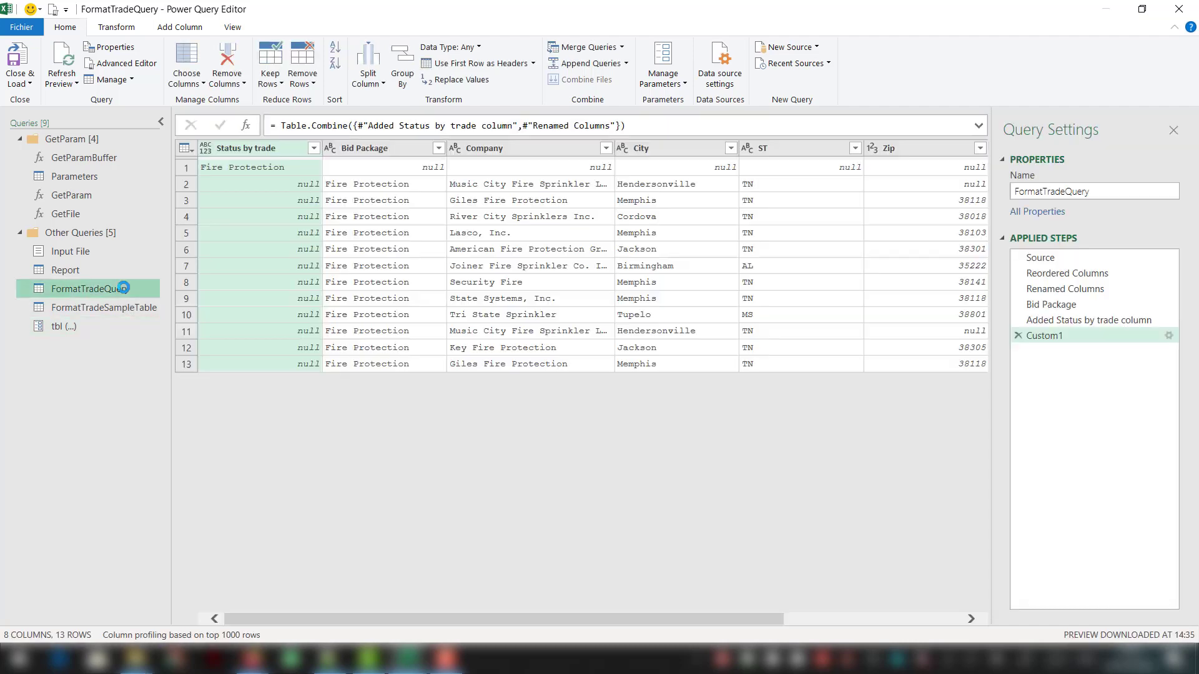
left_click(1036, 258)
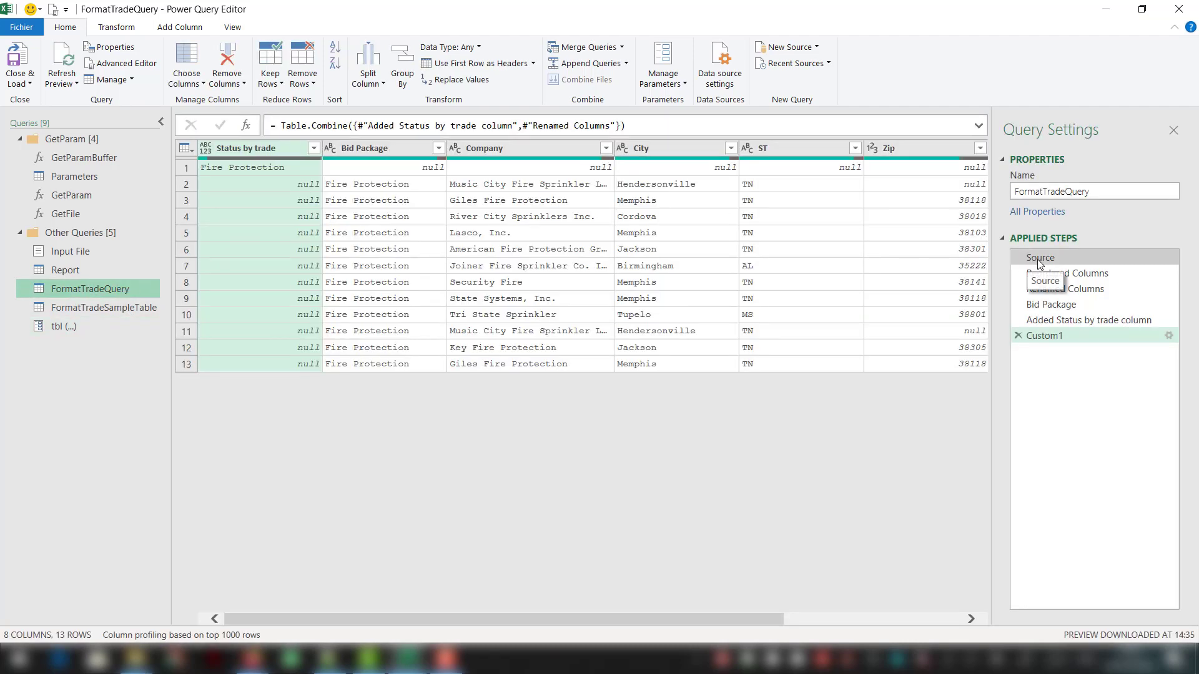
double_click(372, 124)
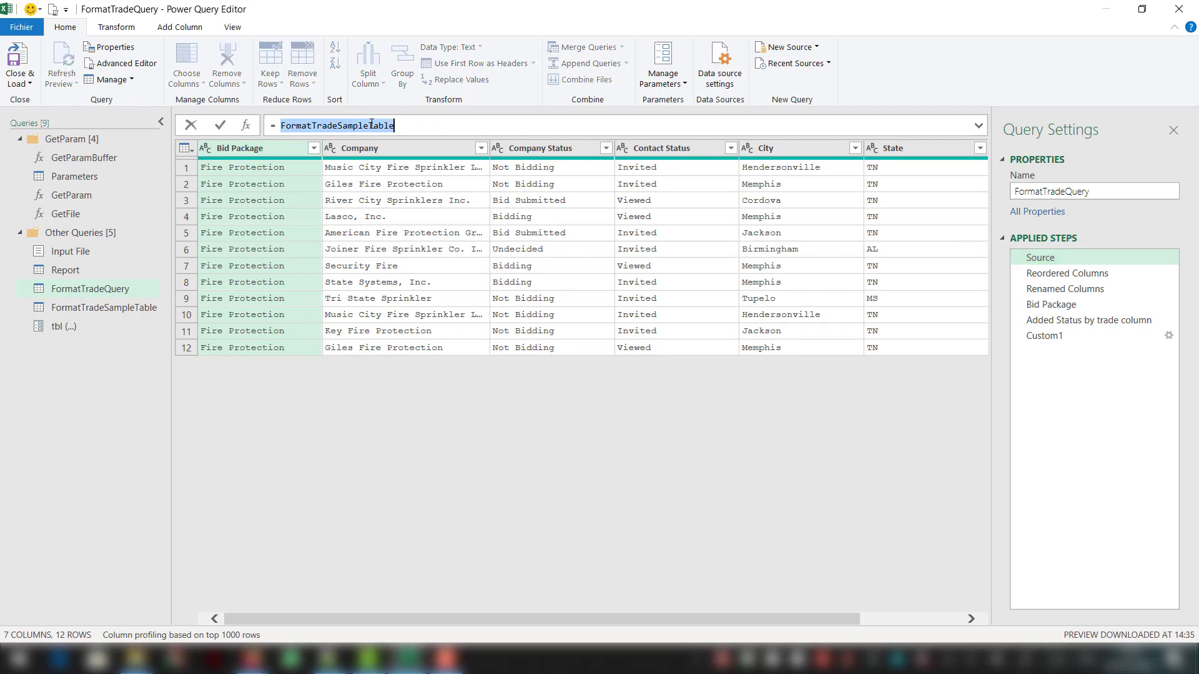
type("tbl")
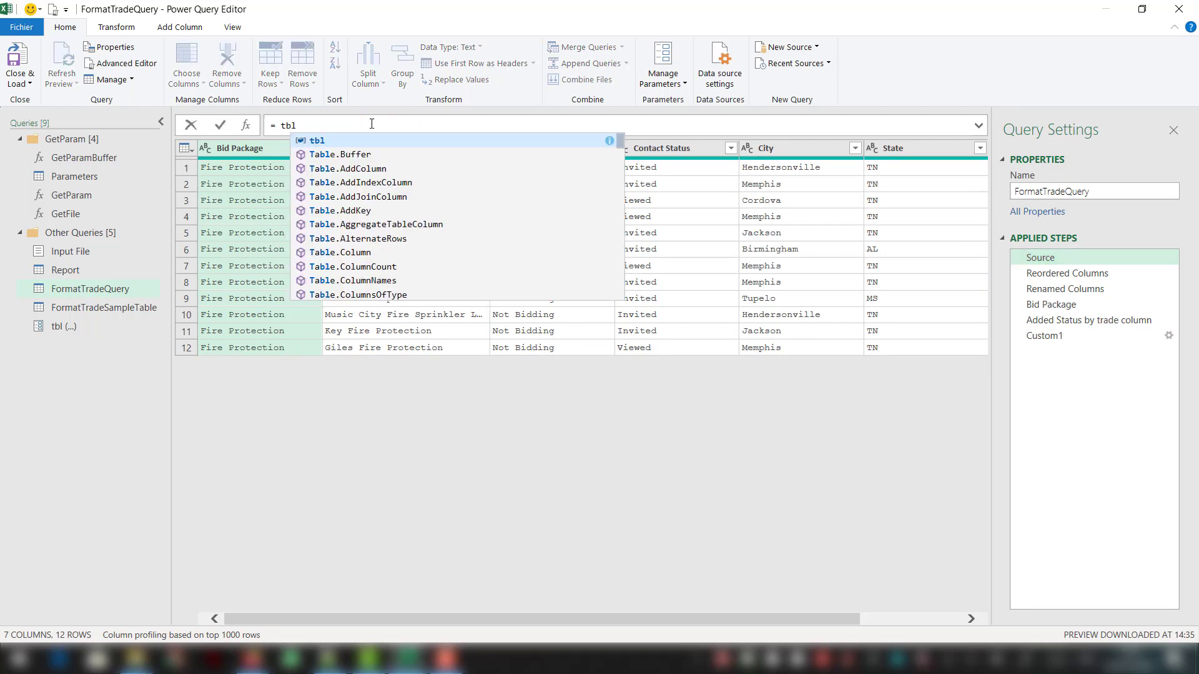
key("Escape")
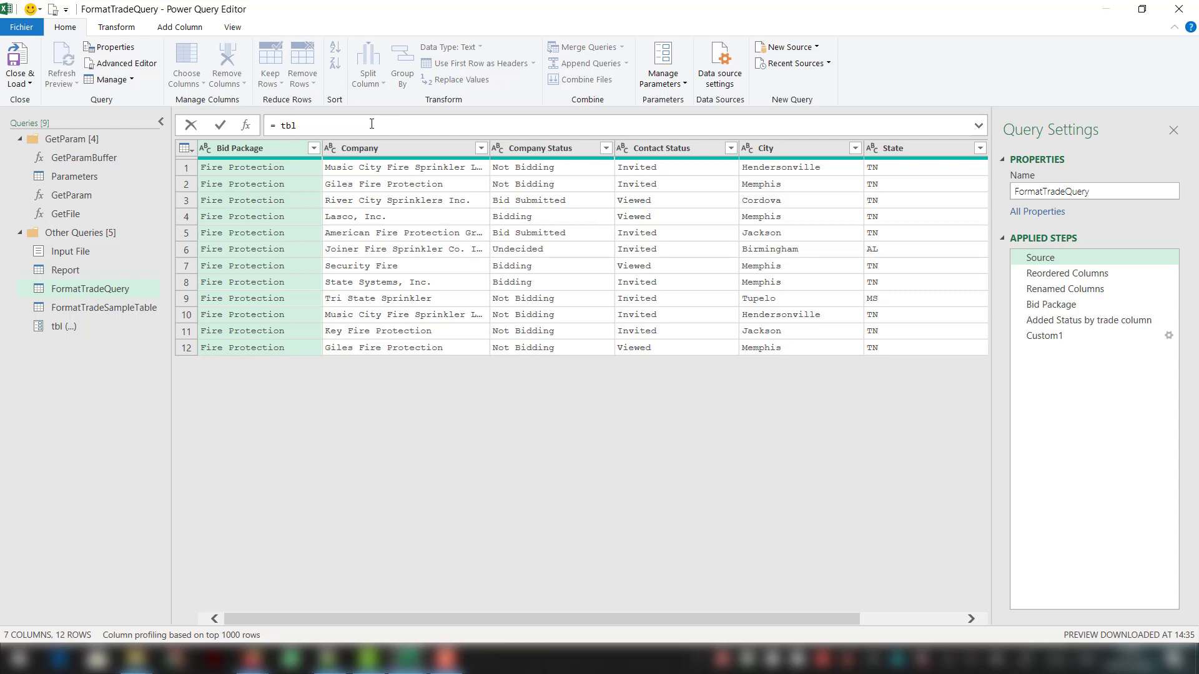
key("Return")
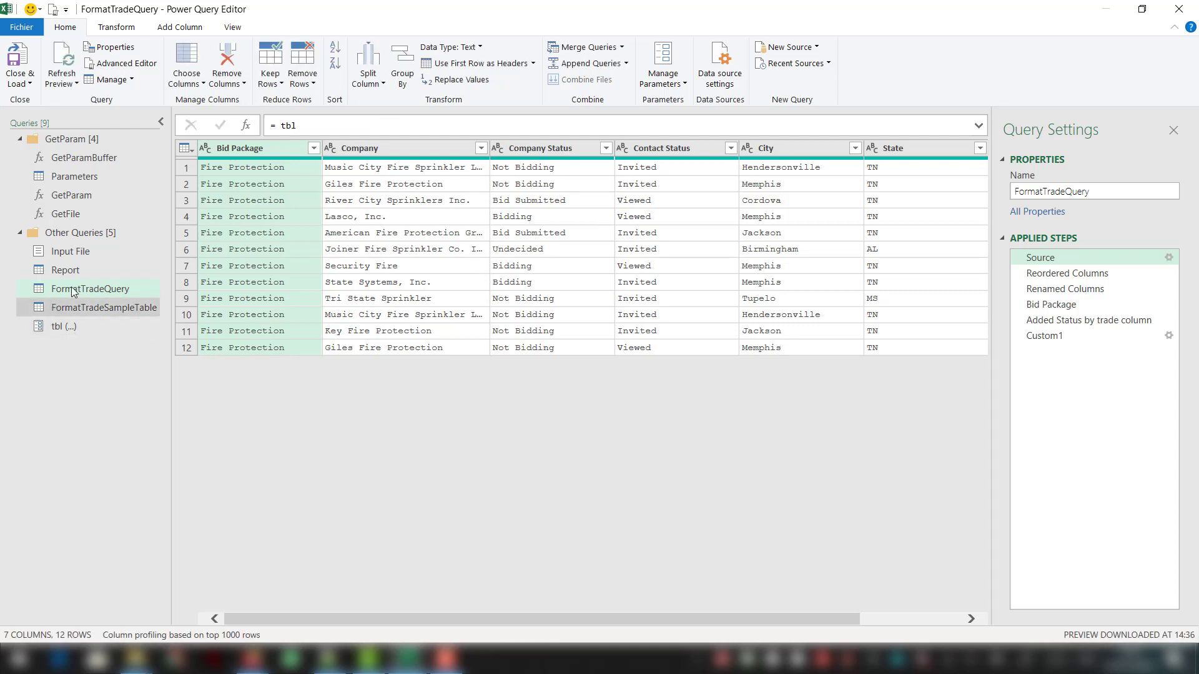
- Create a function named FormatTrade from FormatTradeQuery and move the FormatTradeSampleTable query into the FormatTrade group
right_click(75, 291)
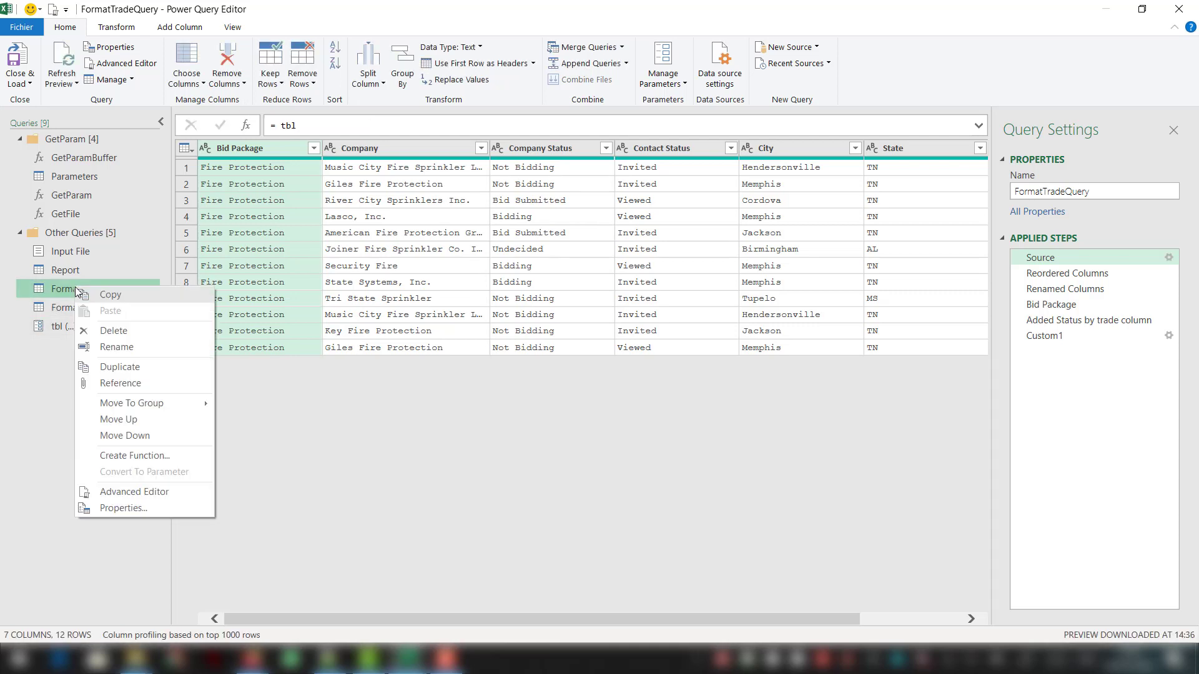
left_click(143, 452)
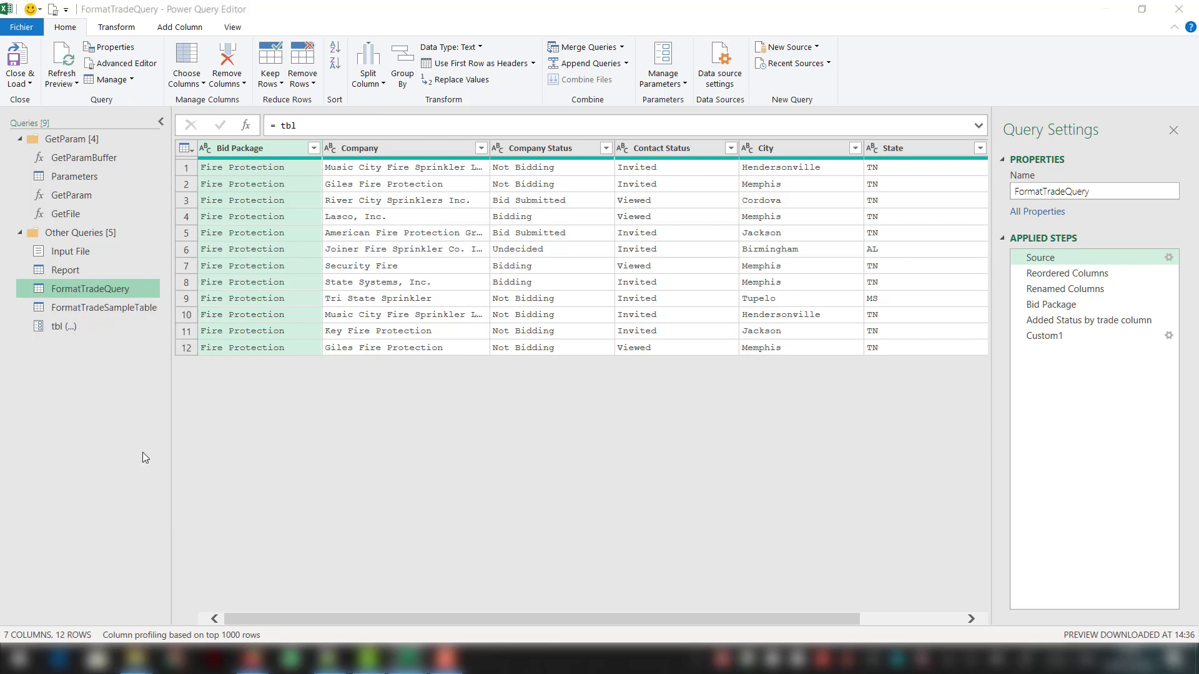
type("F")
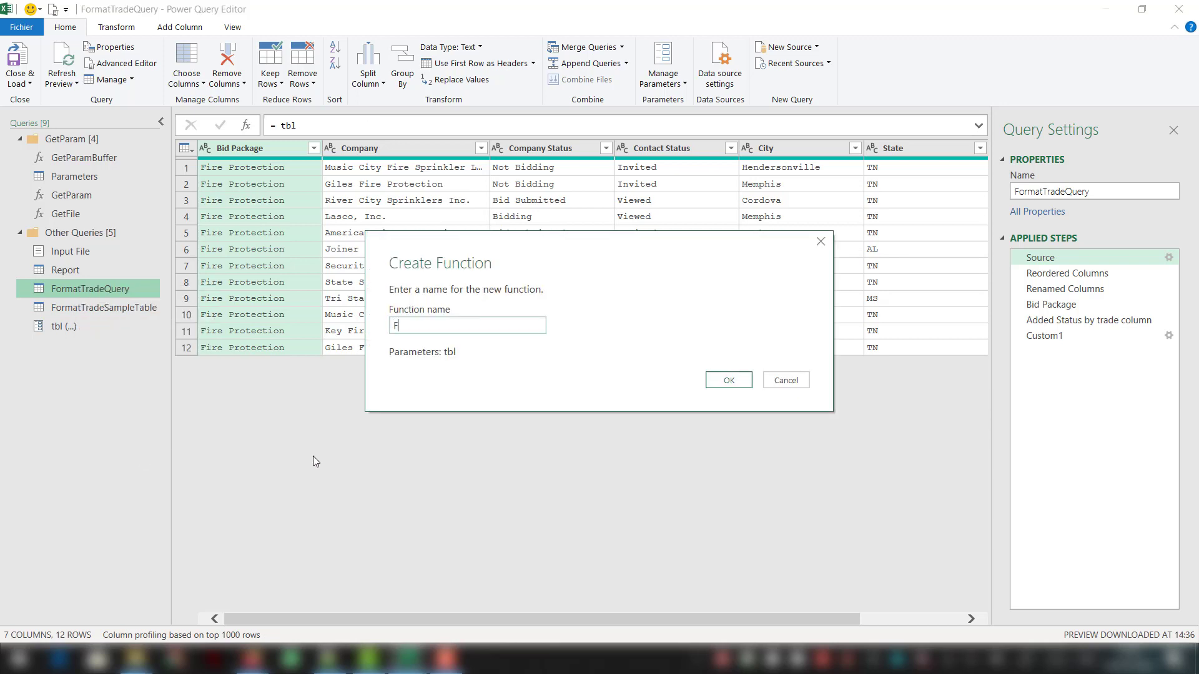
type("ormatTrade")
key("Return")
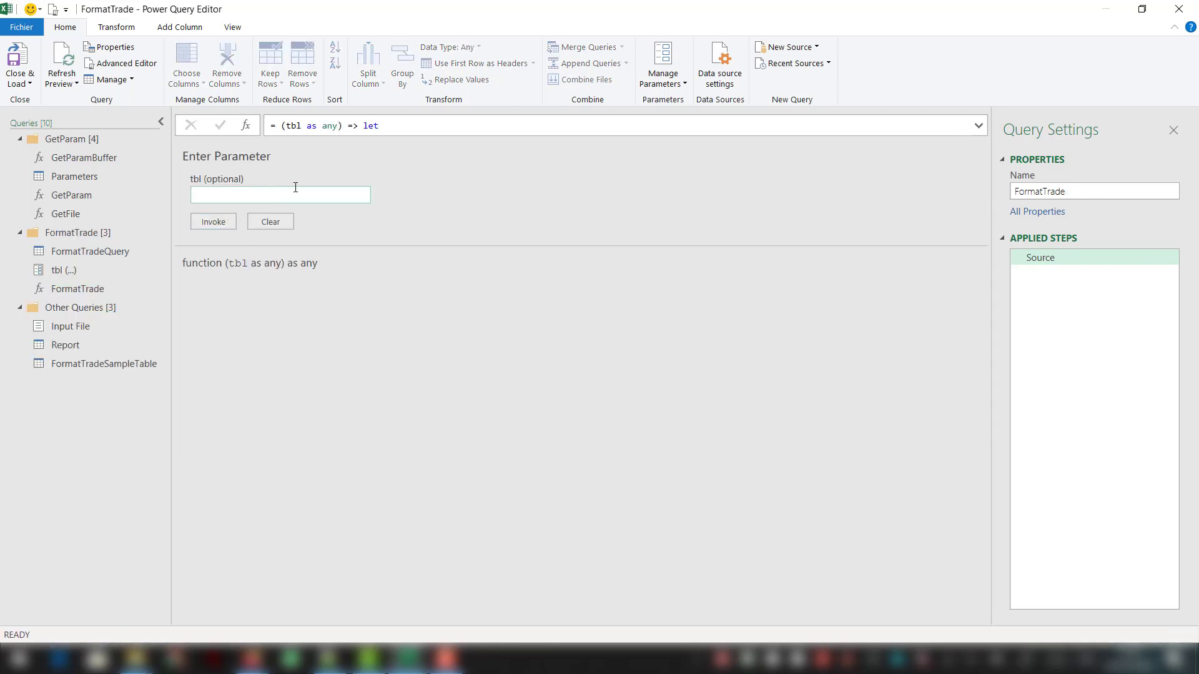
left_click_drag(111, 367, 104, 253)
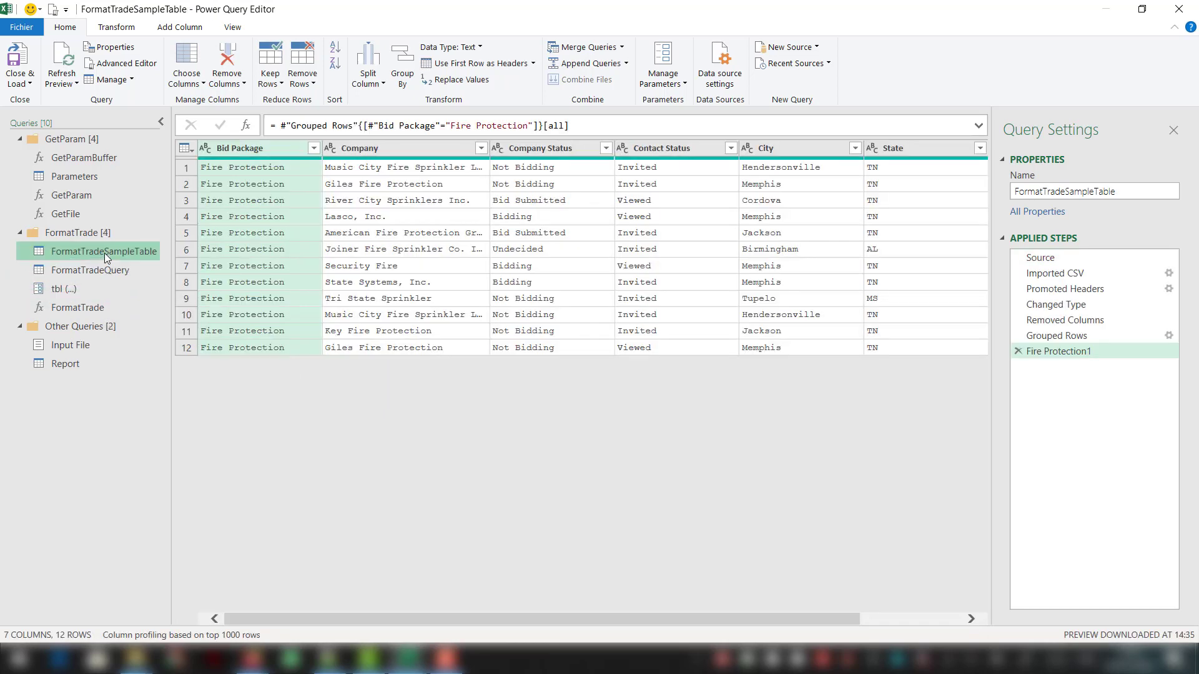
- Add a custom column to the Report query with the formula = FormatTrade([all]), keeping the column name Custom
left_click(83, 365)
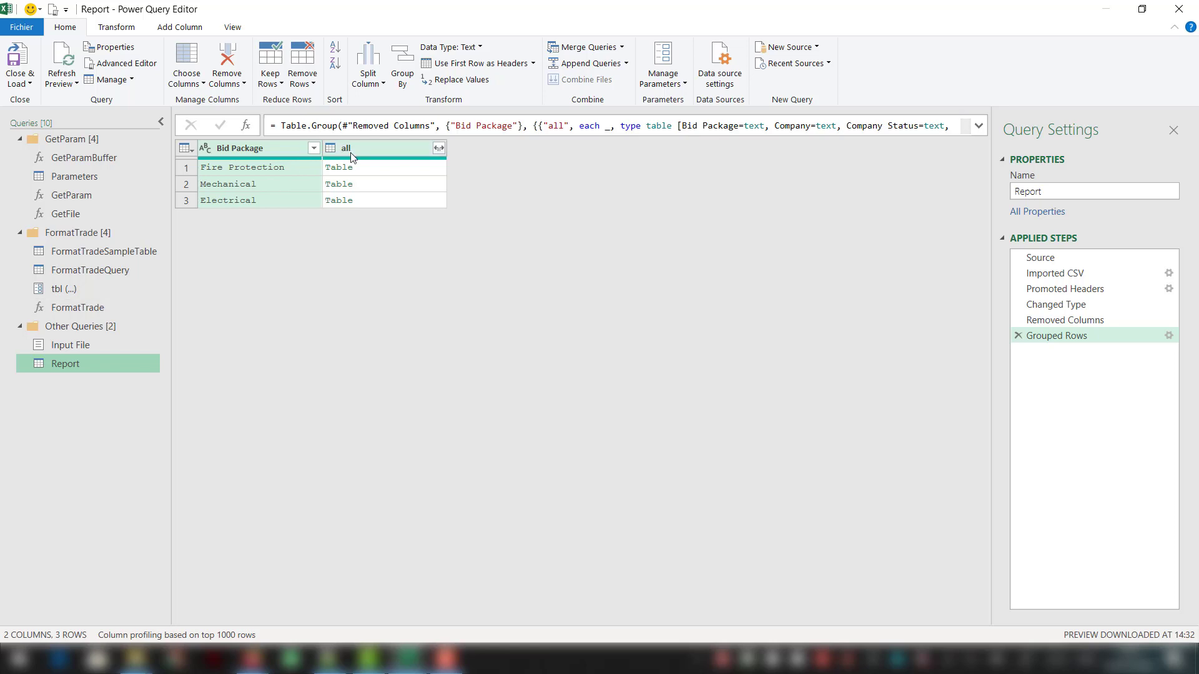
left_click(351, 154)
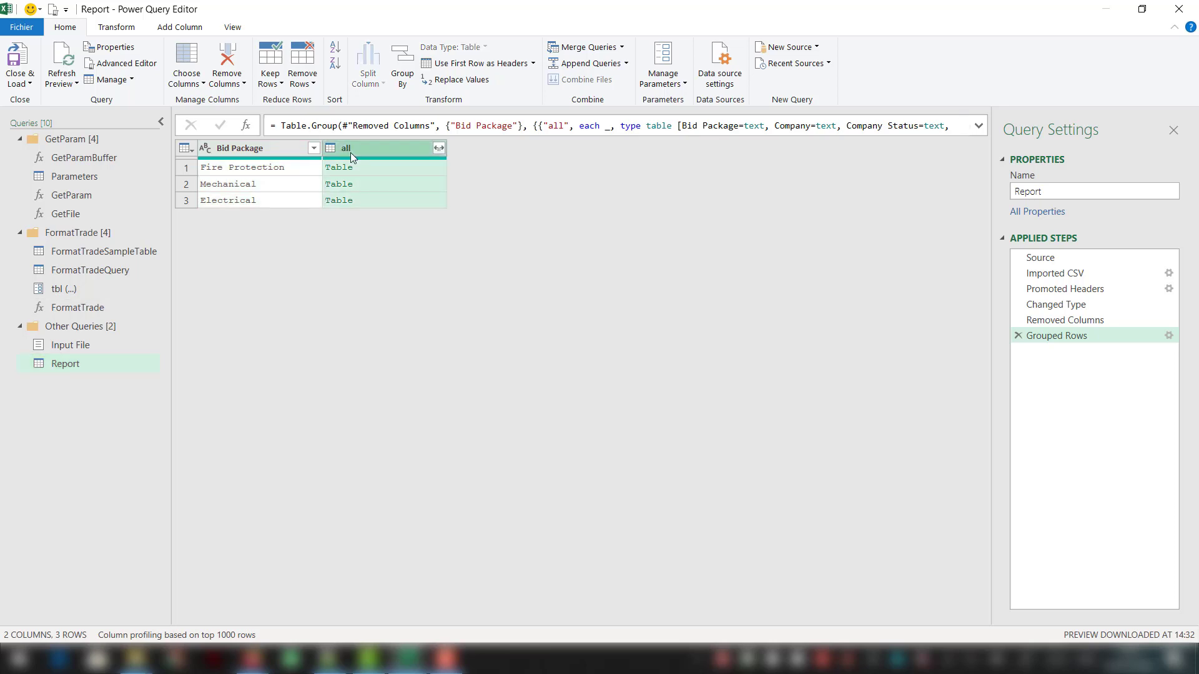
left_click(202, 29)
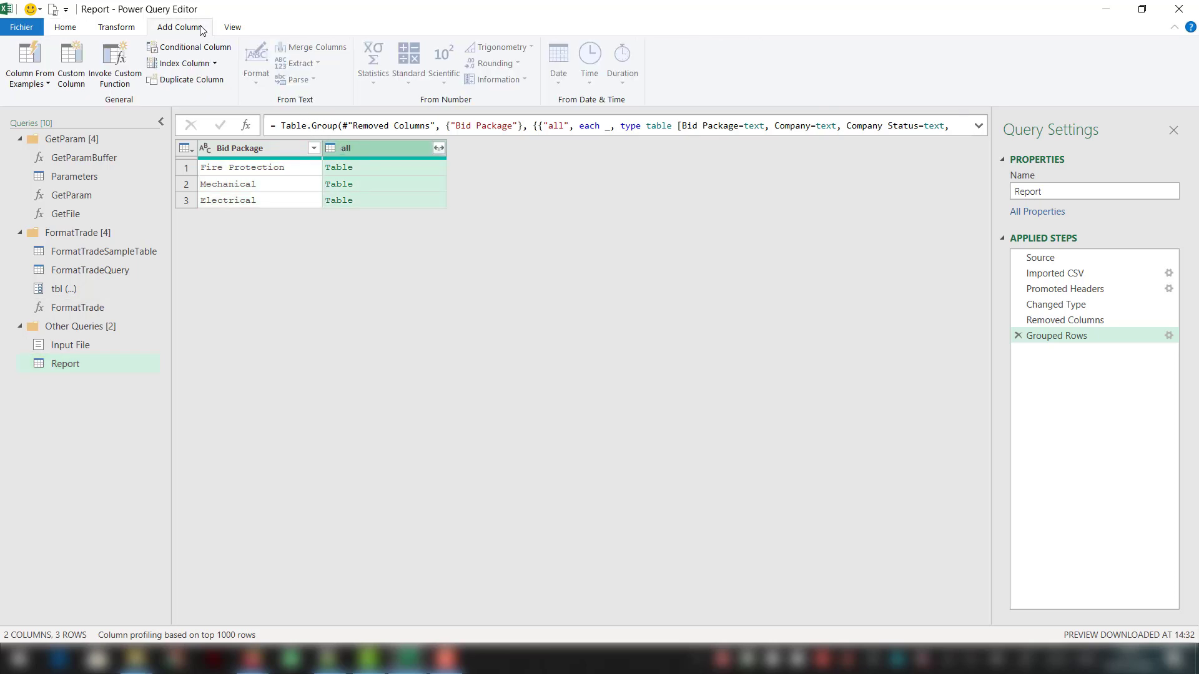
left_click(74, 64)
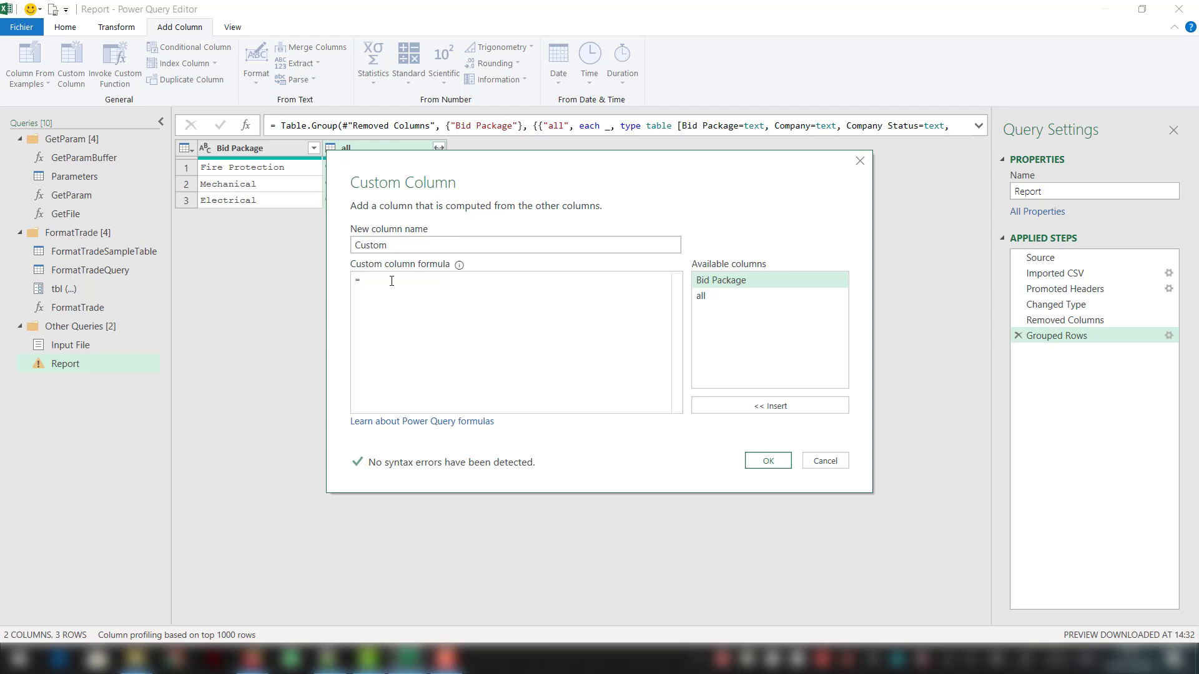
type("rm")
key("Tab")
type("(")
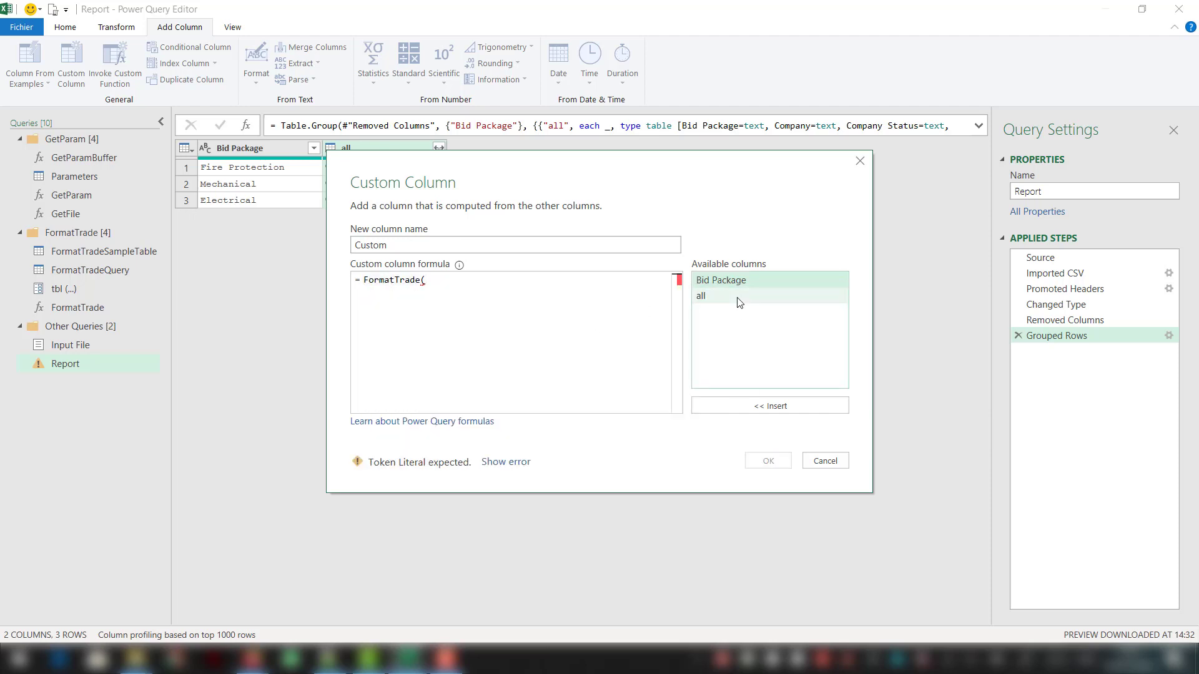
double_click(739, 300)
type(")")
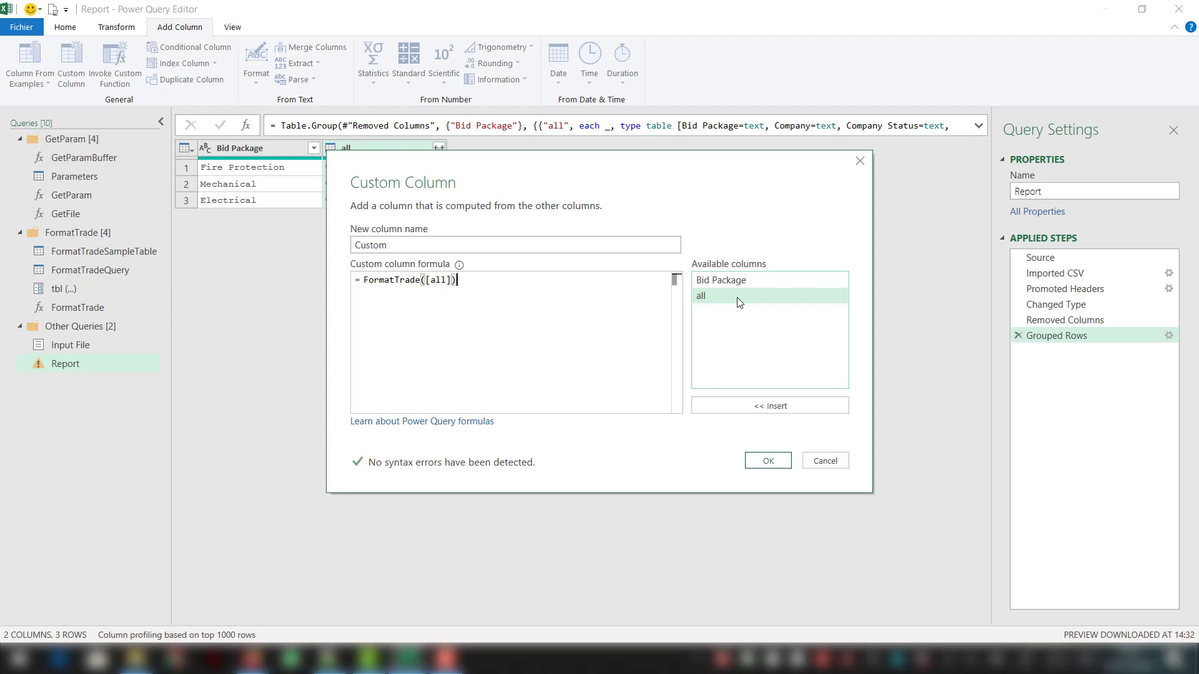
left_click(786, 459)
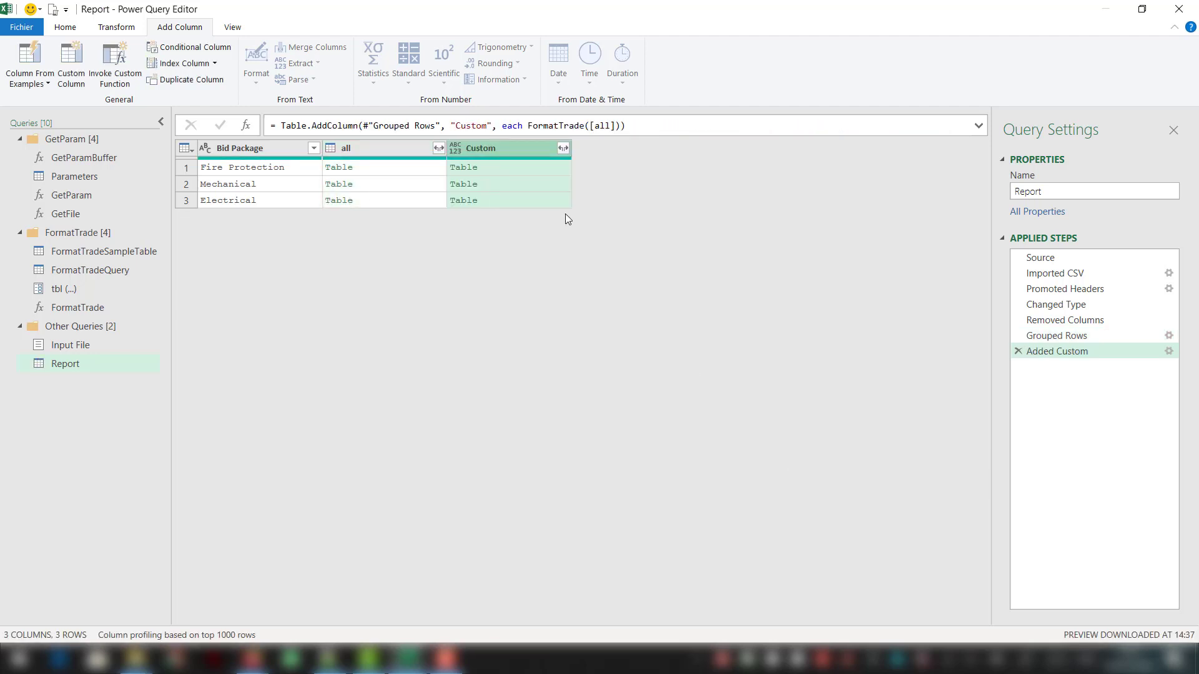
- Remove all columns except Custom and expand all of its nested columns without the original column name as prefix
right_click(533, 147)
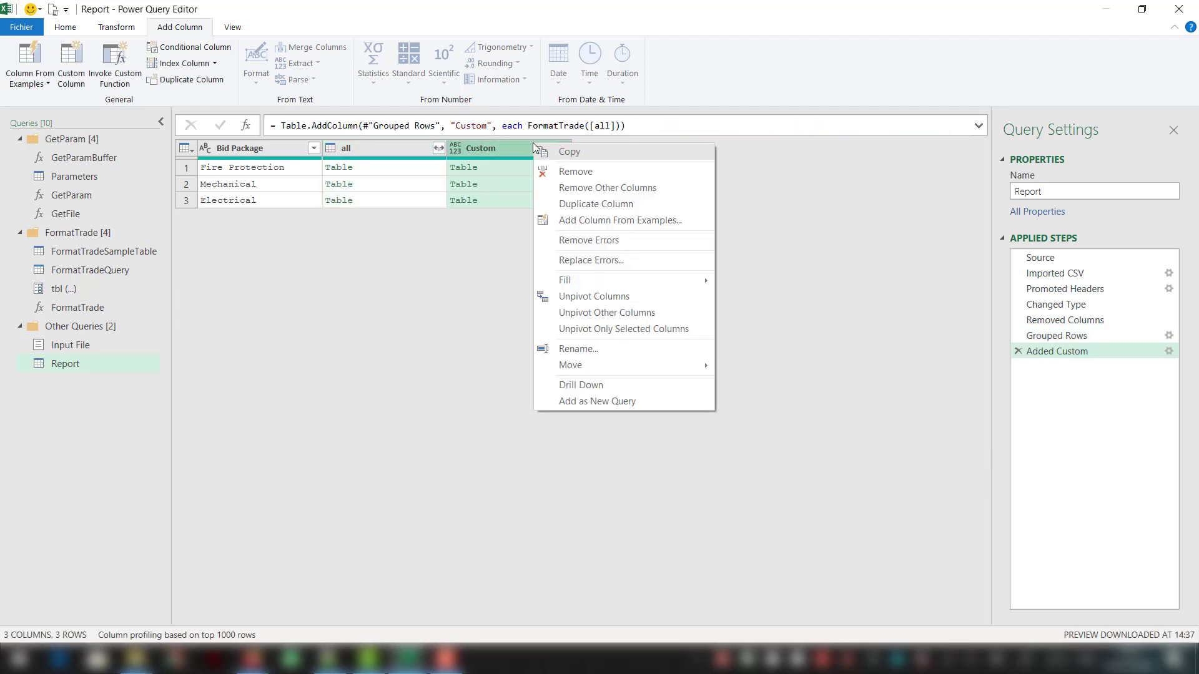
left_click(572, 189)
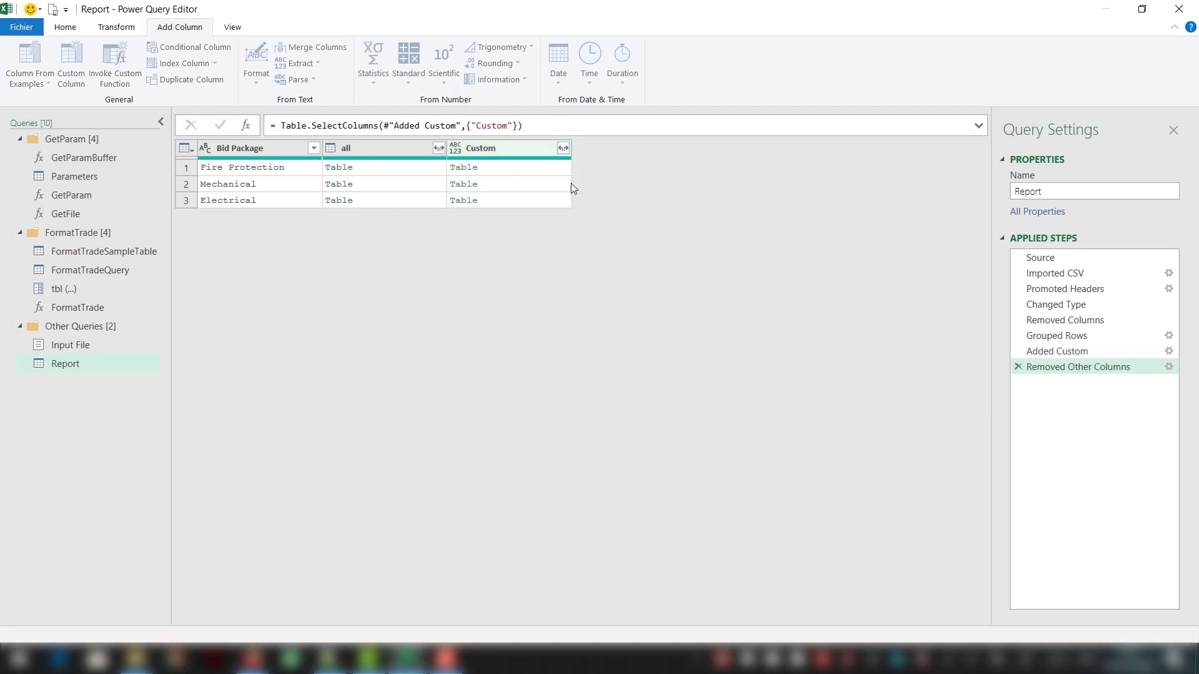
left_click(317, 151)
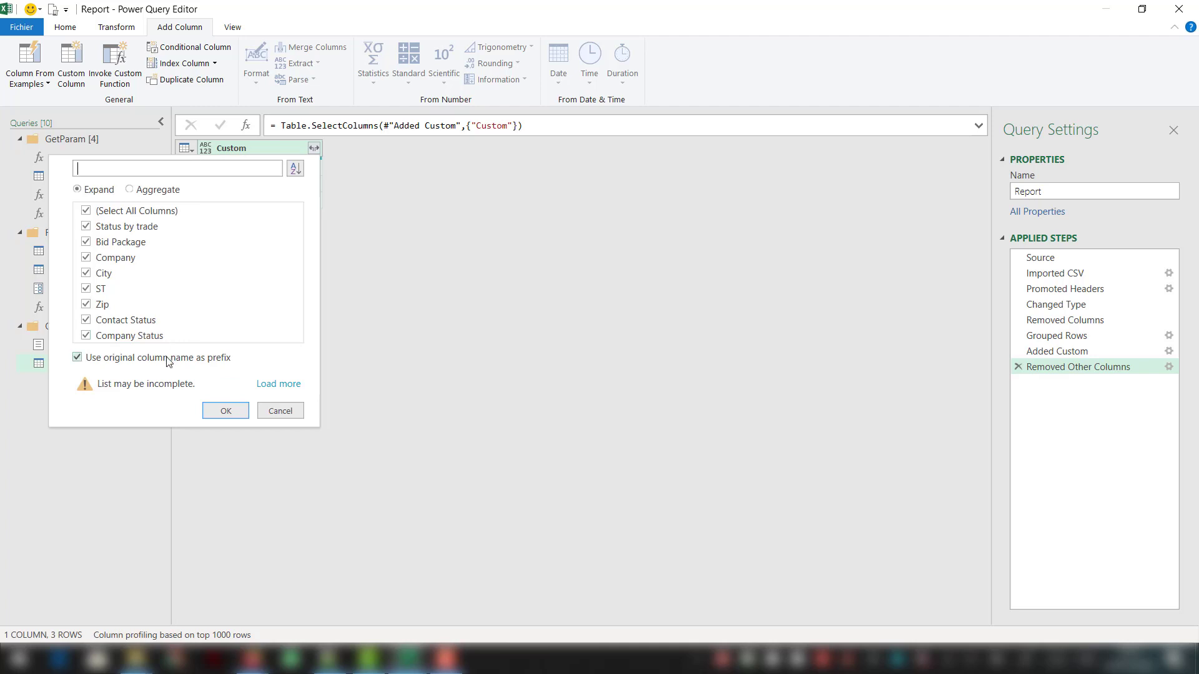
left_click(226, 411)
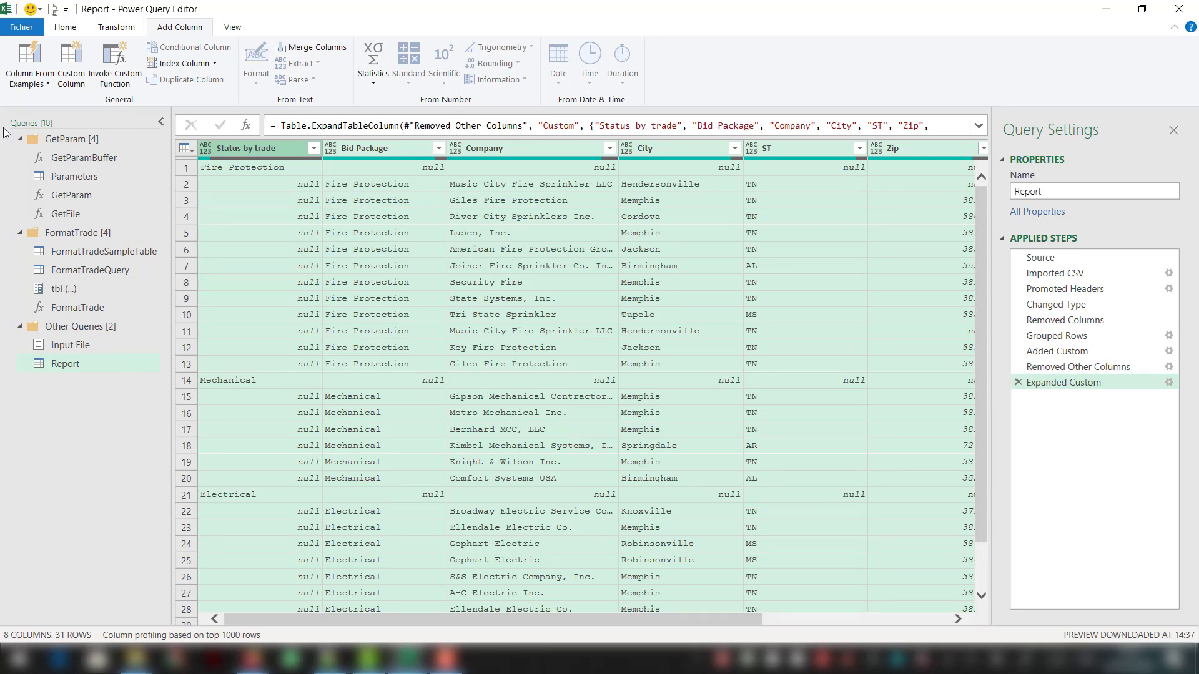
- Close the query editor and load the queries to the workbook as connections only
left_click(74, 29)
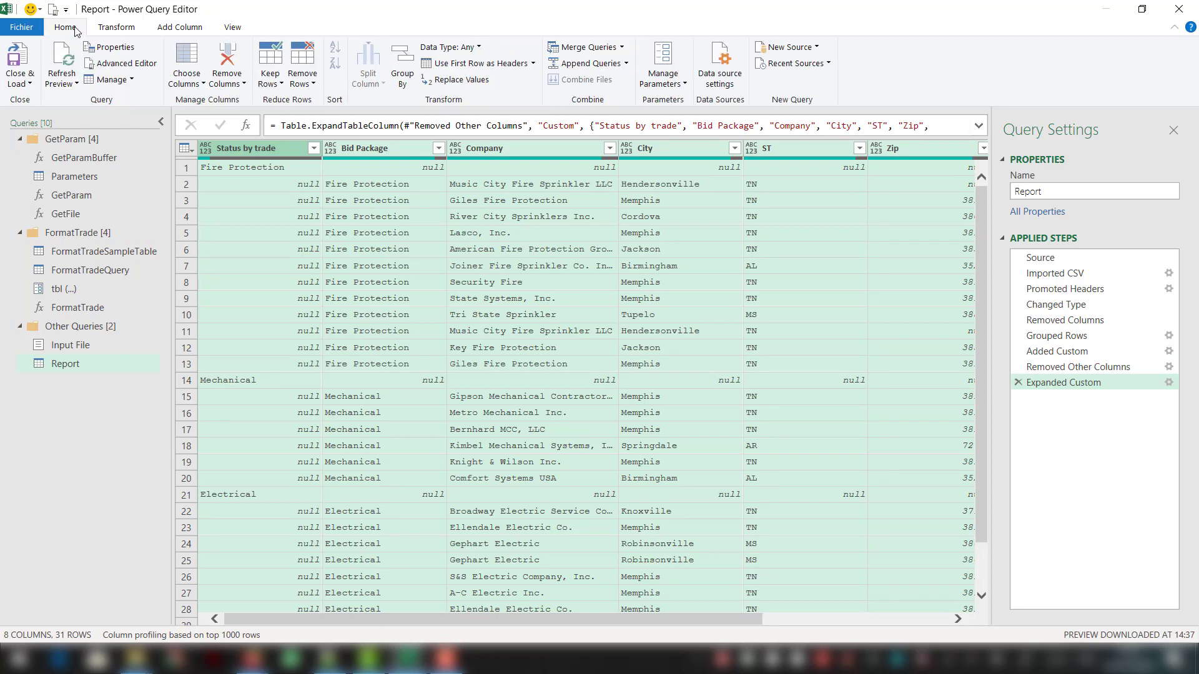
left_click(22, 84)
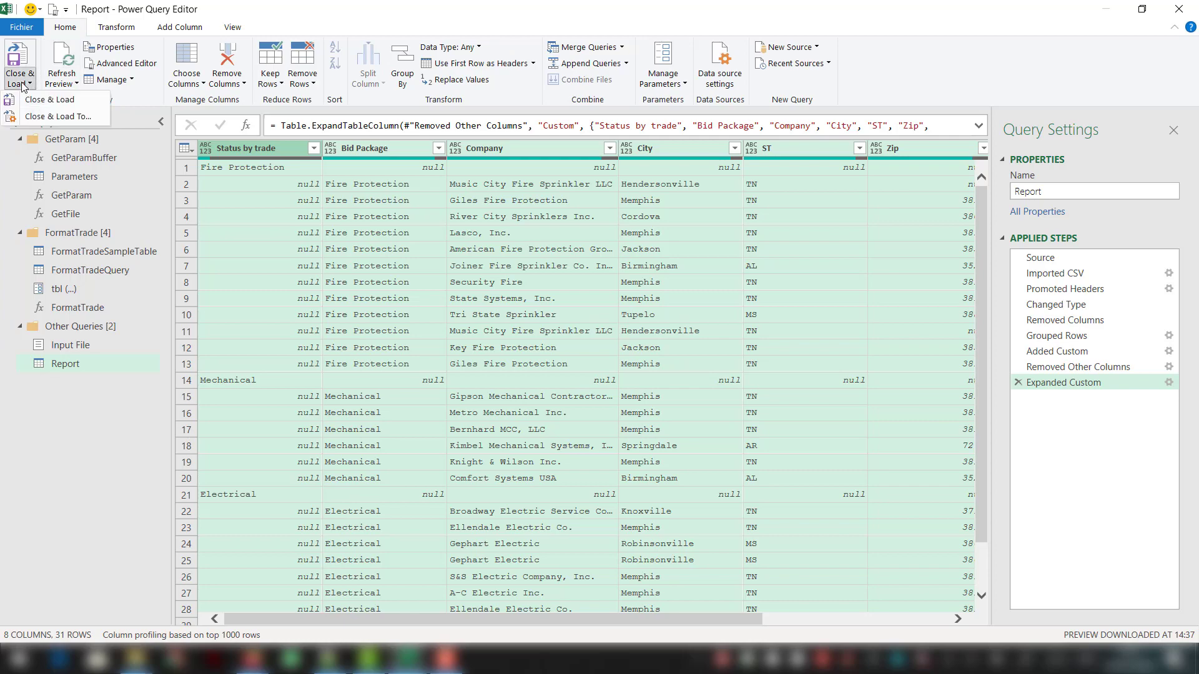
left_click(35, 116)
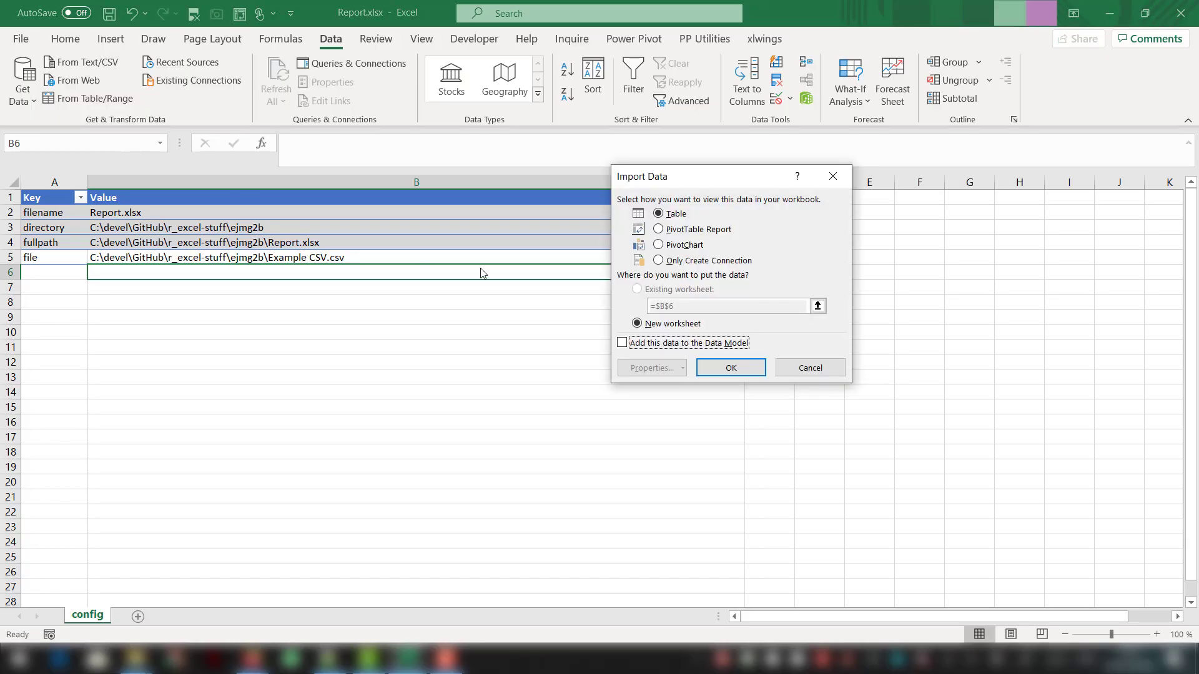
left_click(672, 261)
left_click(745, 372)
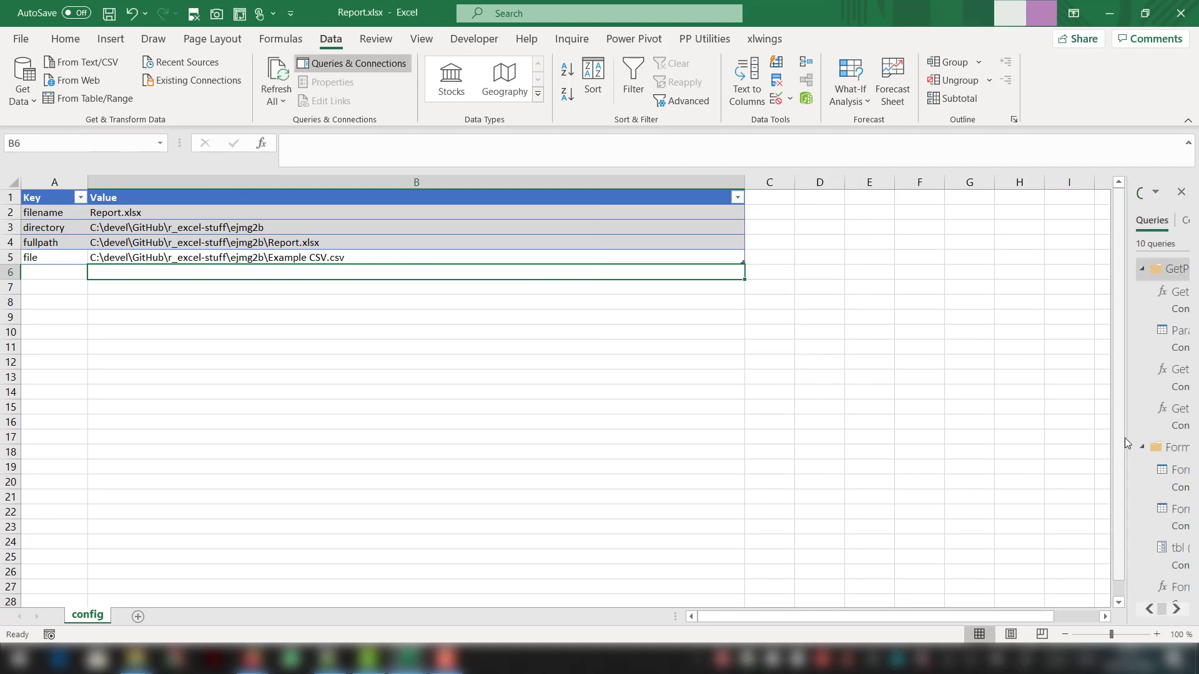
- Load the Report query as a table on a new worksheet, without adding it to the Data Model
left_click_drag(1124, 438, 933, 434)
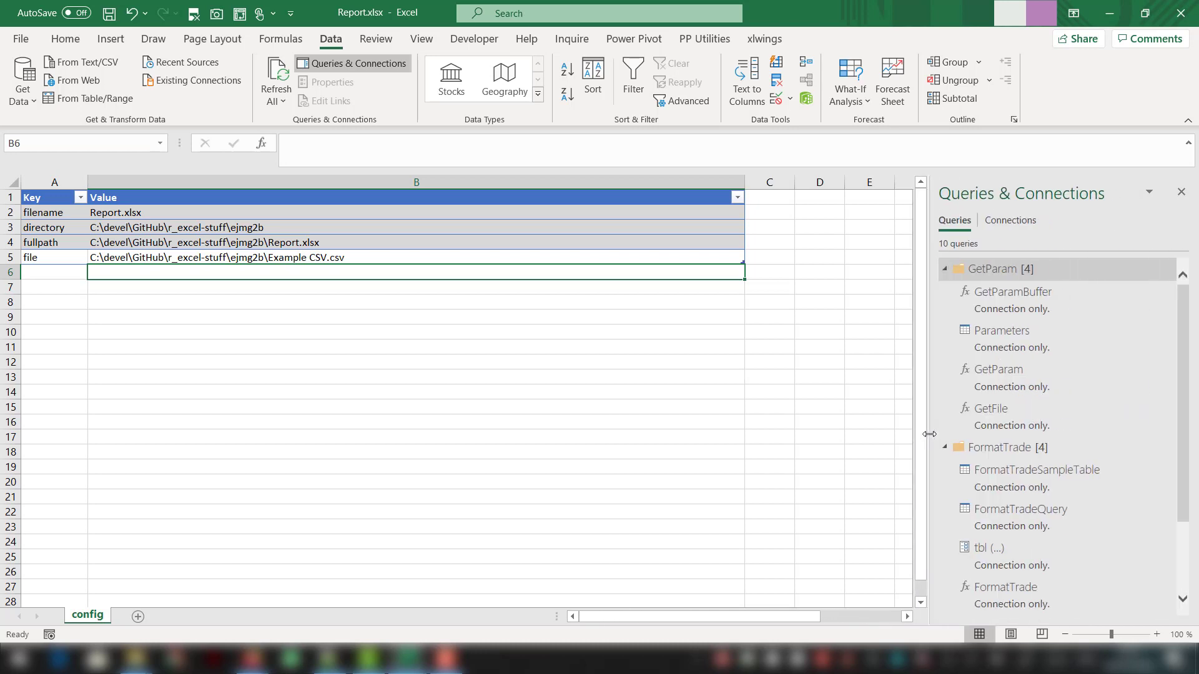
scroll(1055, 546, "down", 2)
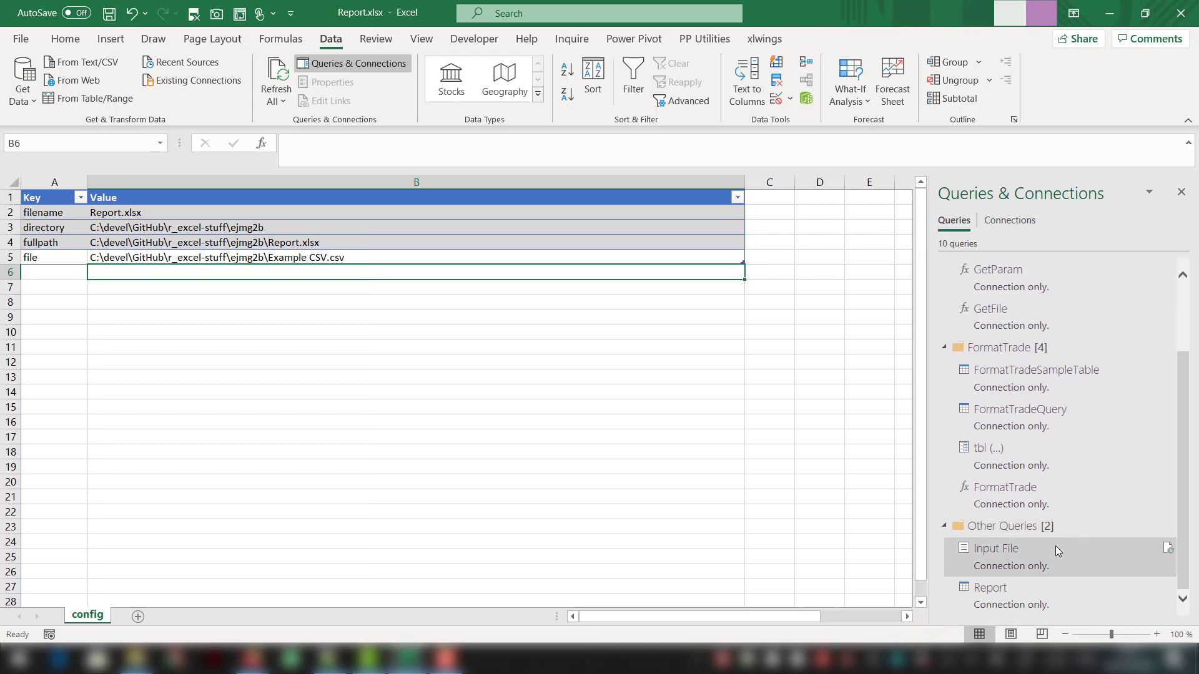
right_click(1032, 601)
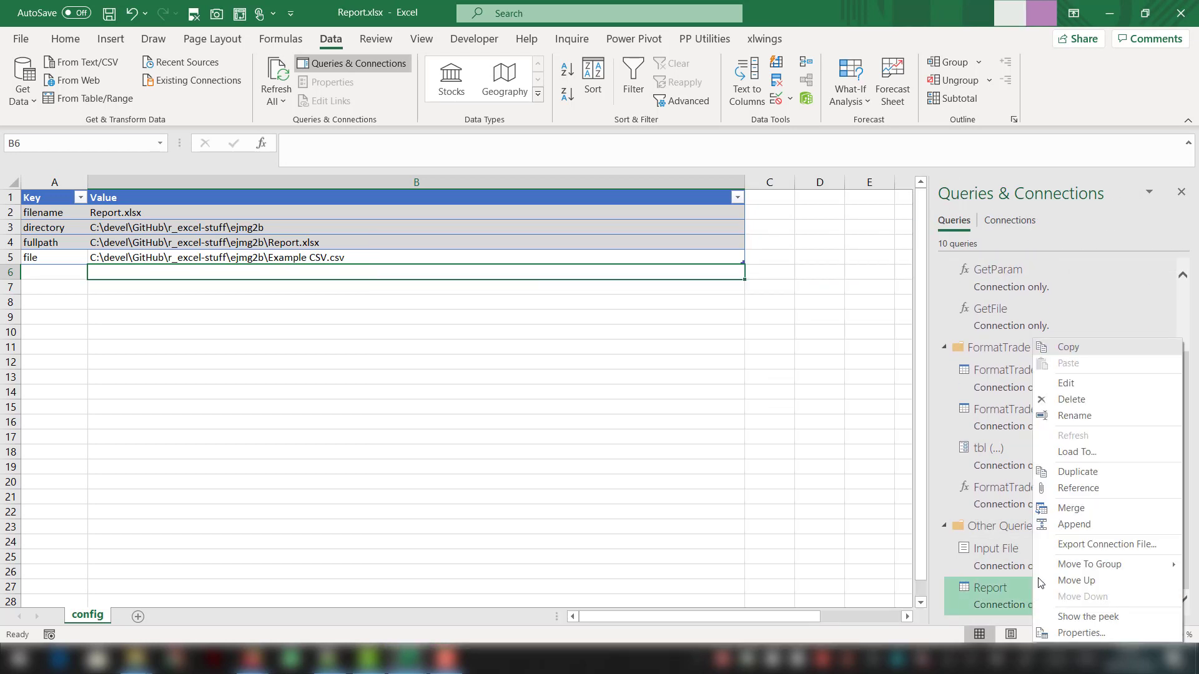
left_click(1078, 453)
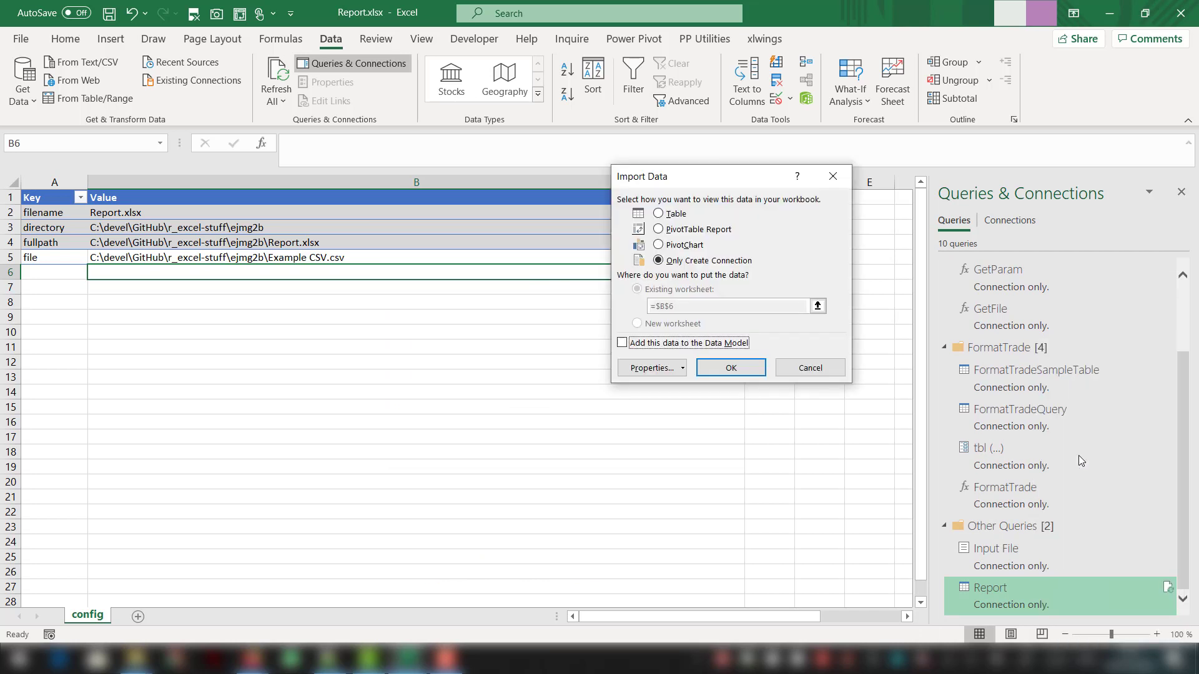
left_click(676, 216)
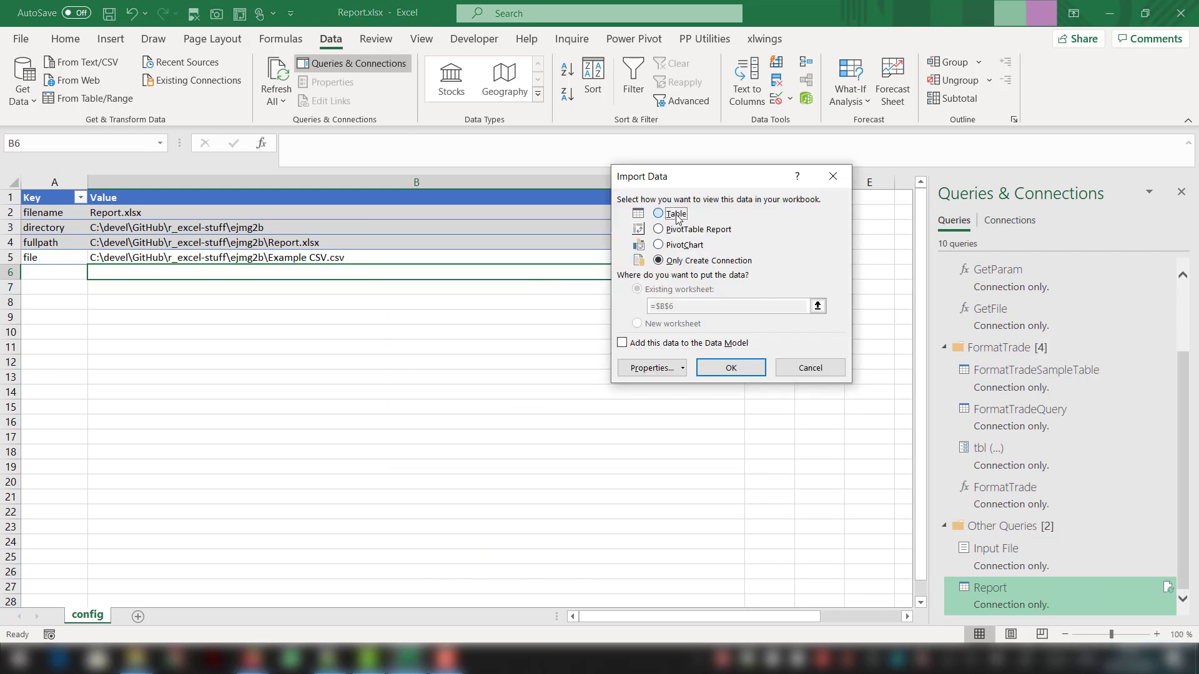
left_click(686, 325)
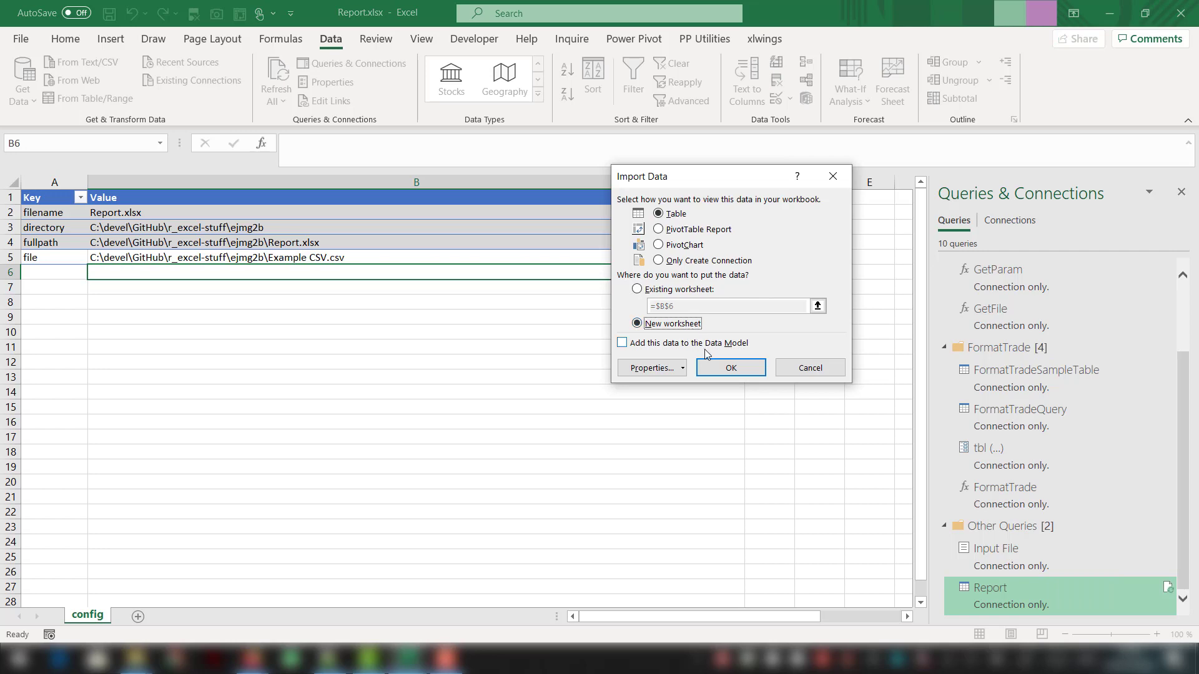
left_click(715, 367)
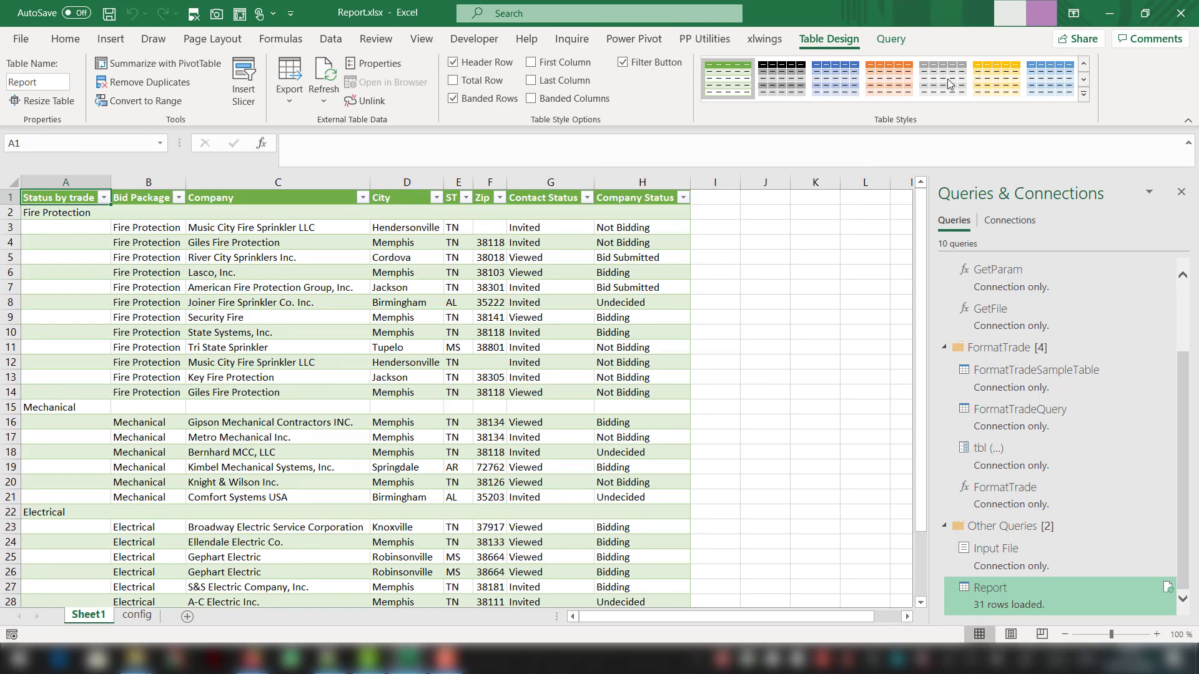
- Create a new custom table style without any element formatting and apply it to the Report table
left_click(1082, 97)
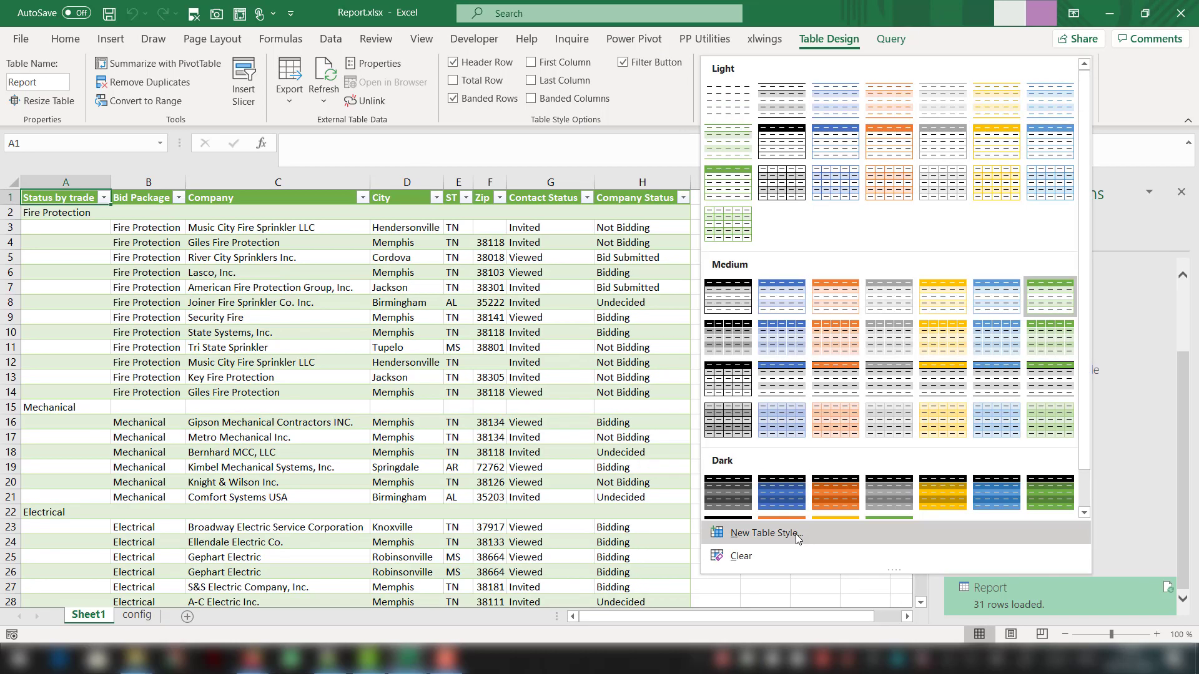
left_click(764, 532)
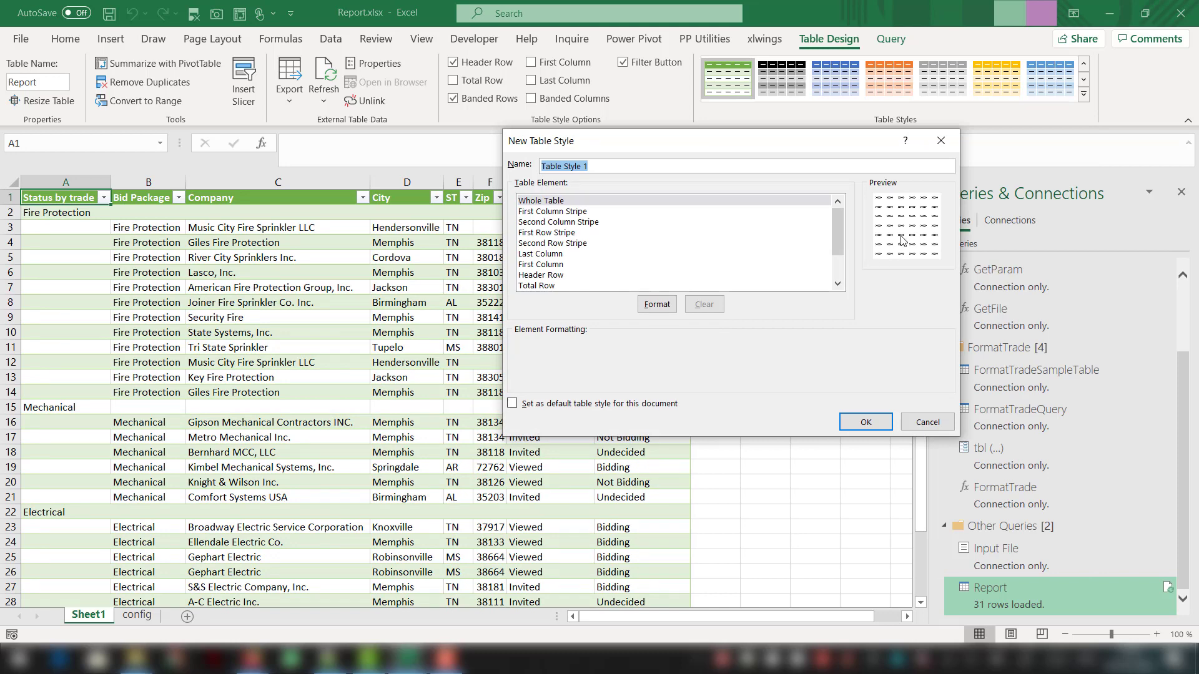
left_click(687, 198)
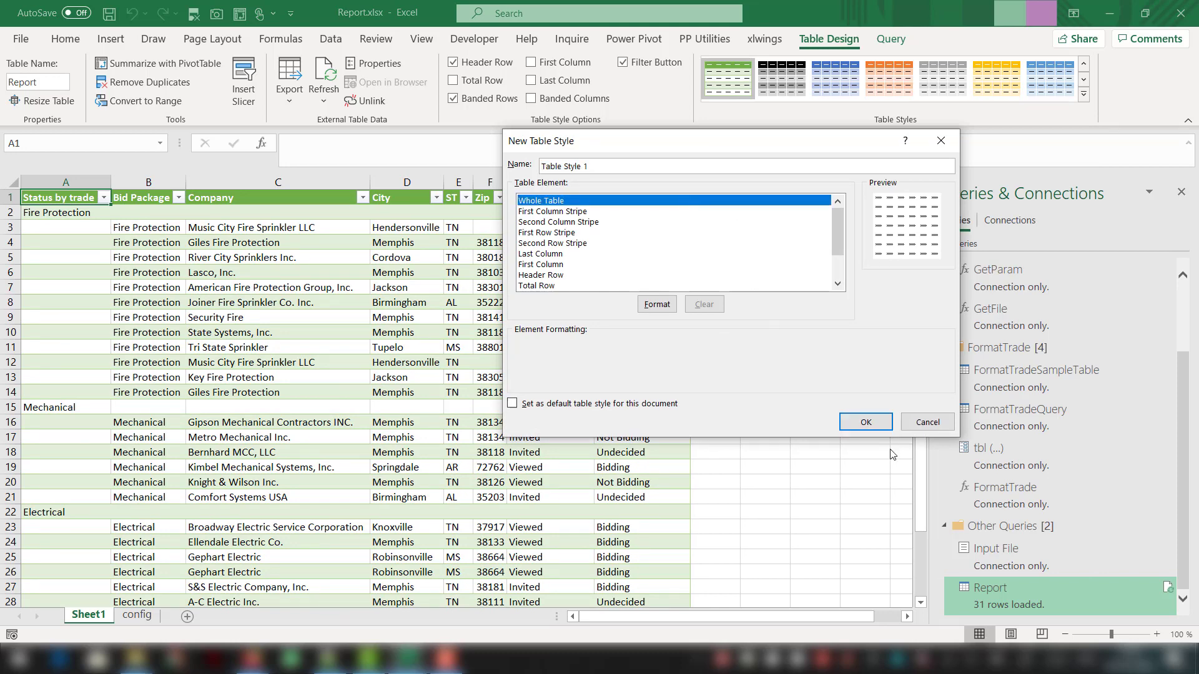
left_click(866, 421)
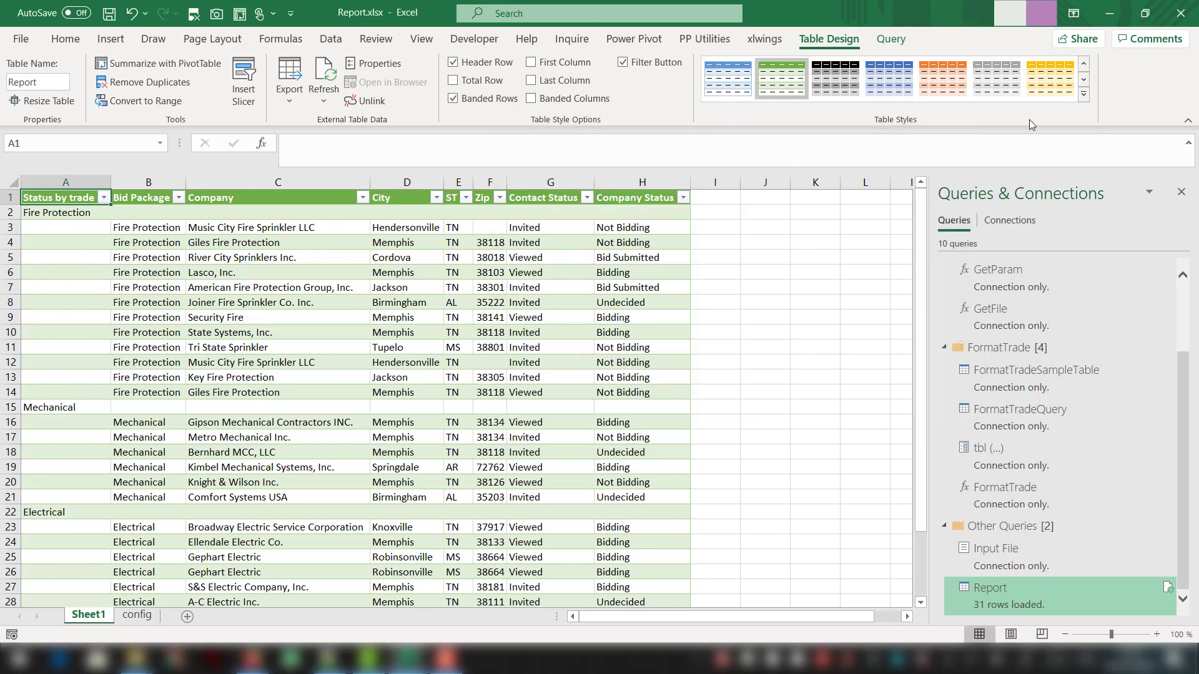
left_click(1085, 96)
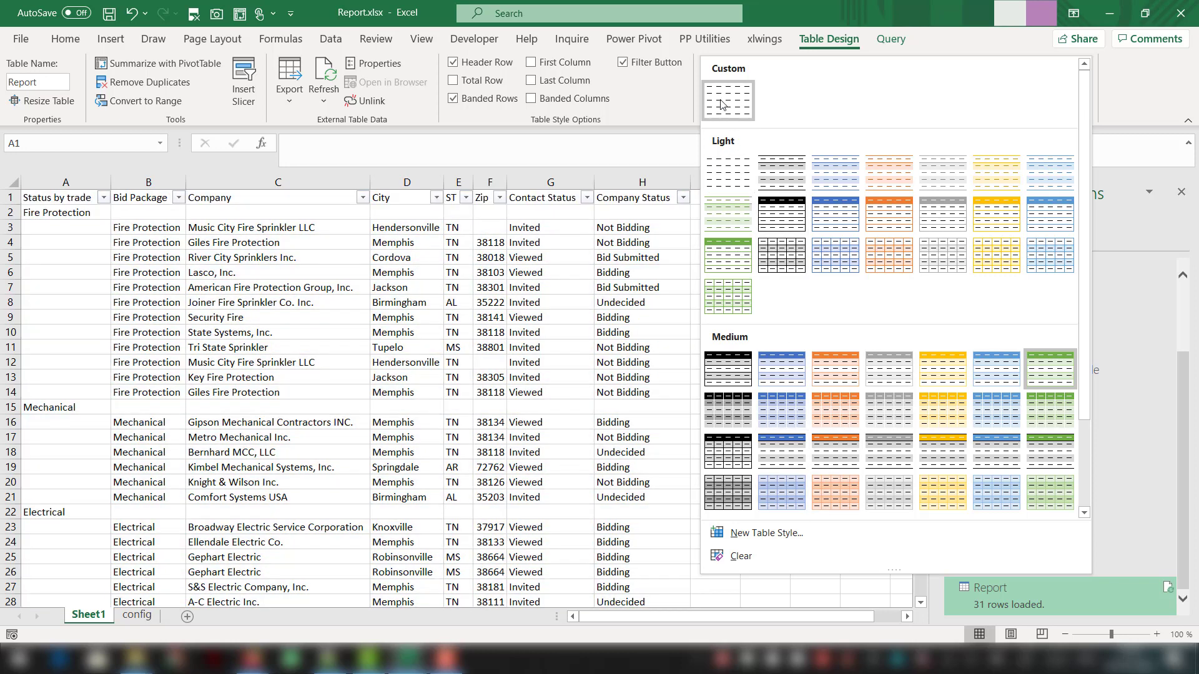
left_click(722, 104)
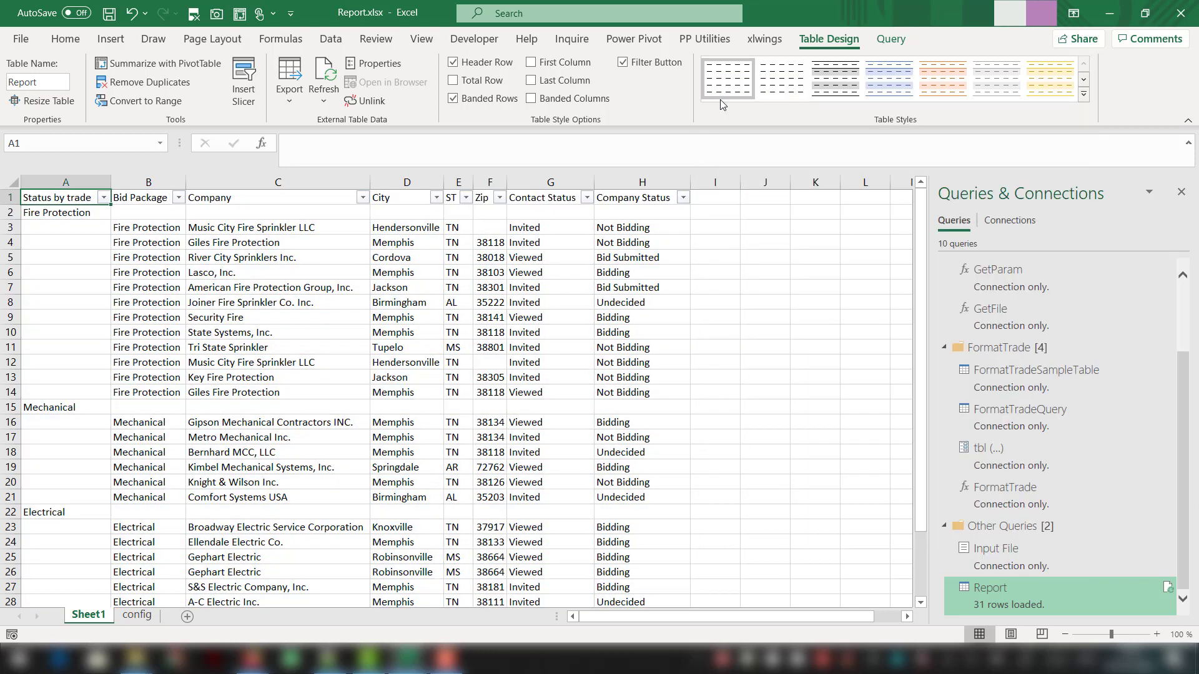
left_click(339, 262)
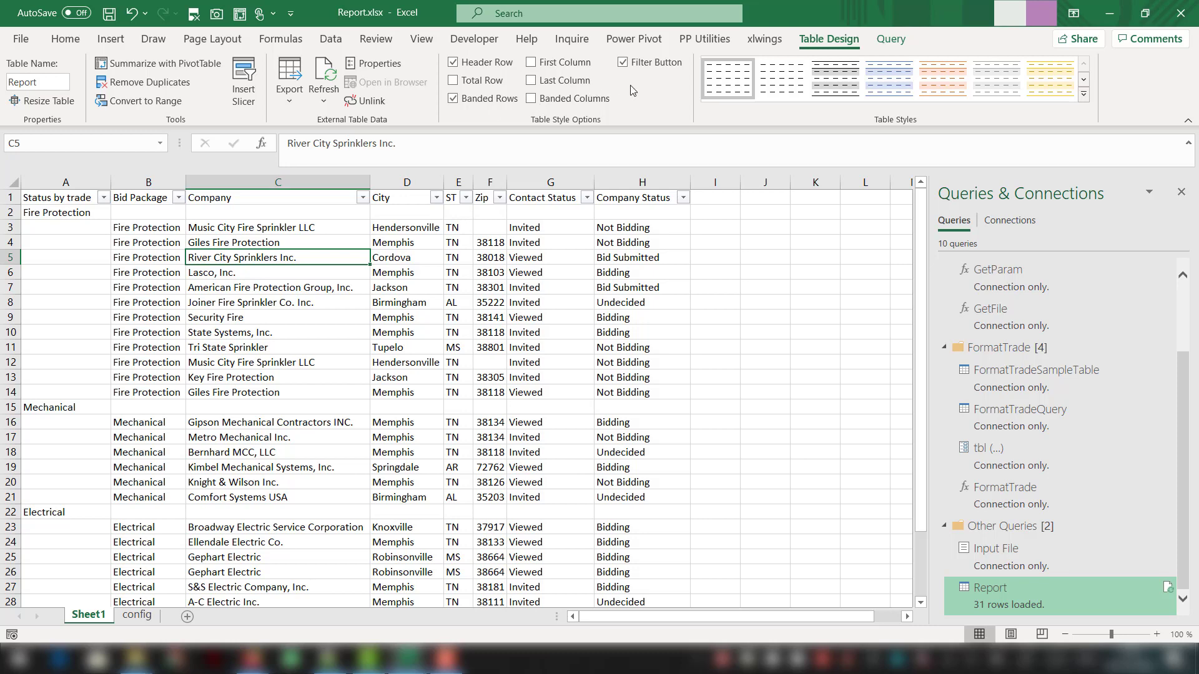
right_click(719, 72)
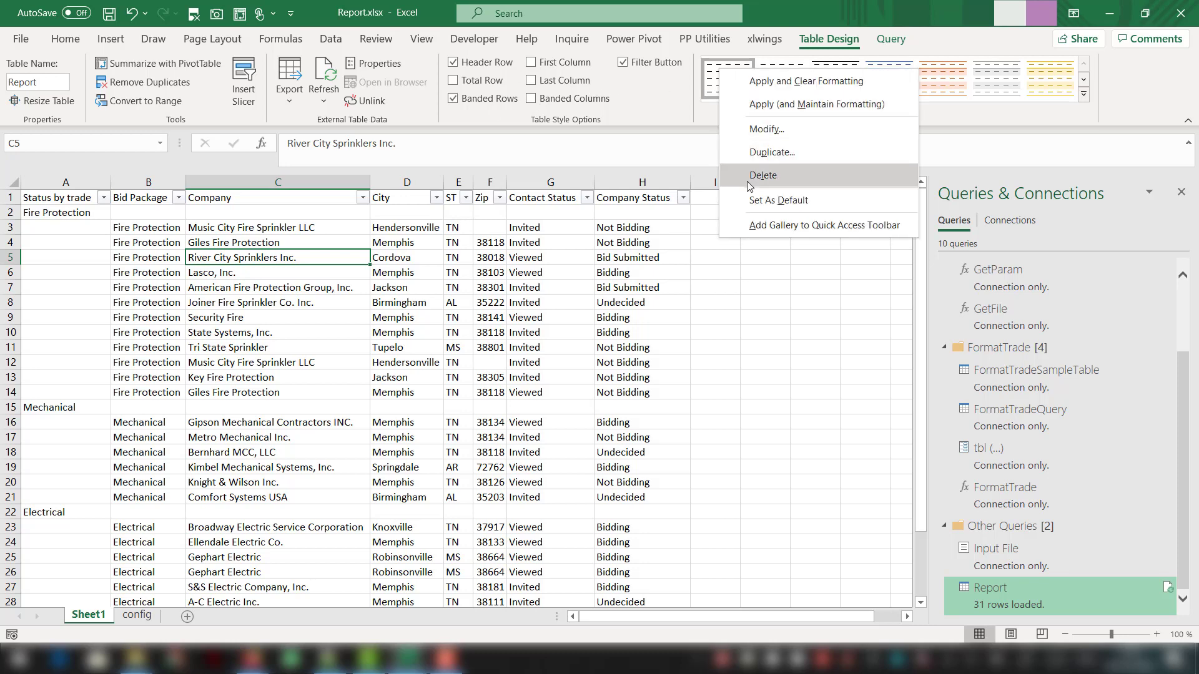
left_click(755, 132)
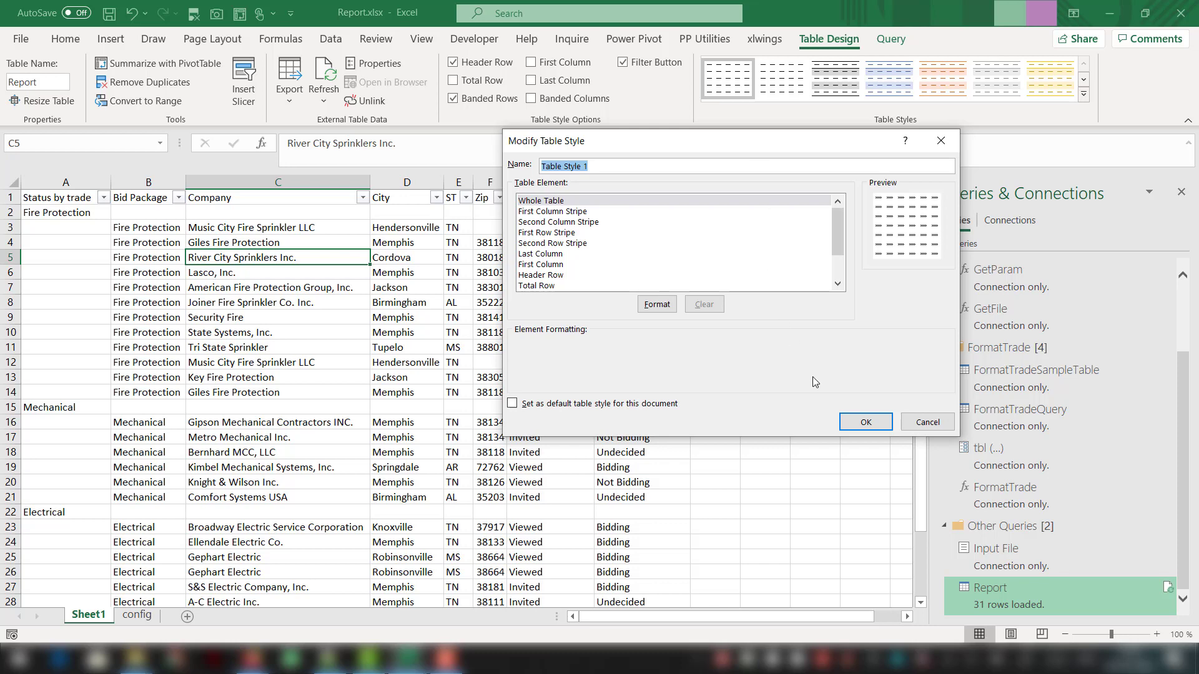
left_click(930, 424)
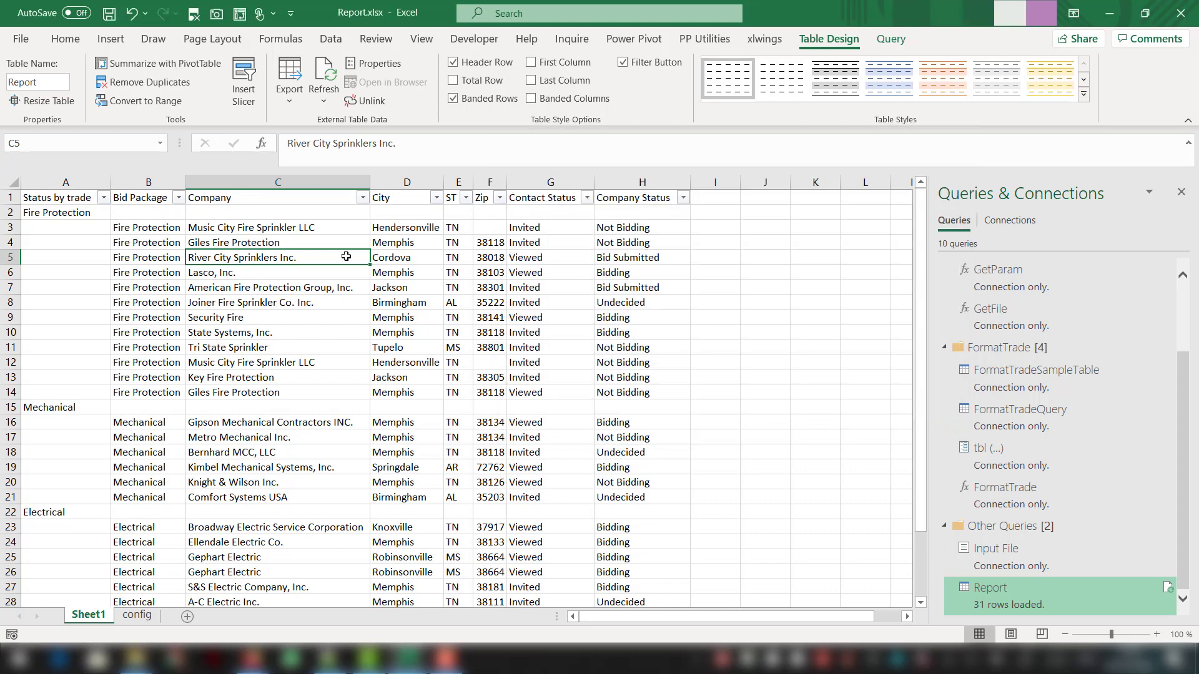
- Make the data cells of the table's Status by trade column bold
left_click(73, 188)
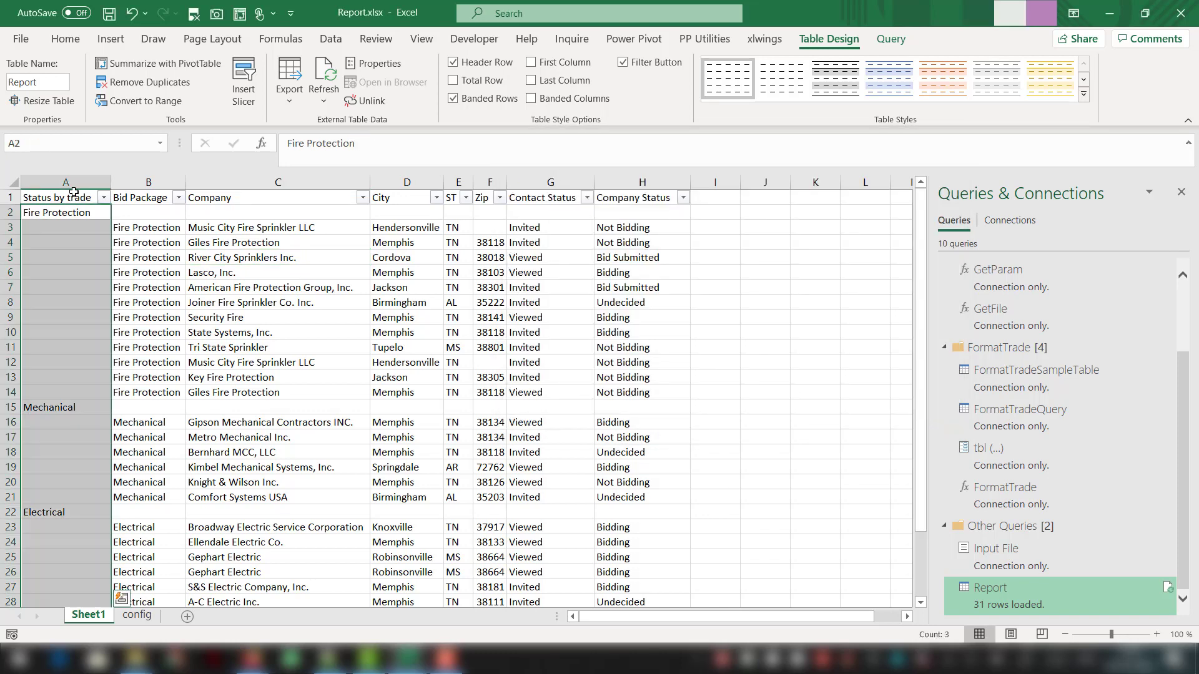
left_click(67, 45)
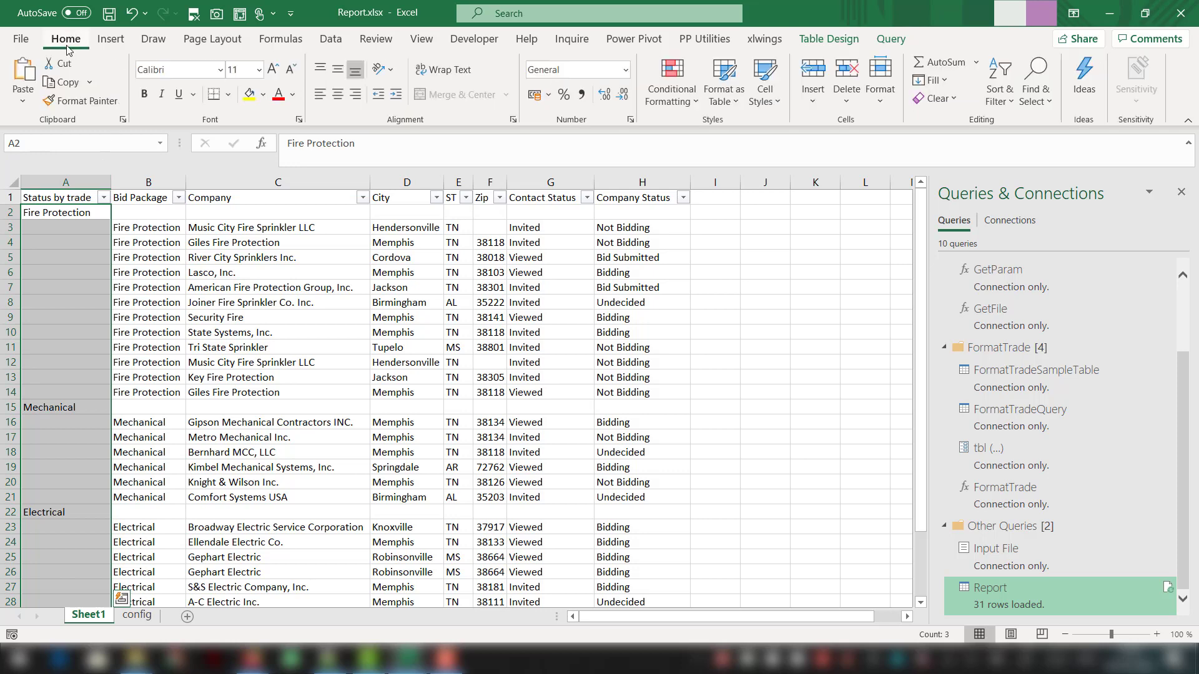
left_click(145, 95)
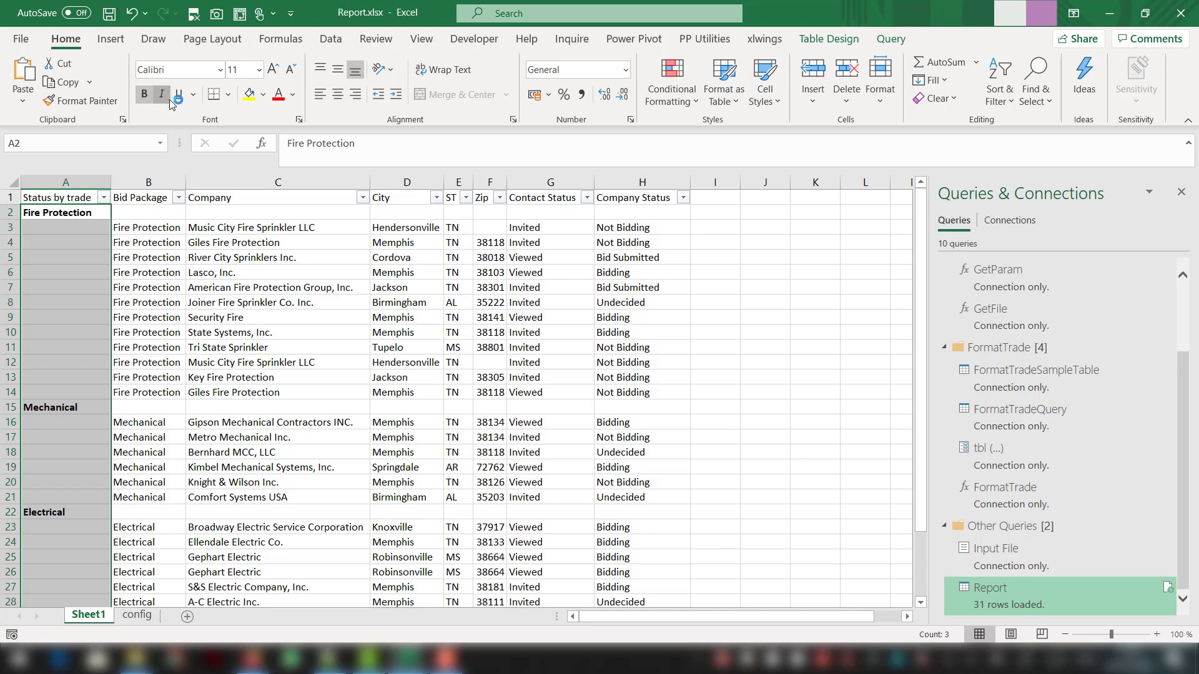
- Underline the data cells of the Status by trade column and remove the filter controls from the table's header row
left_click(182, 99)
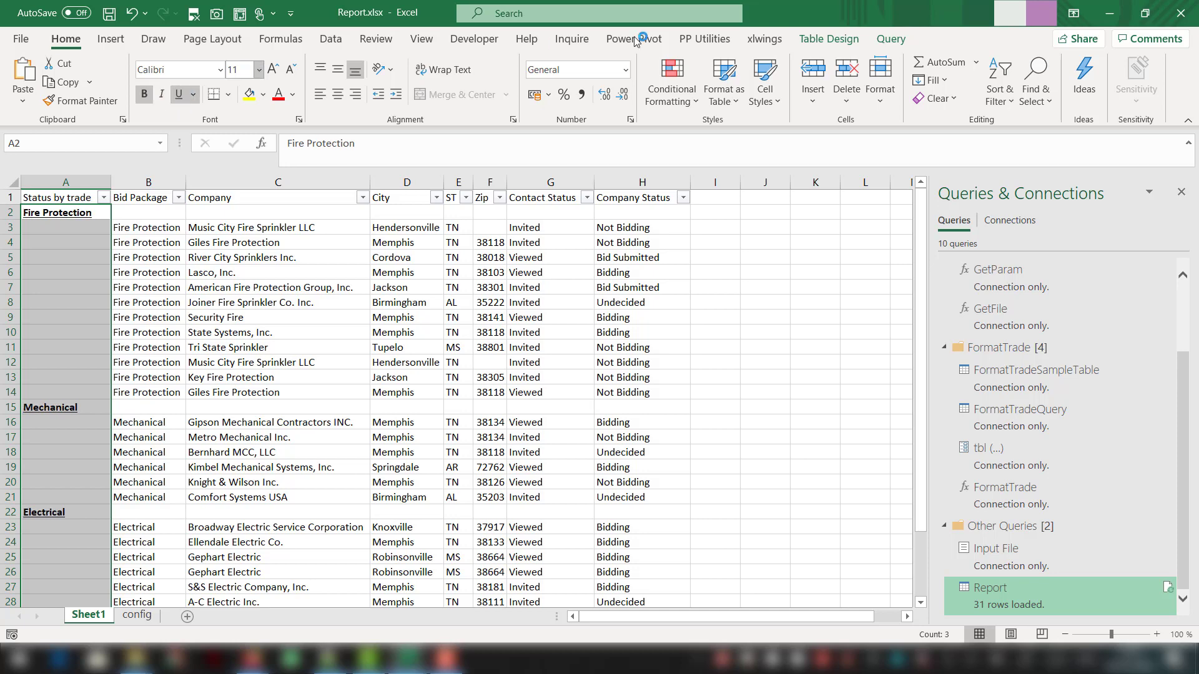
left_click(994, 87)
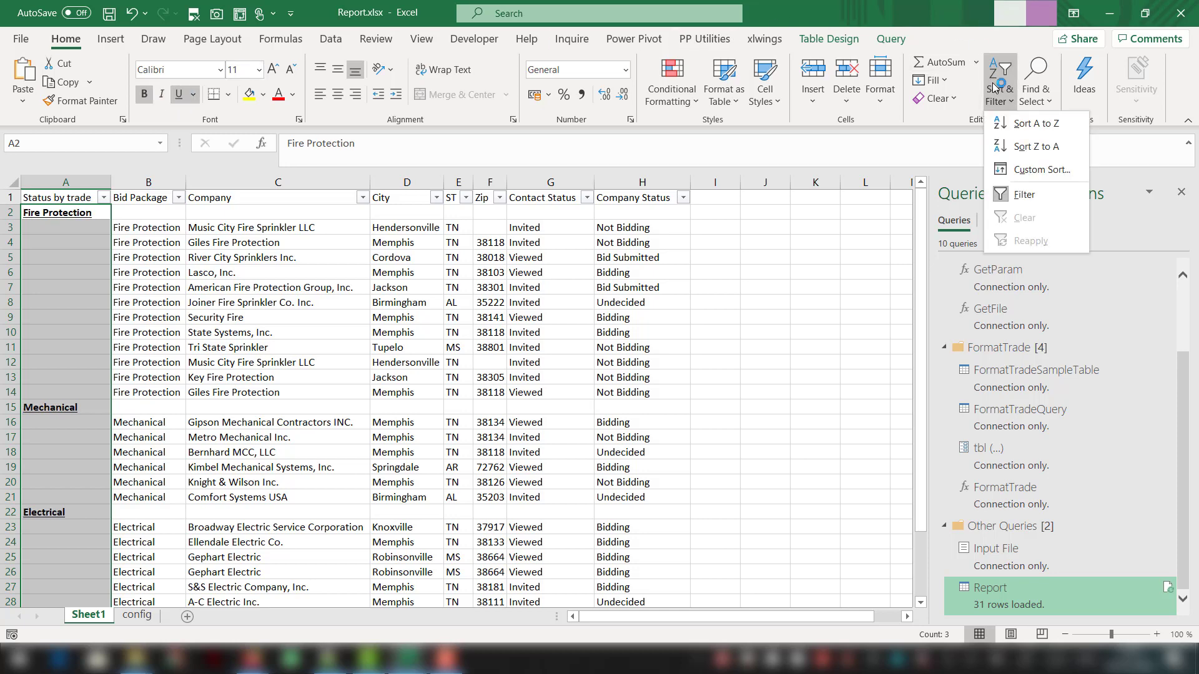
left_click(1024, 194)
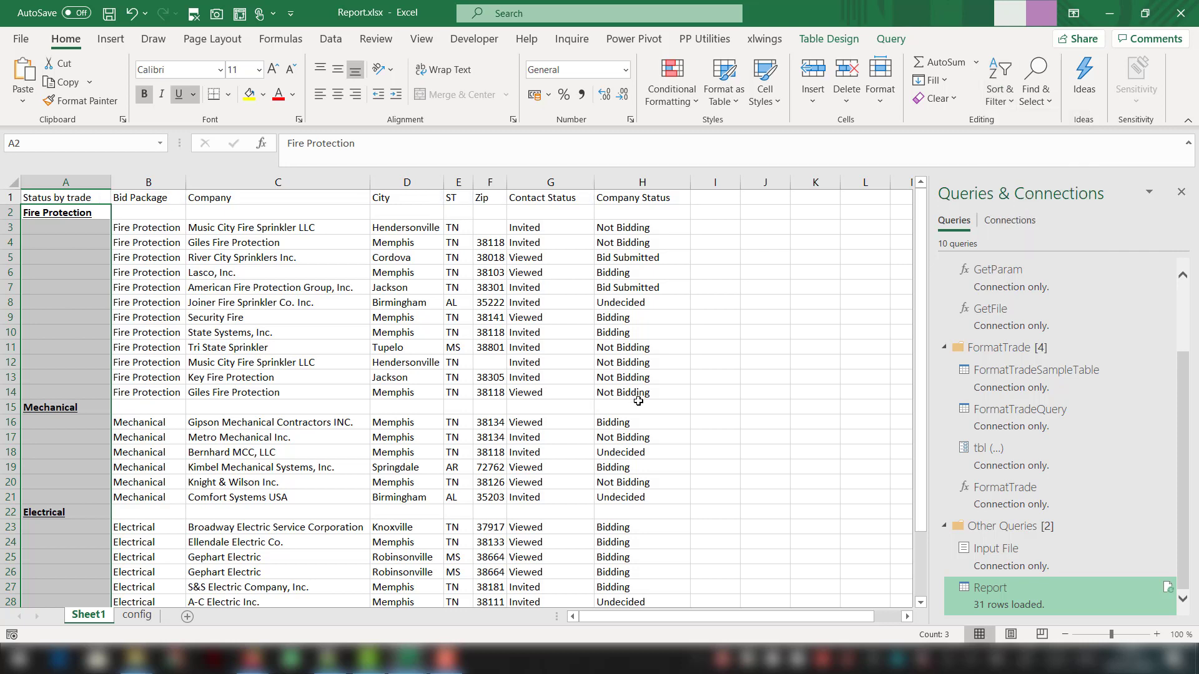
left_click(602, 363)
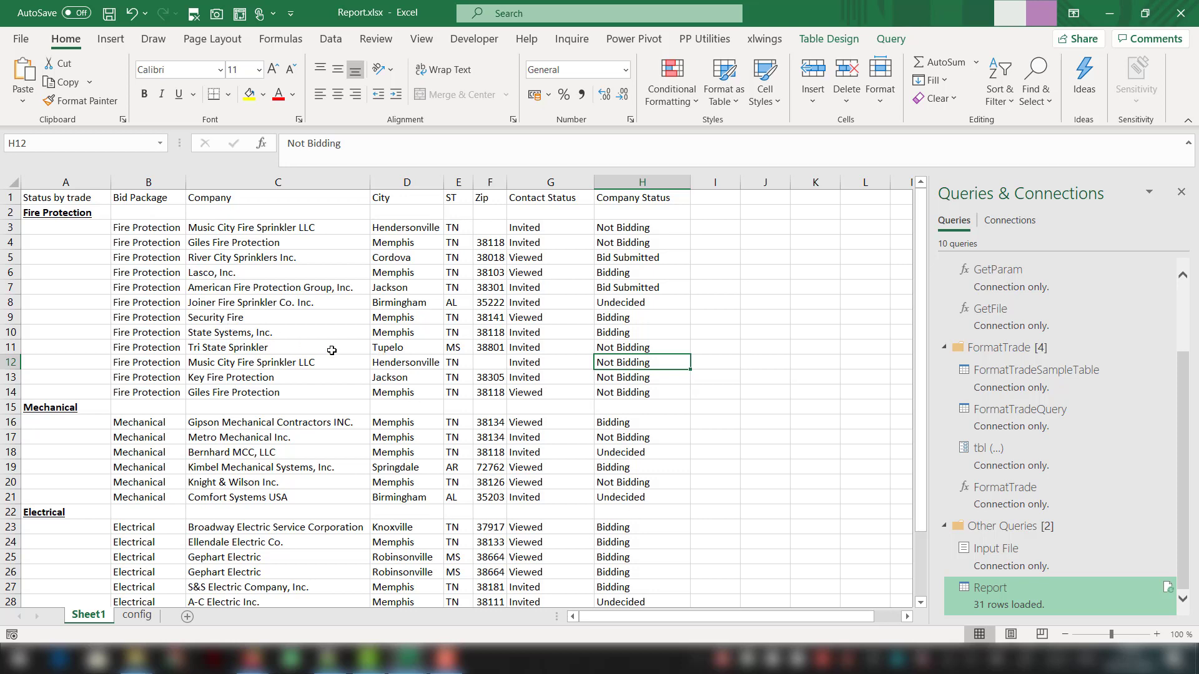
- Open the Report query for editing and add a custom step after Expanded Custom, named Added blank row
left_click(999, 587)
double_click(999, 588)
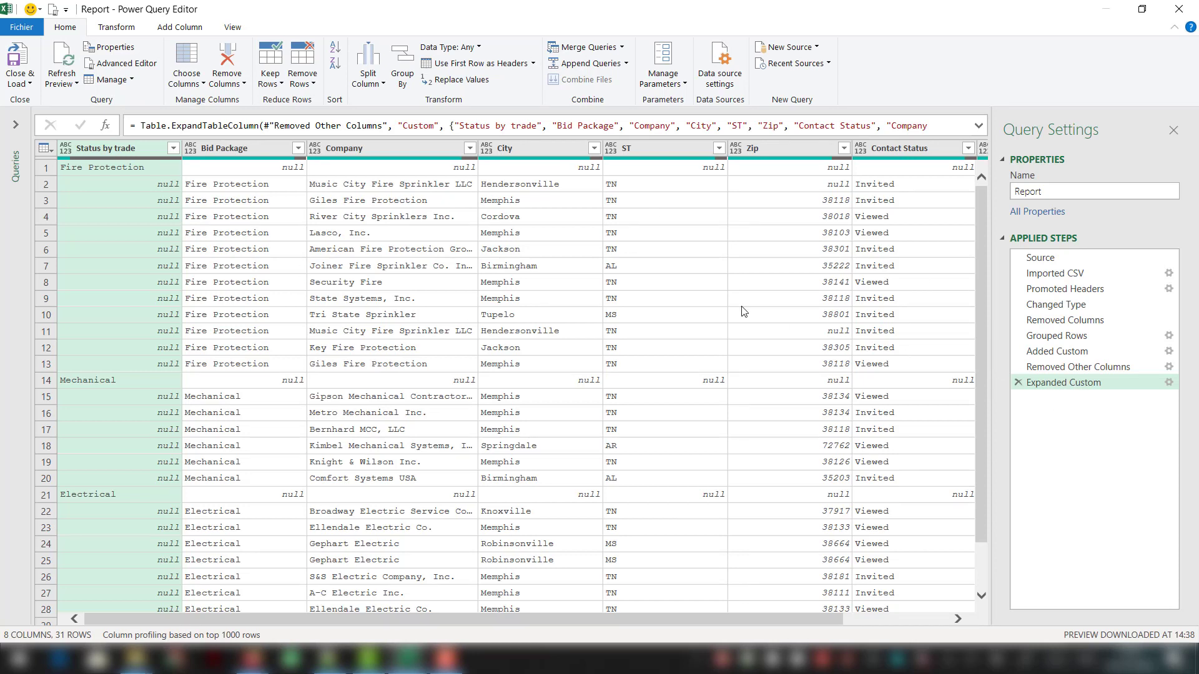
left_click(106, 127)
left_click(145, 124)
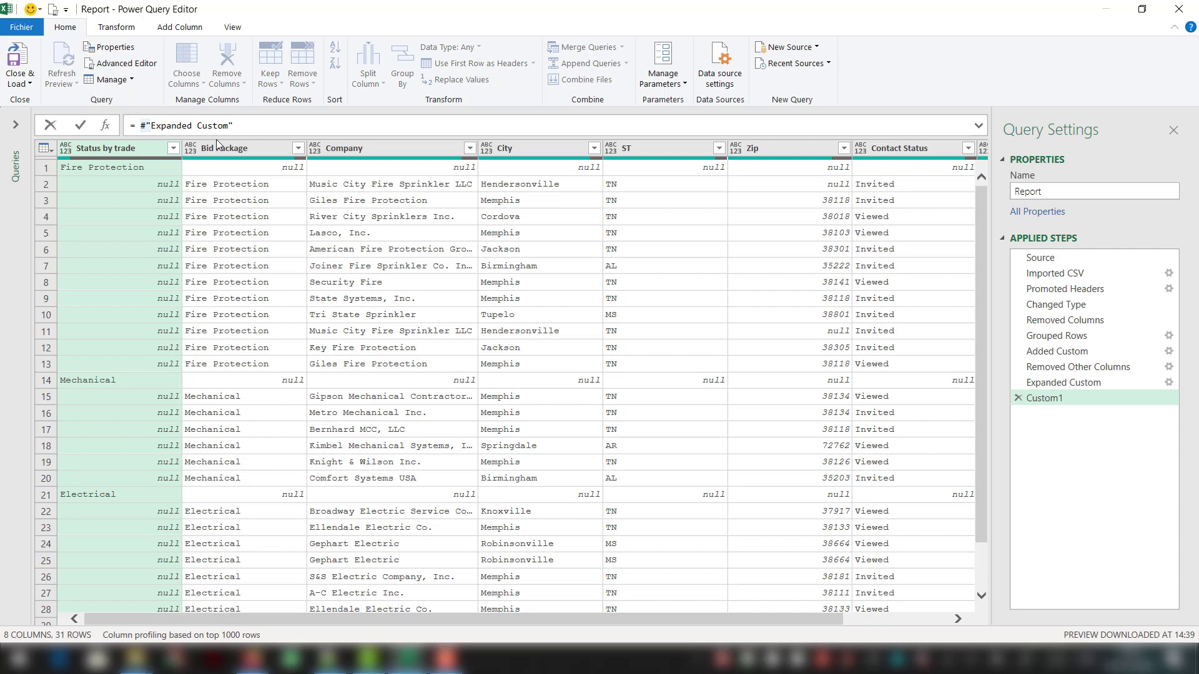
left_click(1077, 440)
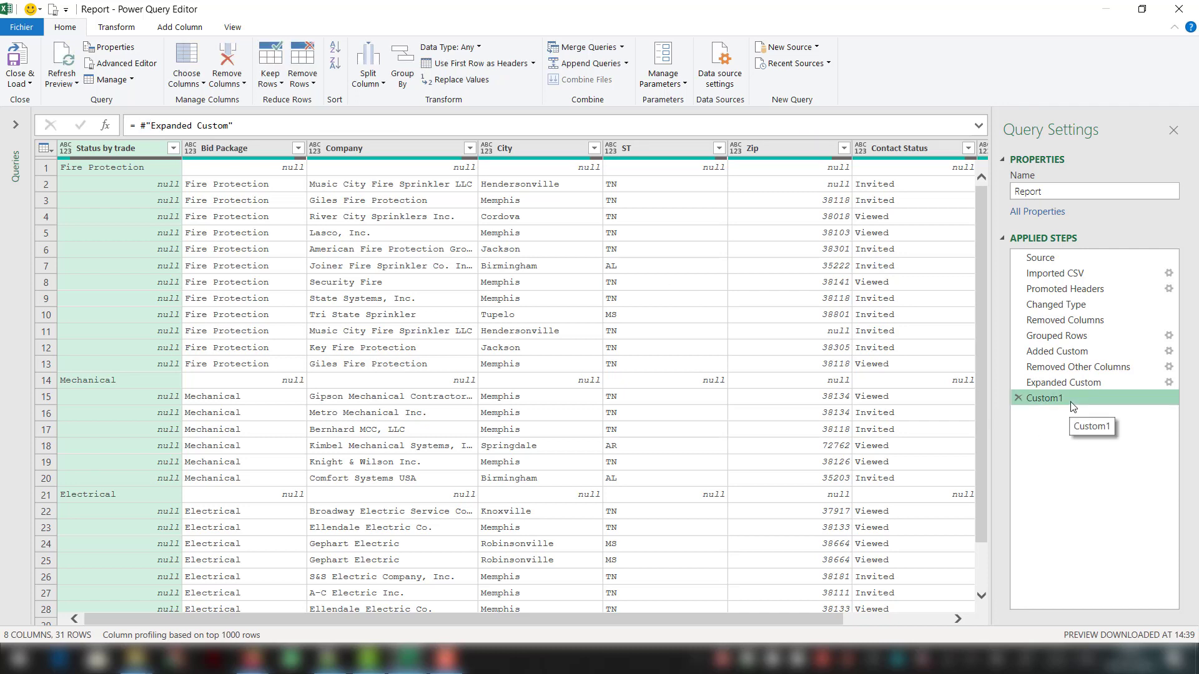
double_click(1070, 402)
type("Added blank row")
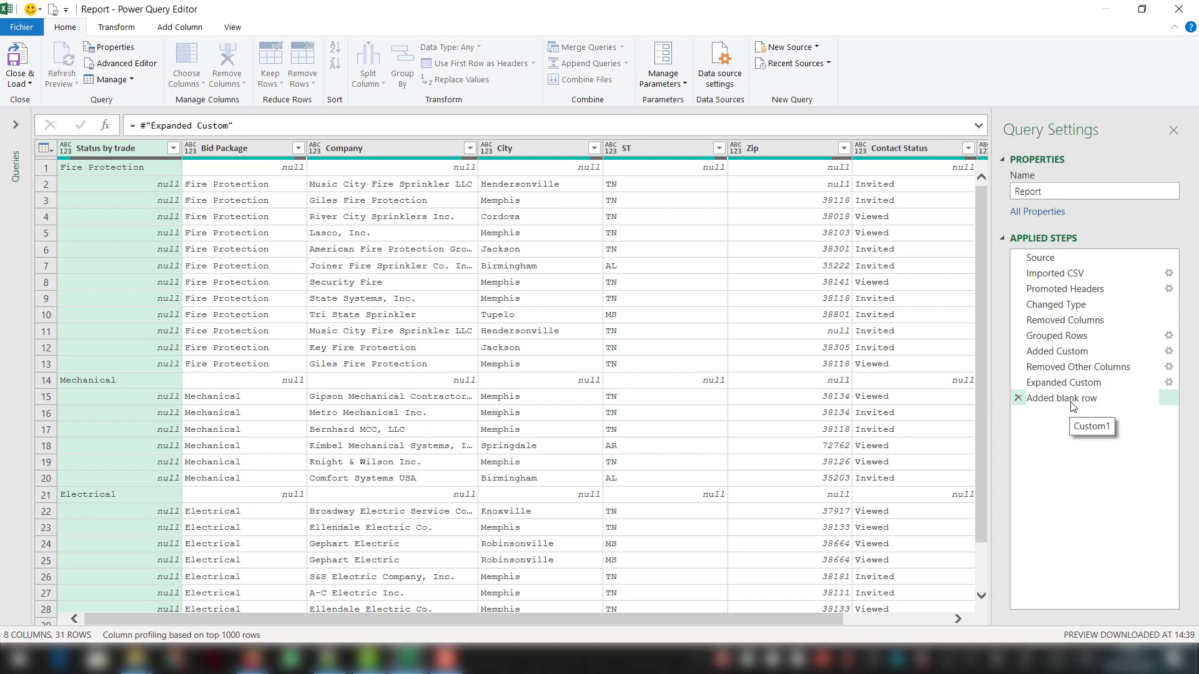
key("Return")
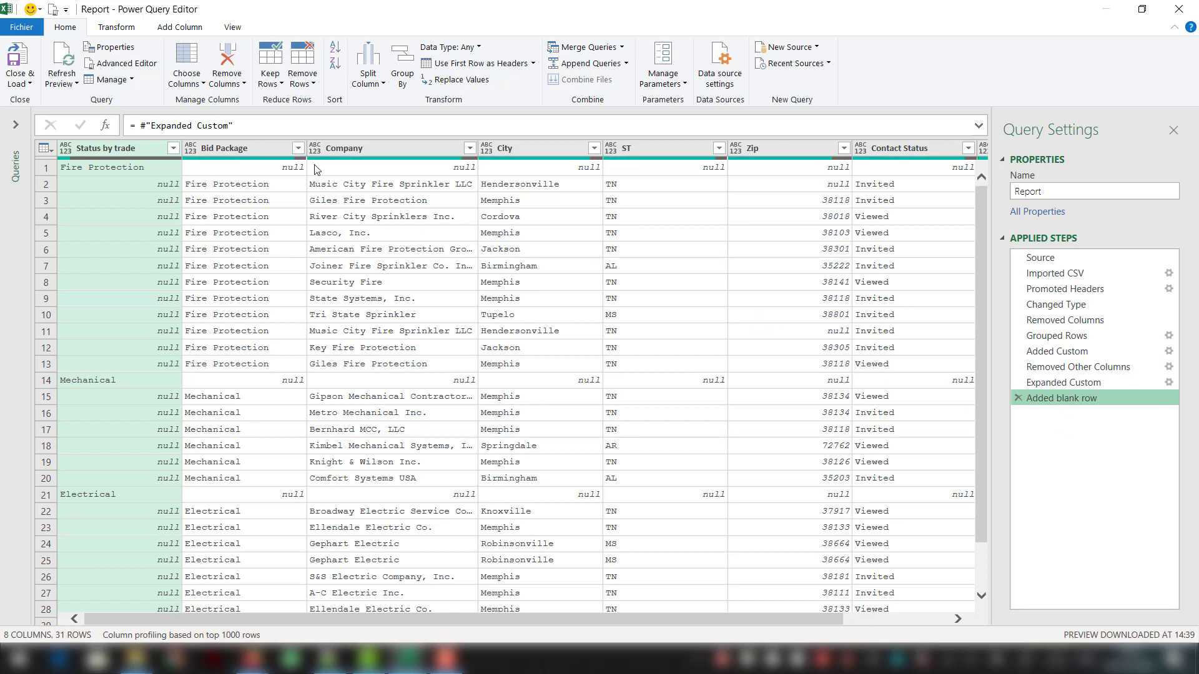
- Wrap the #"Expanded Custom" reference in the Added blank row formula as a list inside Table.Combine({ })
left_click(141, 127)
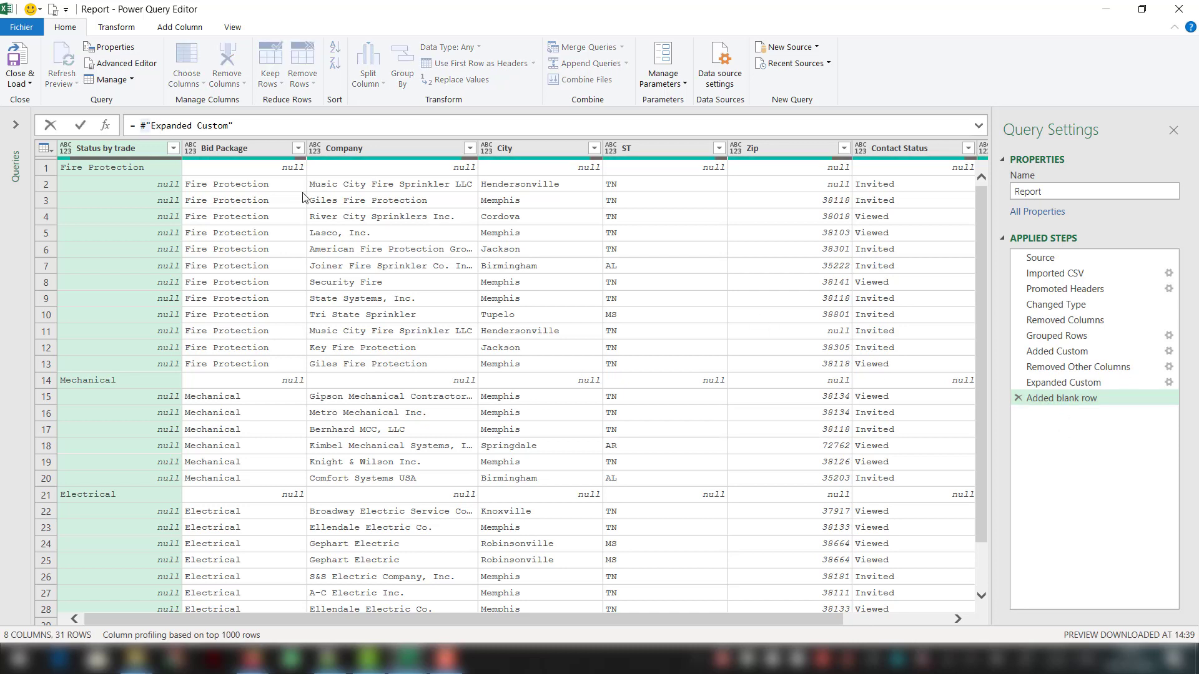
type("Tab")
type("le.Combi")
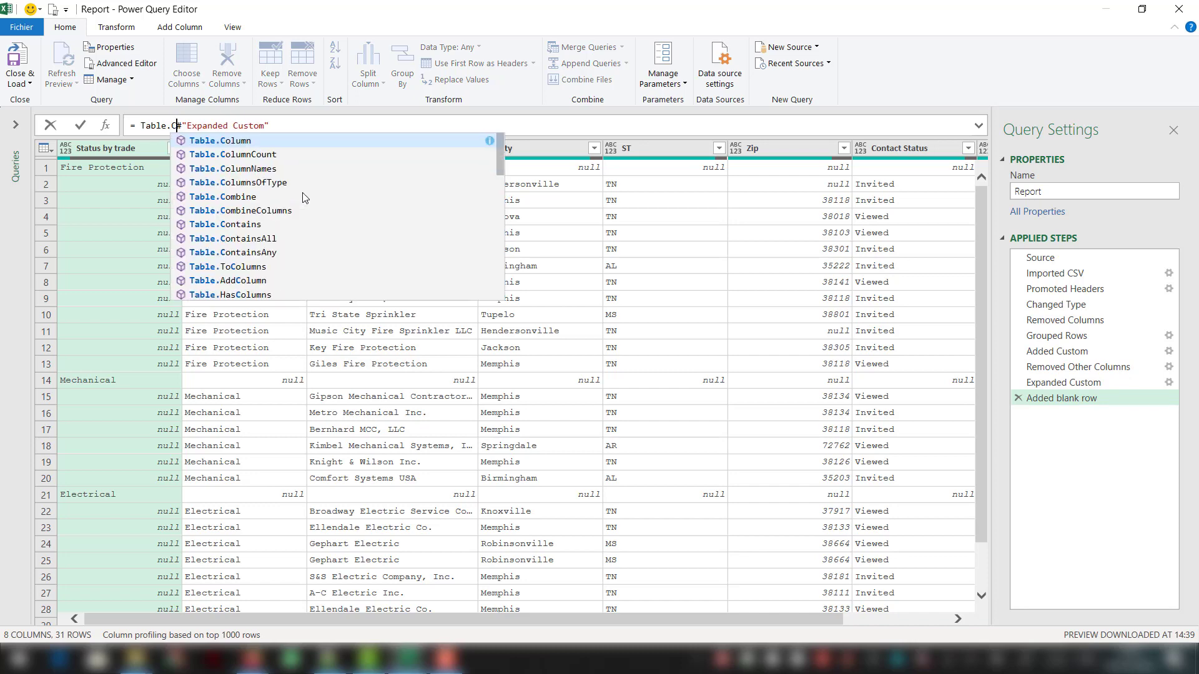
type("ne(")
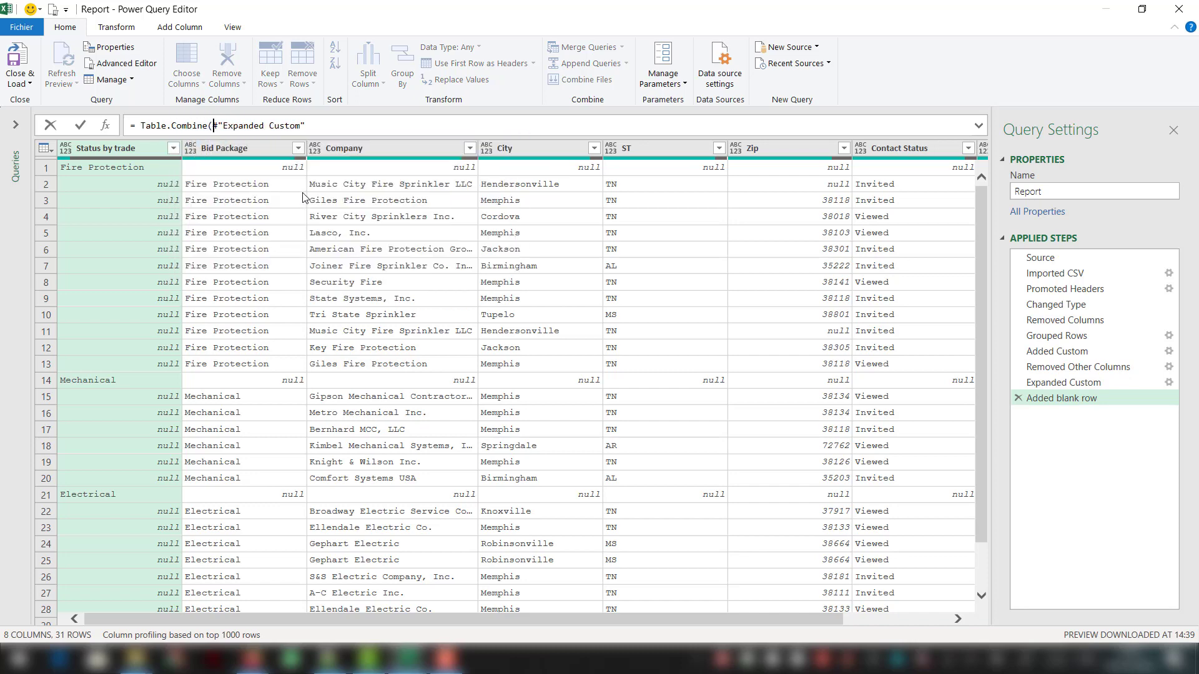
type("{")
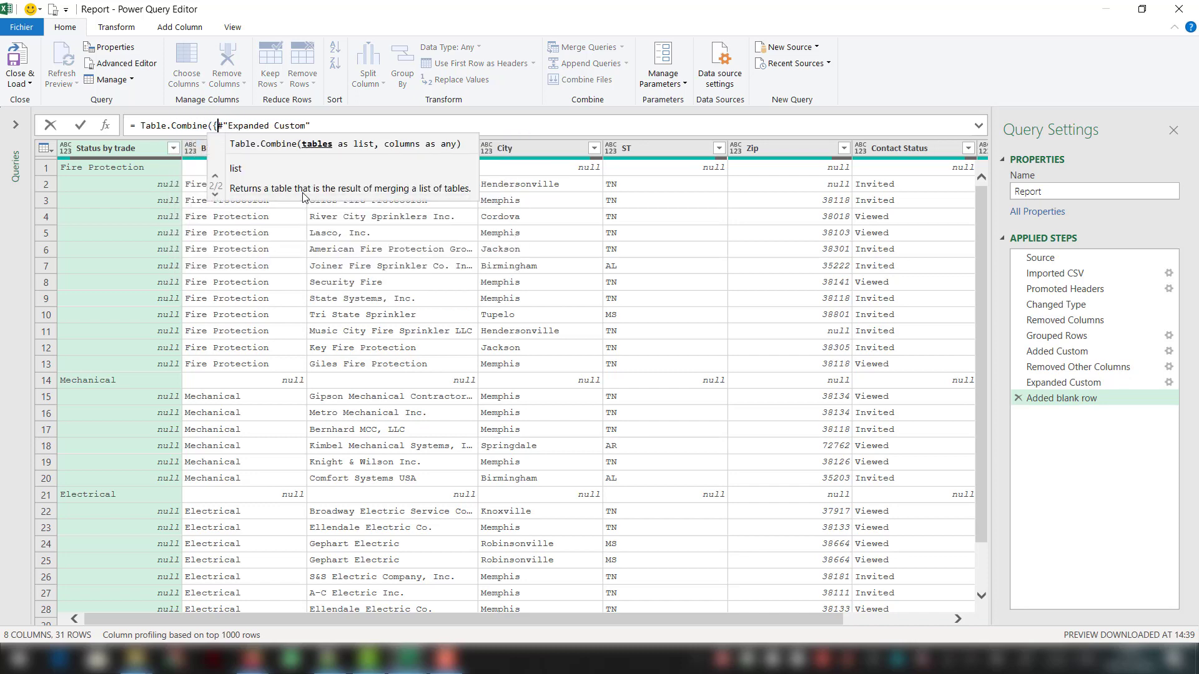
key("End")
type("})")
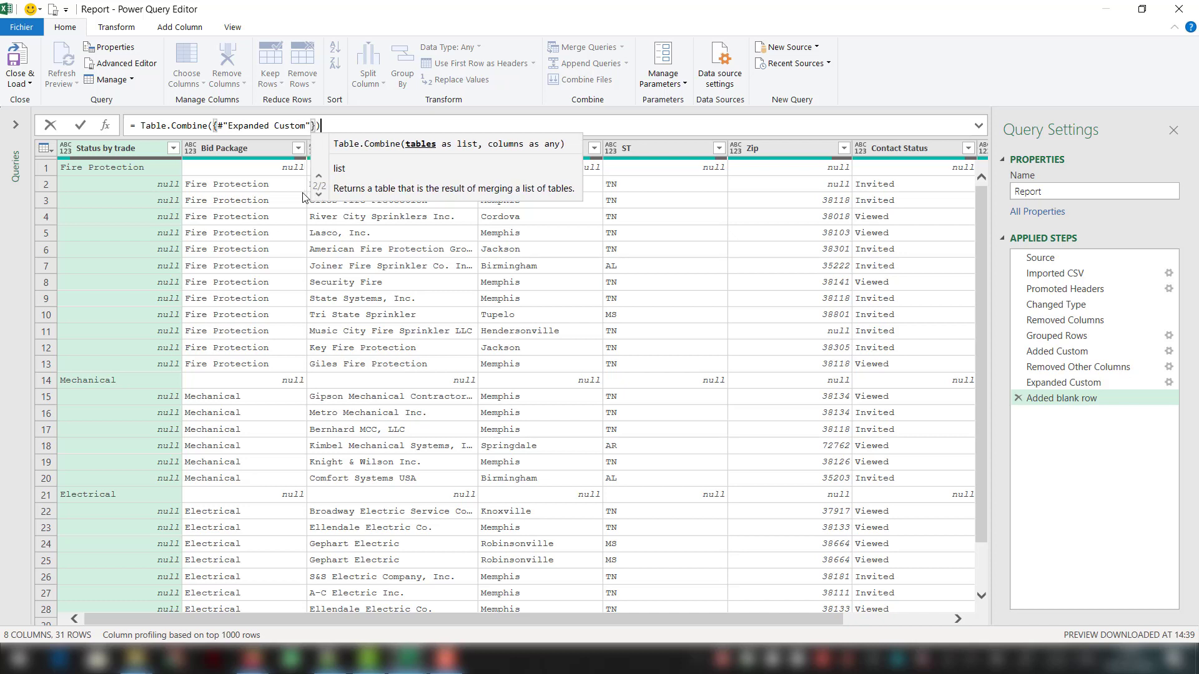
key("Home")
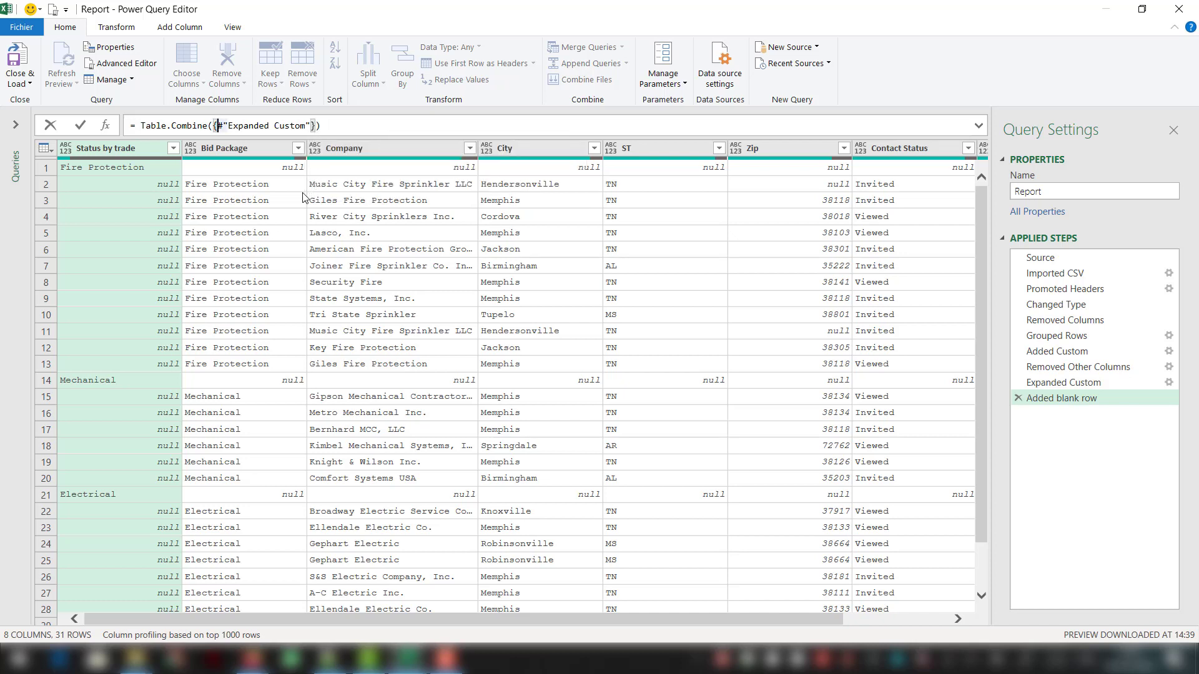
- Insert a #table with the single column "Status by trade" and an empty row list before #"Expanded Custom" in the combined list
type("#table(")
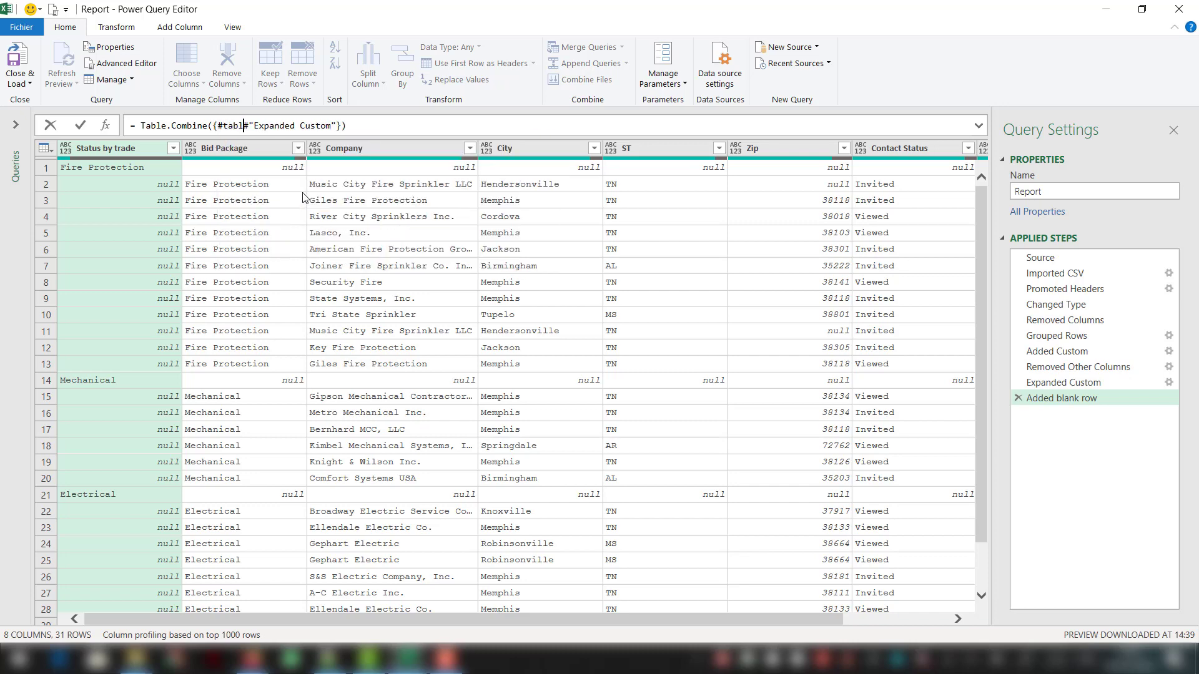
type("),")
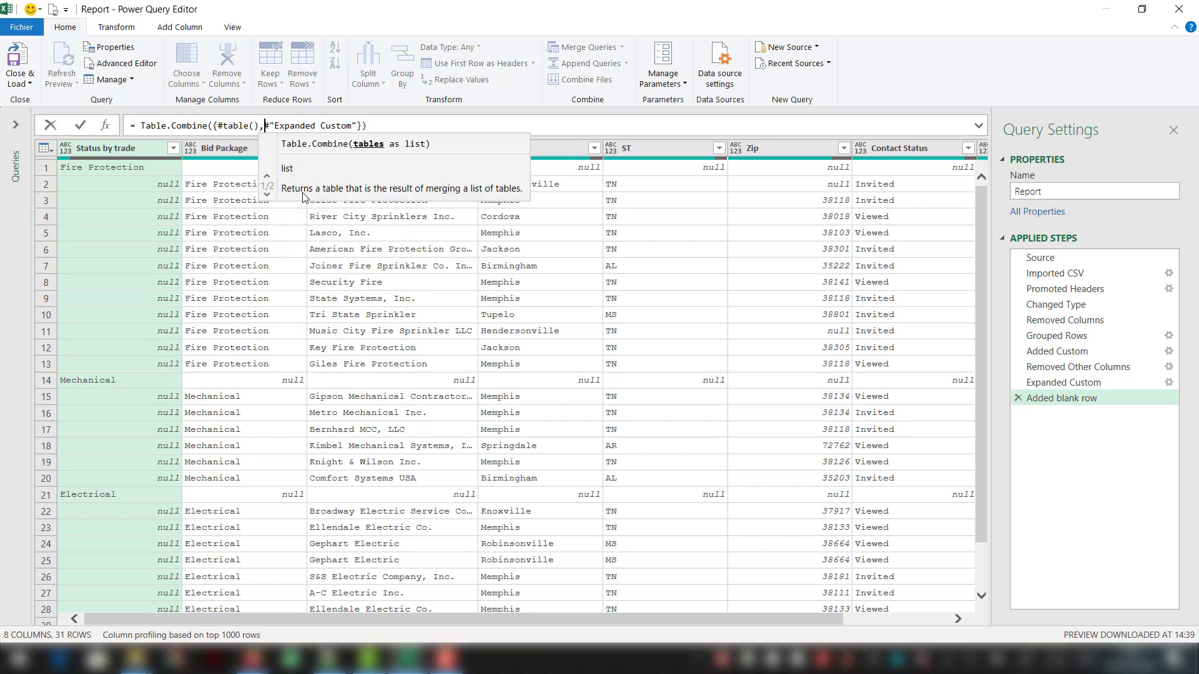
key("Left")
key("Left")
type("{")
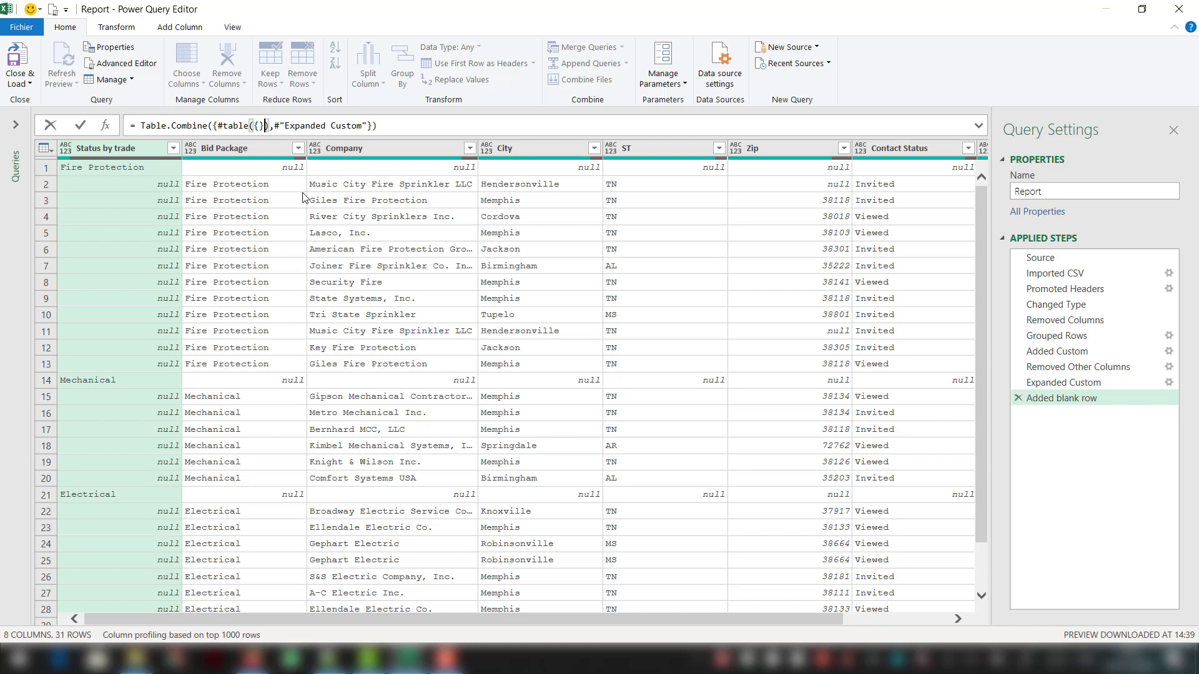
type("\"Stat")
type("us by t")
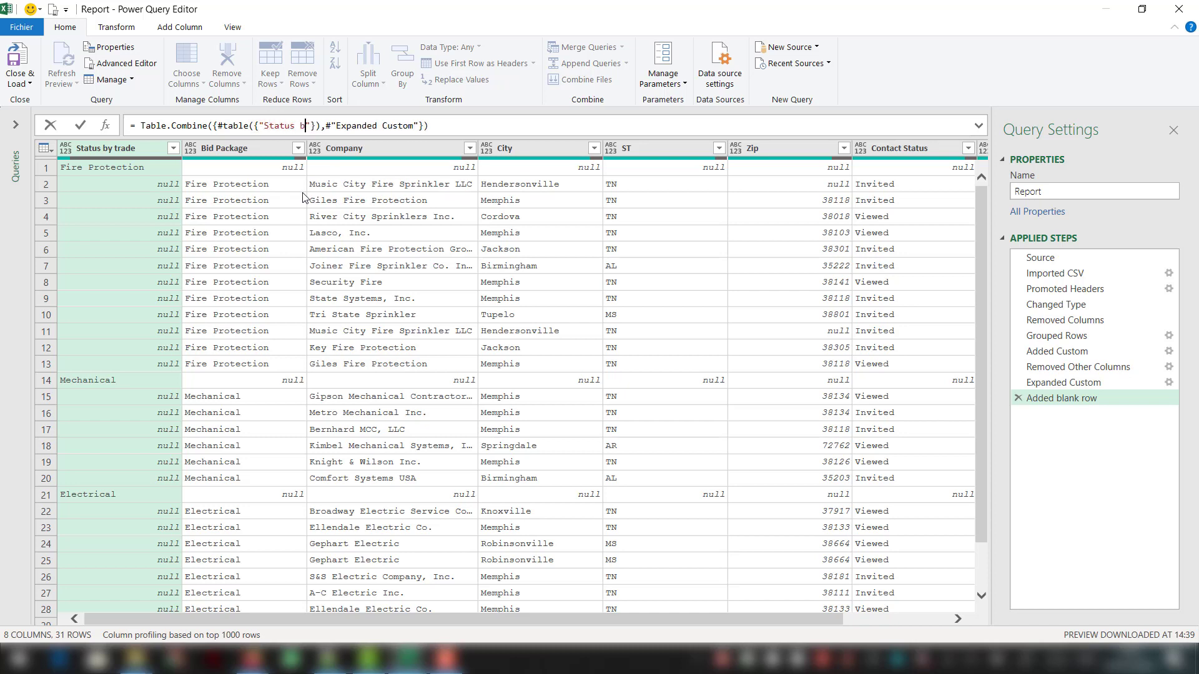
type("rade")
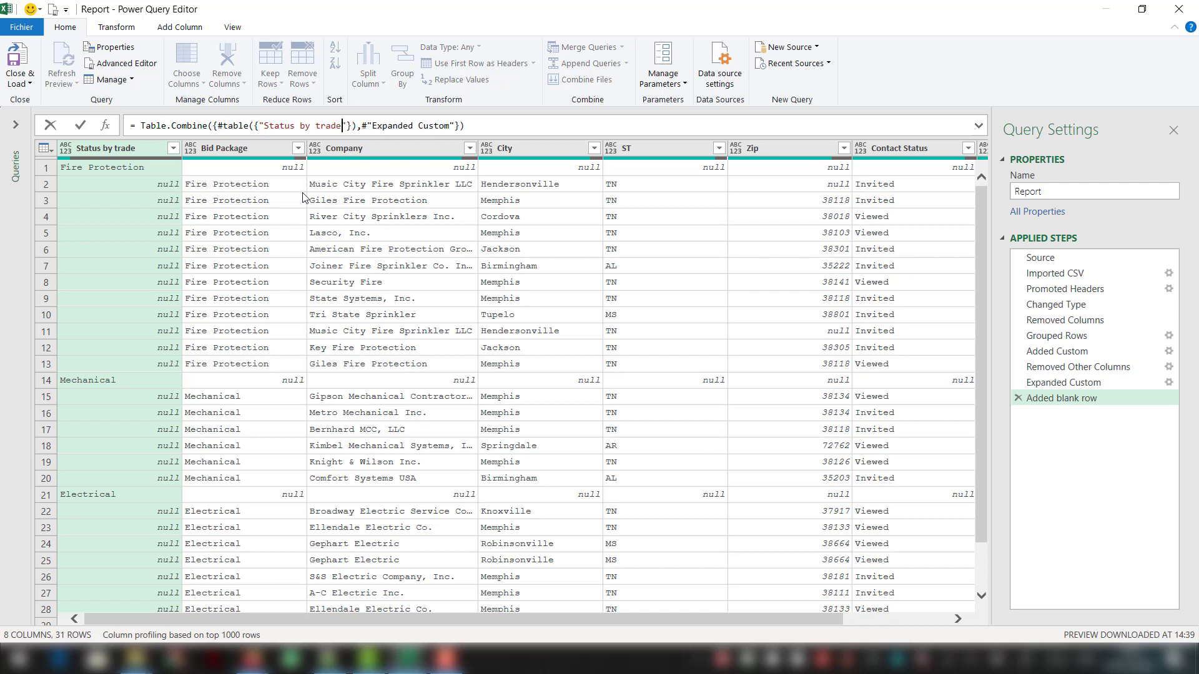
type("\"},{}")
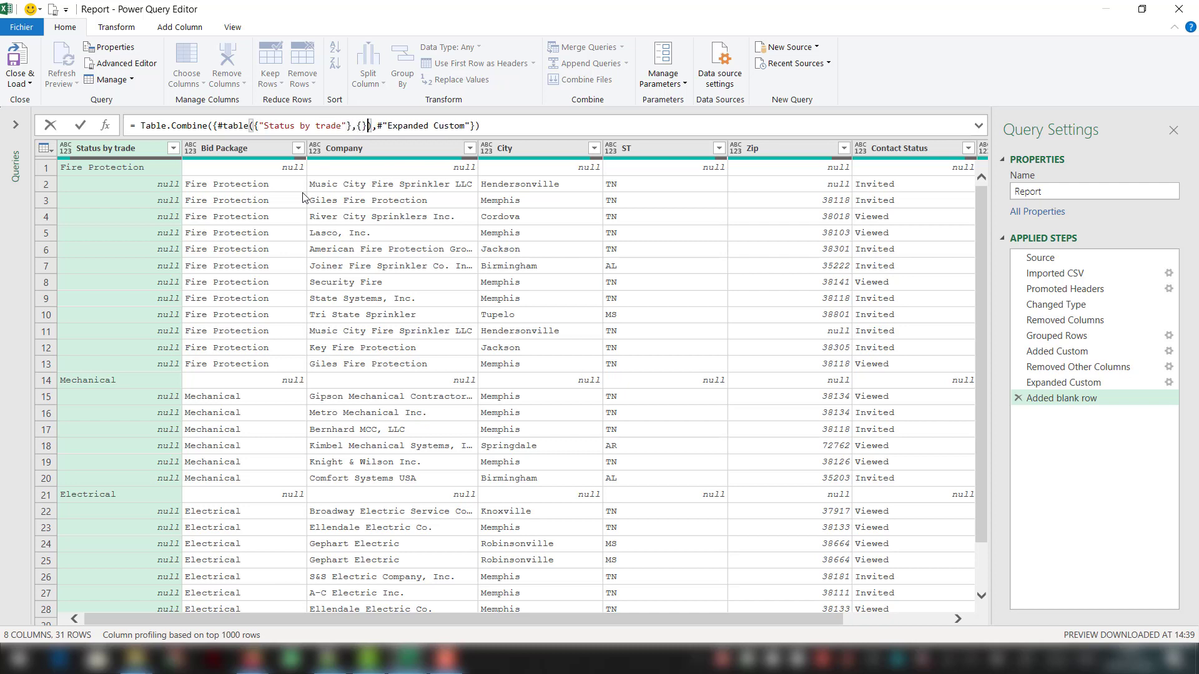
- Give the #table one null row so the formula reads = Table.Combine({#table({"Status by trade"},{{null}}),#"Expanded Custom"}), and commit it
key("Left")
type("{}")
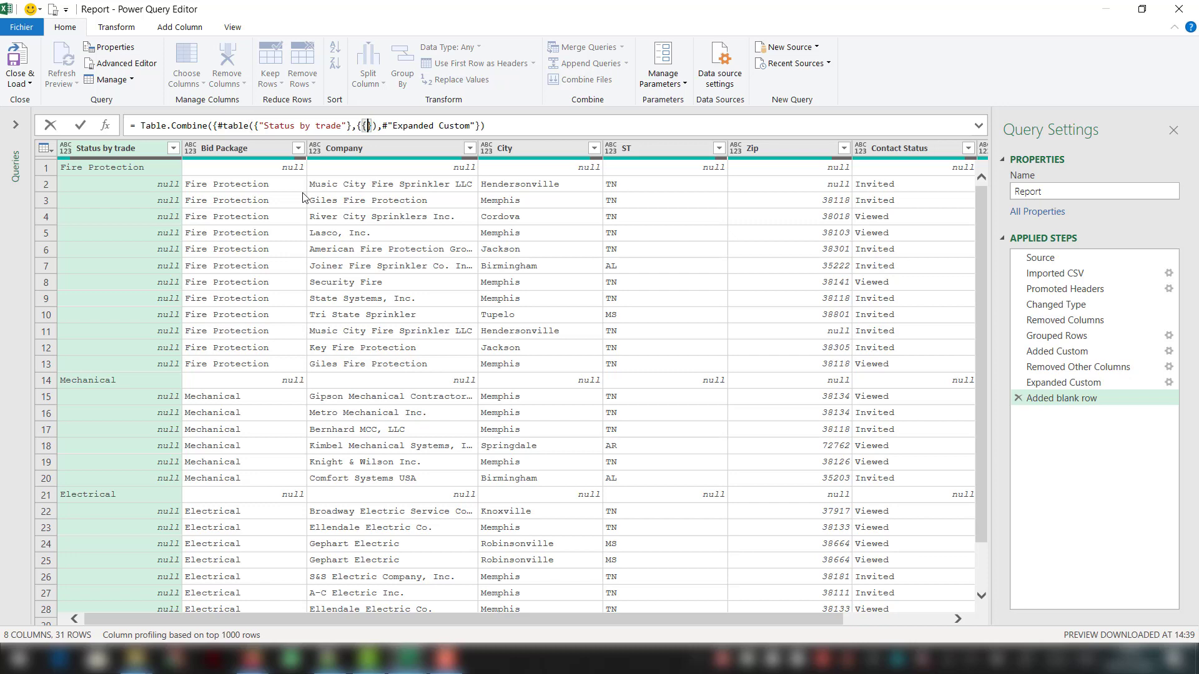
type("null")
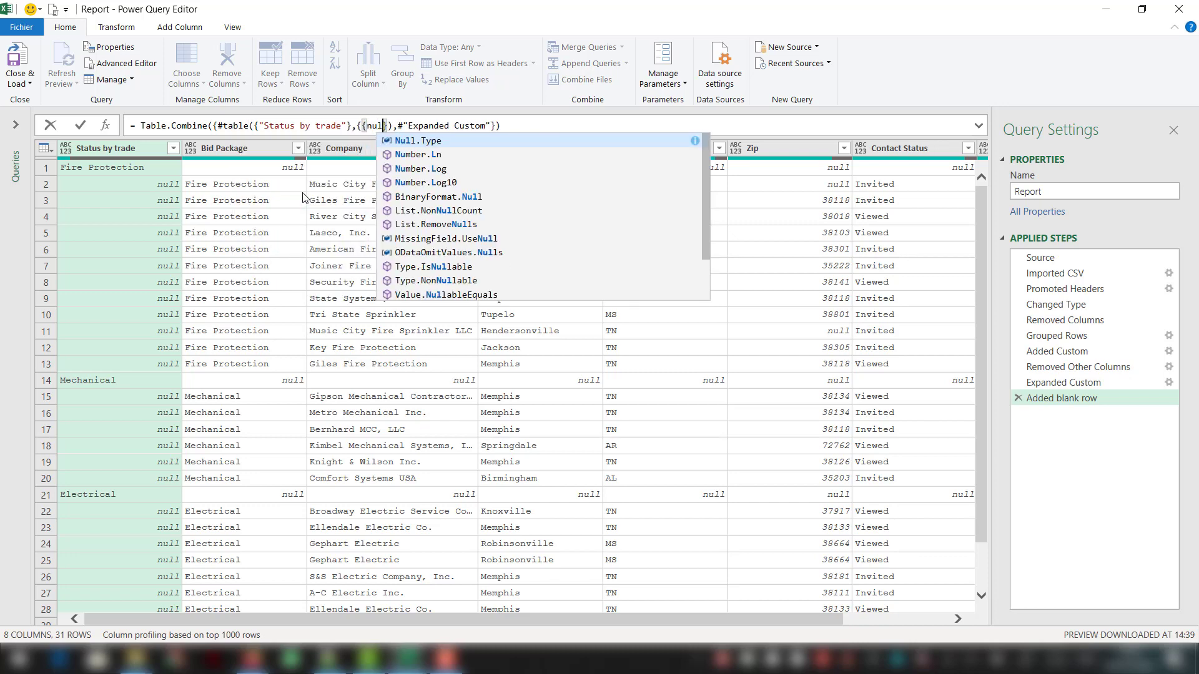
key("Escape")
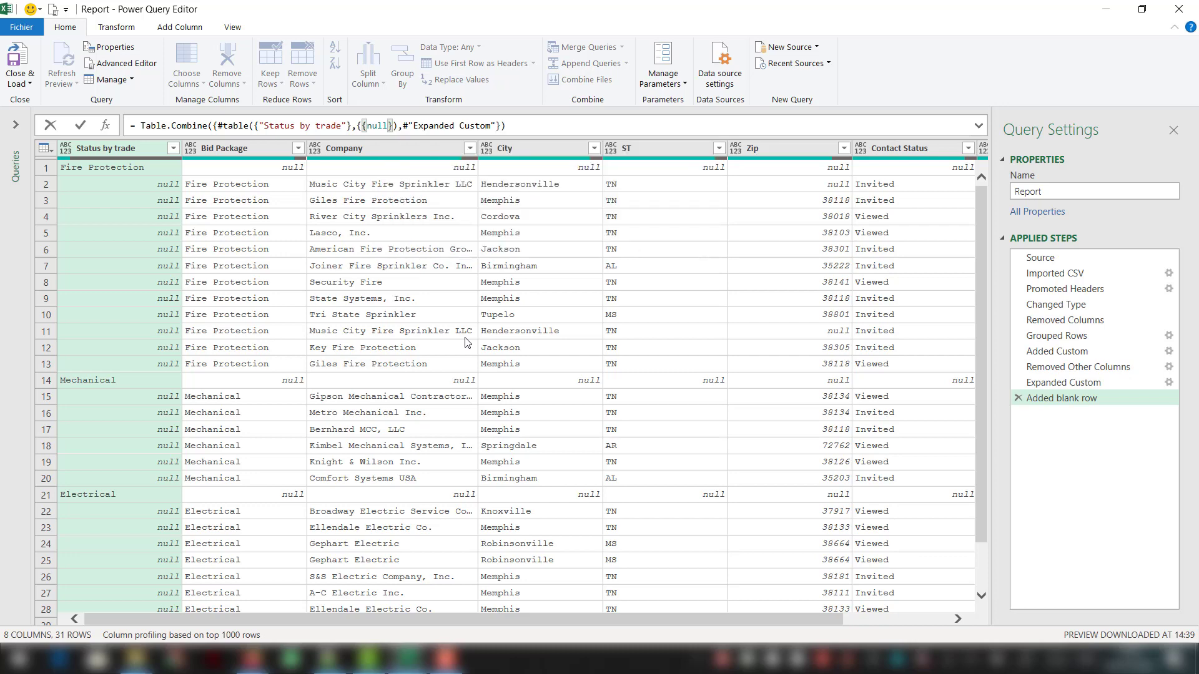
key("Return")
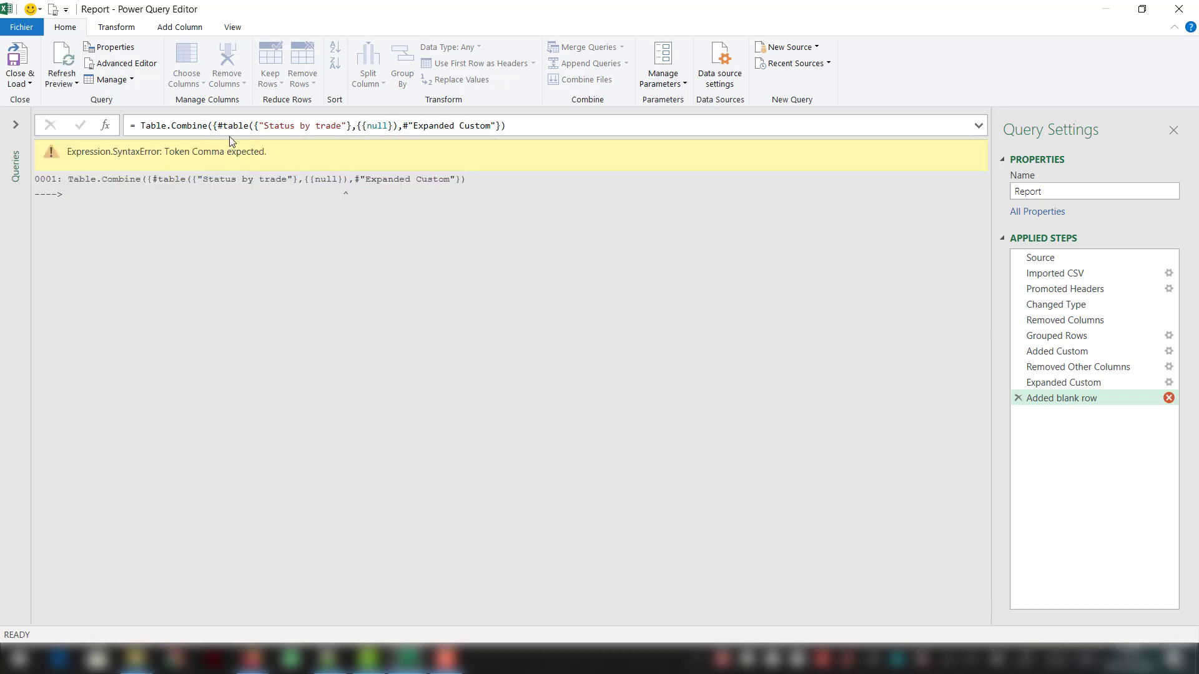
left_click(395, 126)
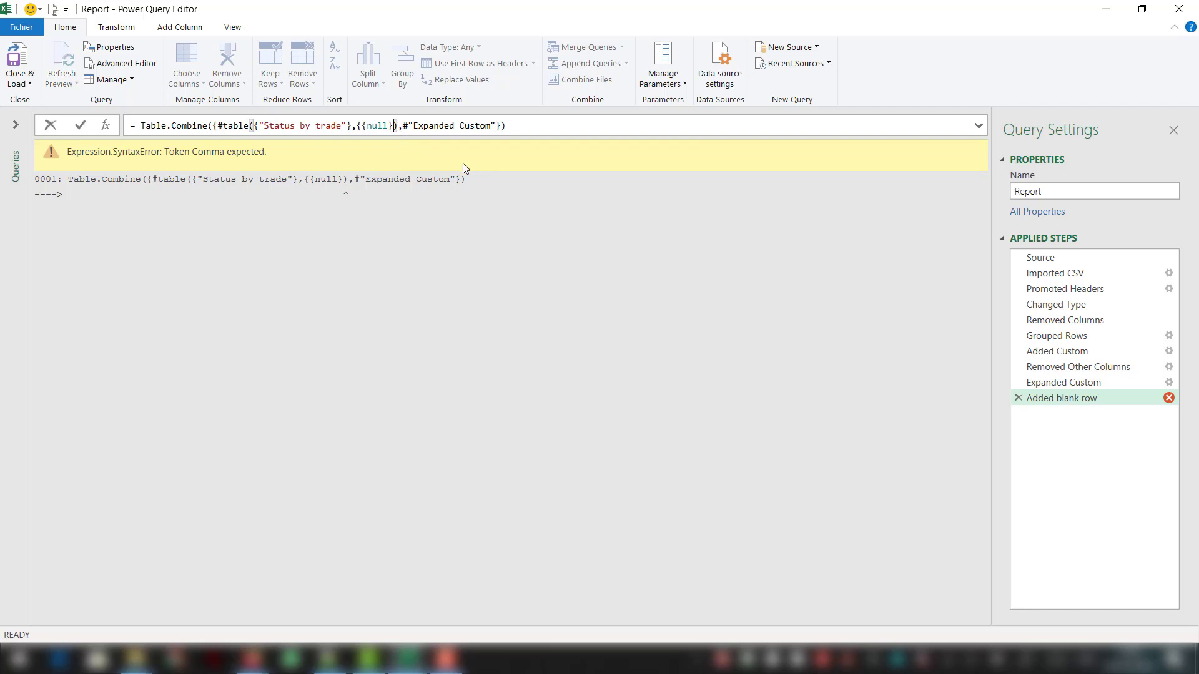
type(")")
key("Return")
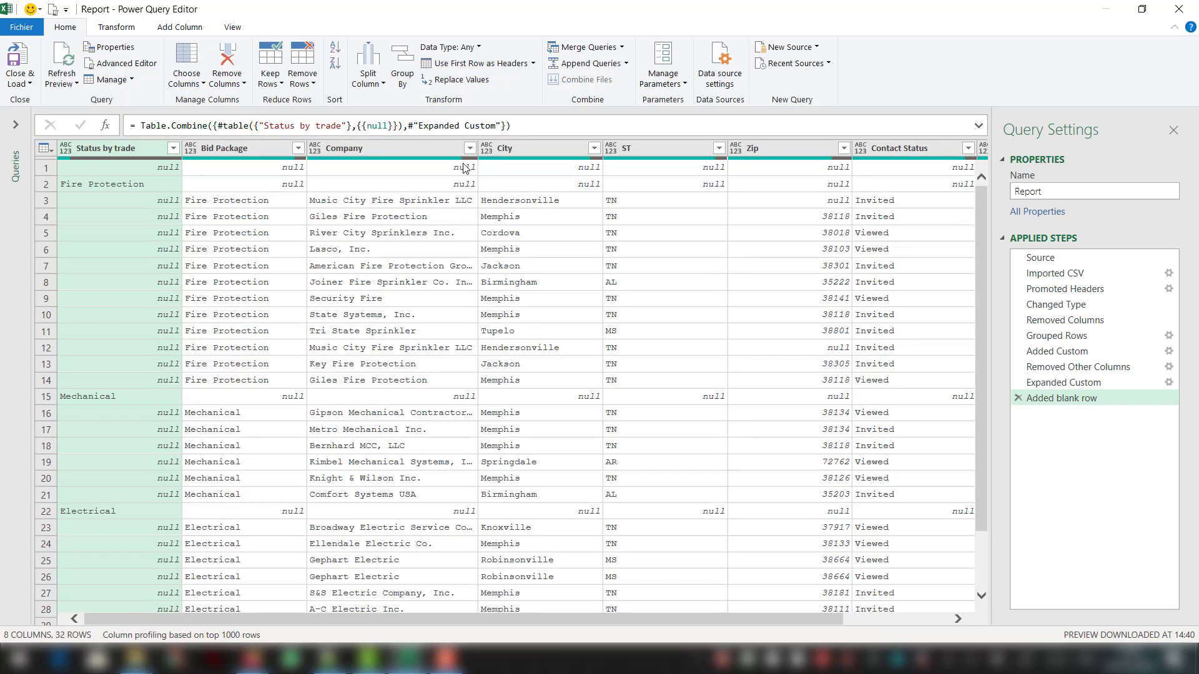
- Close the query editor and load the changes to the workbook, and rename the Sheet1 worksheet as Report
left_click(18, 53)
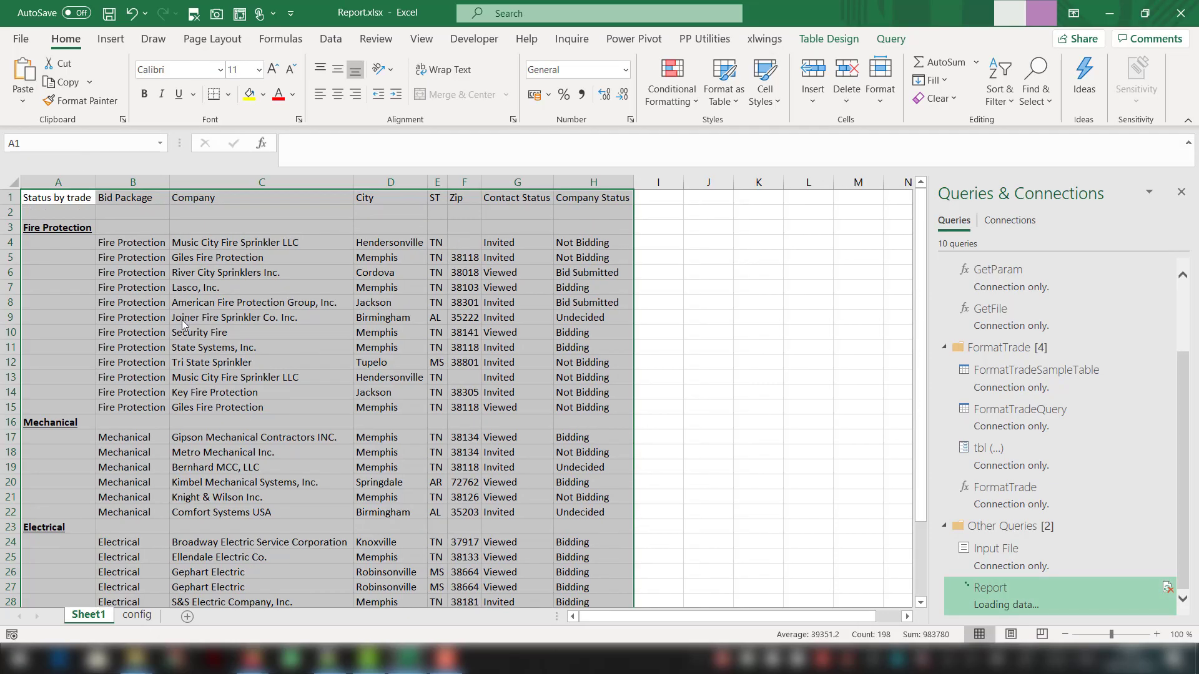
left_click(424, 343)
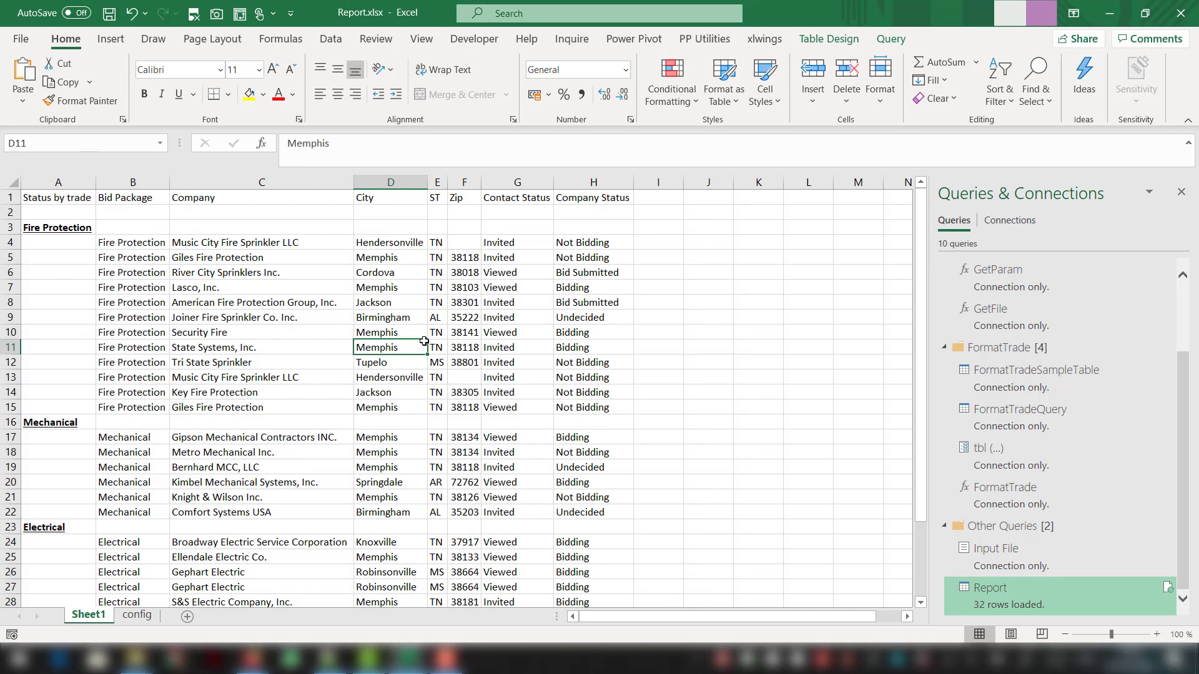
double_click(105, 614)
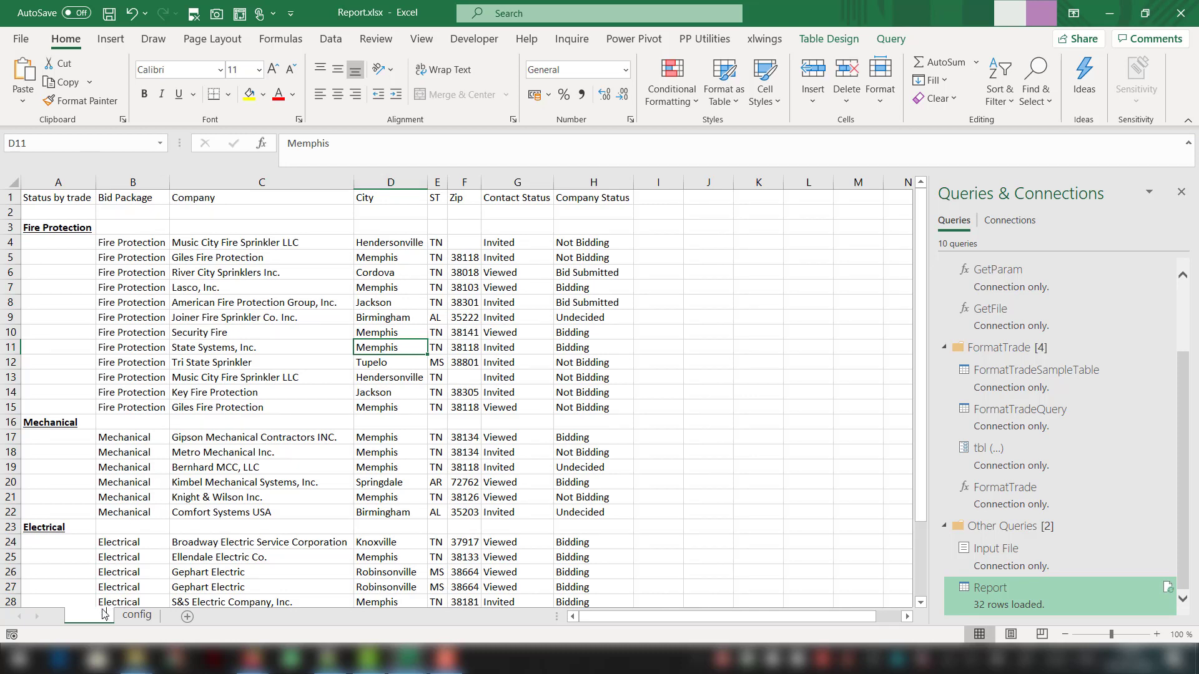
type("Report")
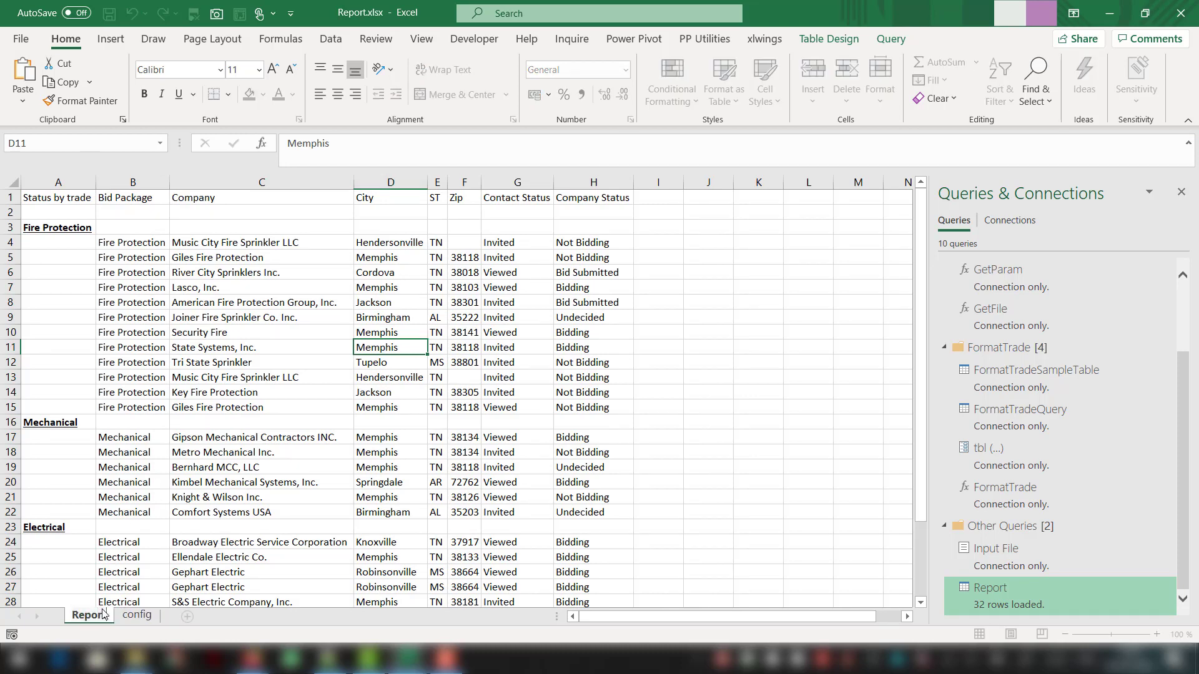
key("Return")
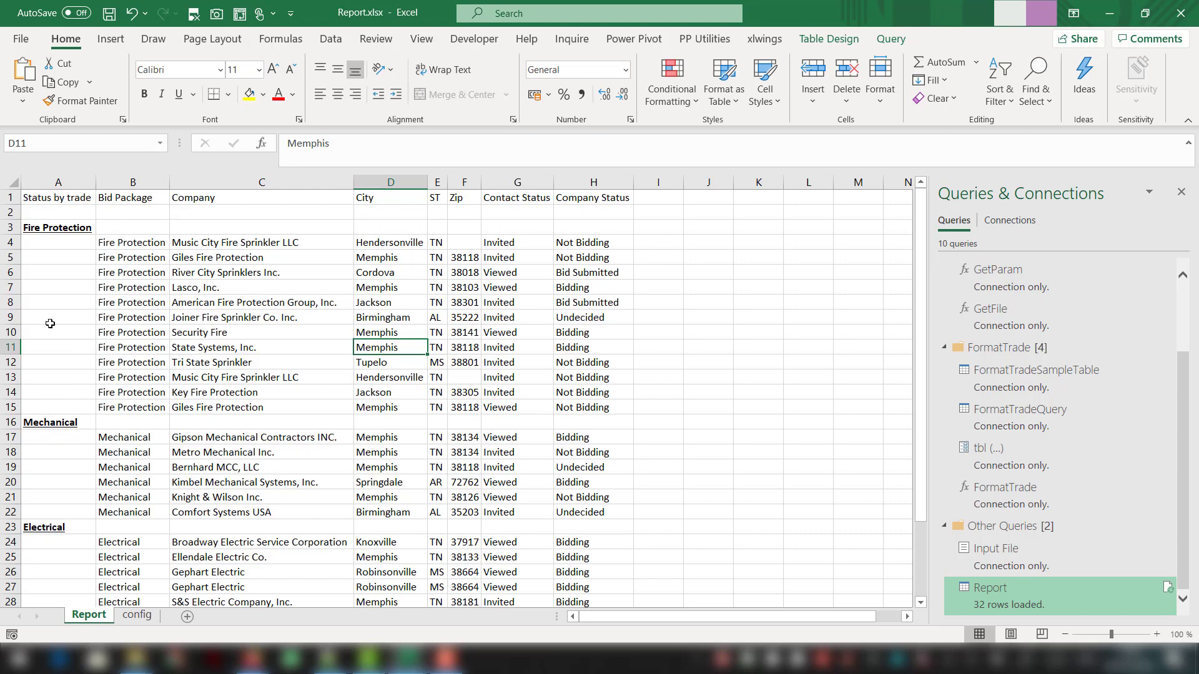
- Delete the table rows from worksheet row 8 to row 33 of the Report table
left_click_drag(48, 306, 257, 333)
left_click_drag(423, 547, 573, 574)
right_click(573, 573)
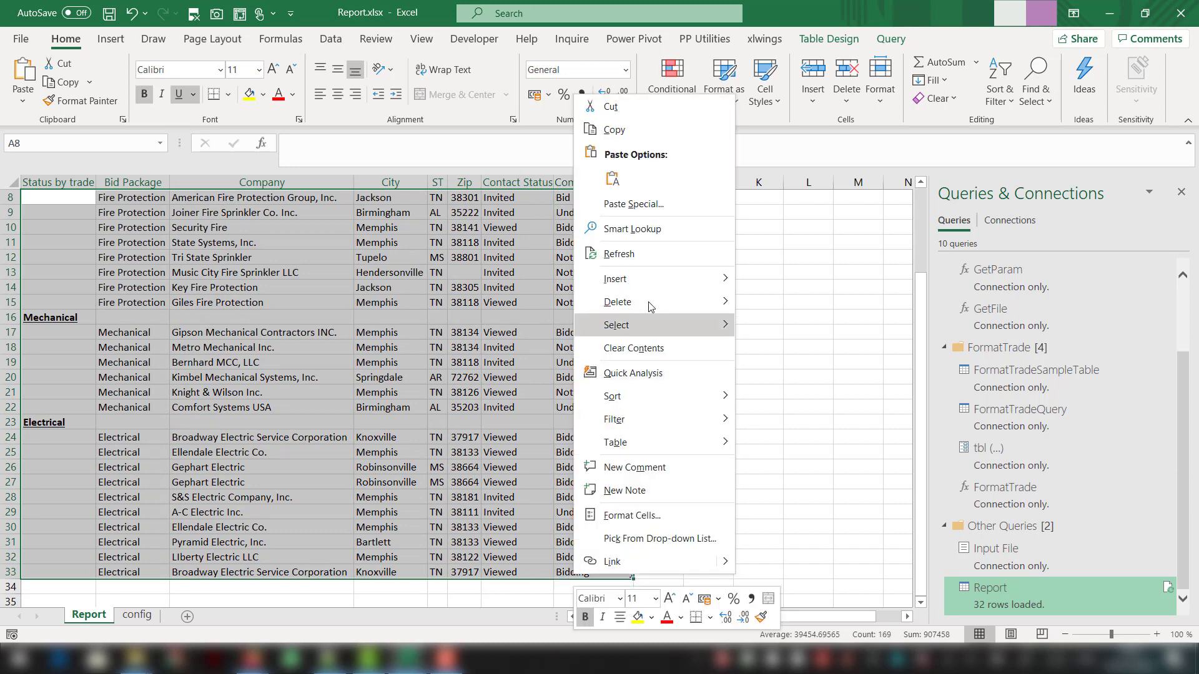
mouse_move(651, 310)
left_click(761, 331)
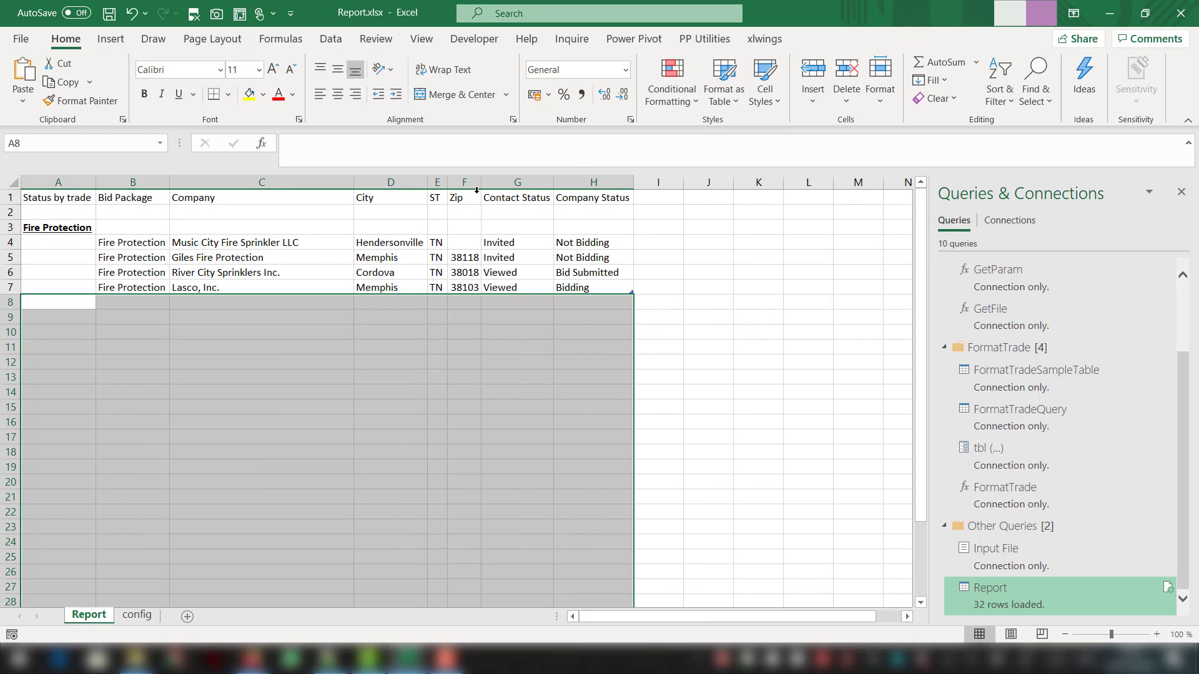
- Refresh the Report table from its query and check the formatting of the reloaded bid package groups
left_click(459, 256)
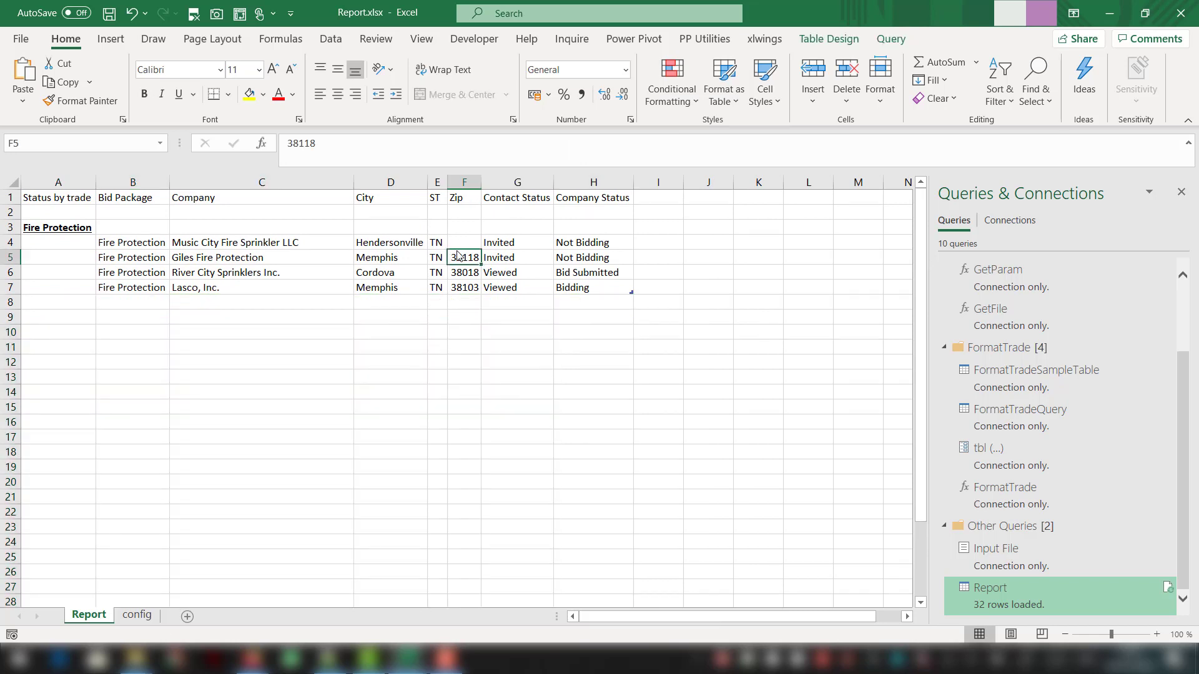
right_click(459, 256)
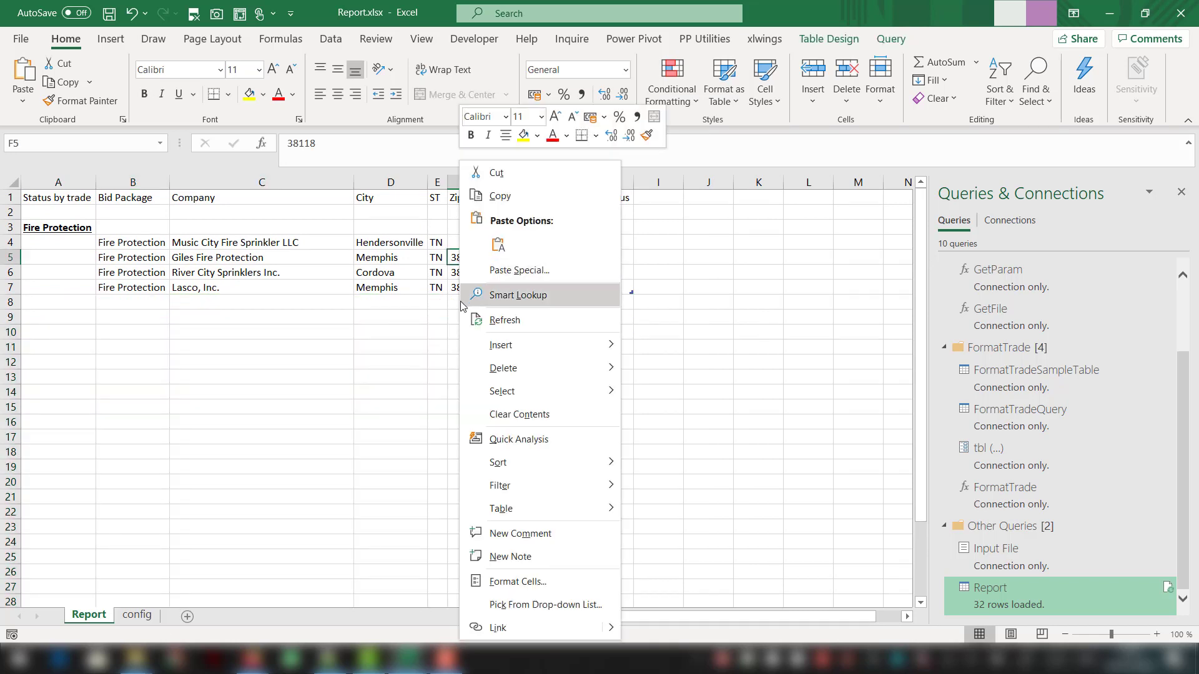
mouse_move(478, 373)
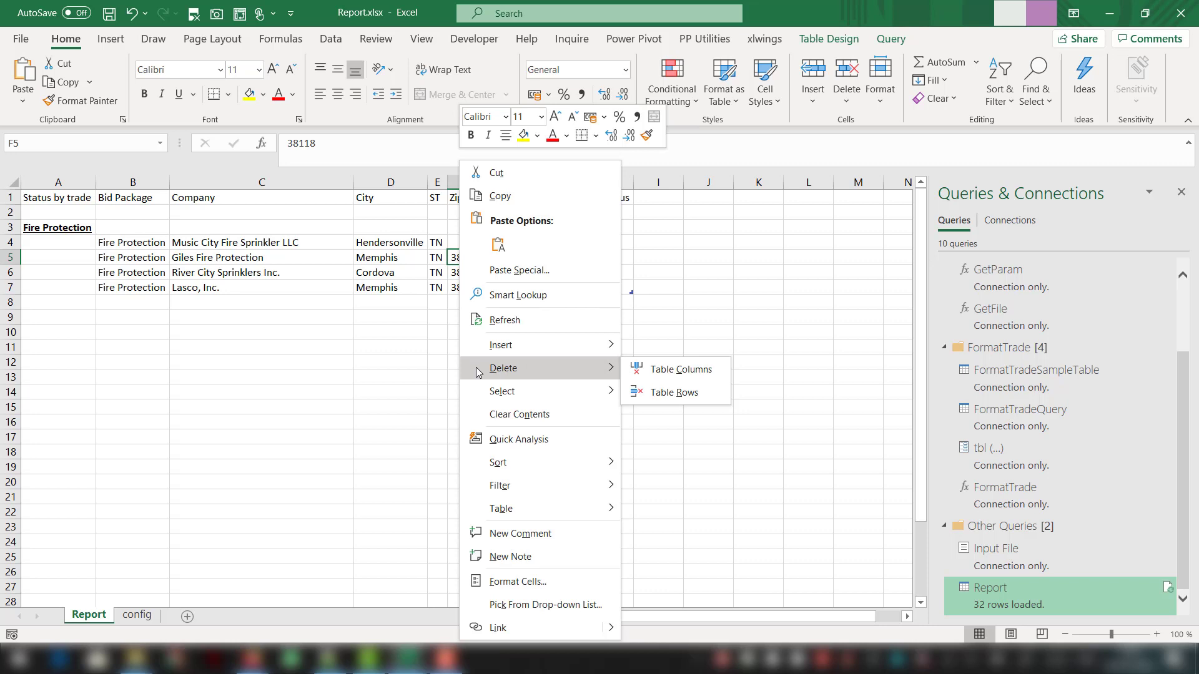
left_click(490, 321)
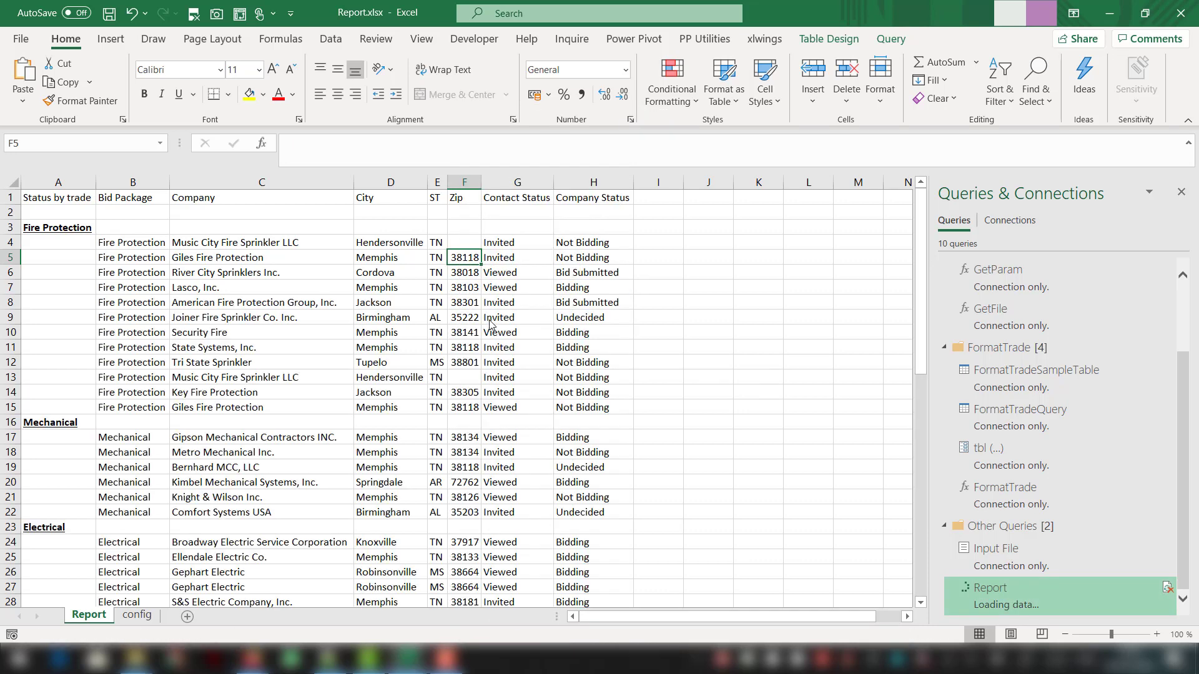
scroll(490, 323, "down", 4)
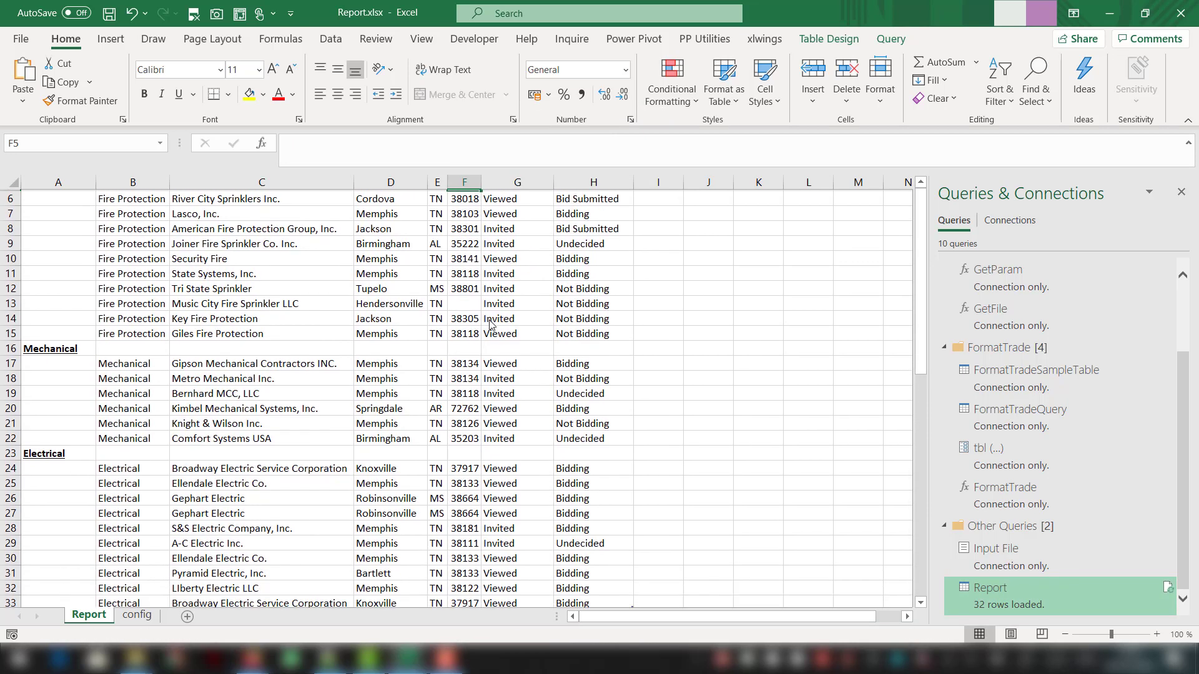
scroll(491, 323, "up", 5)
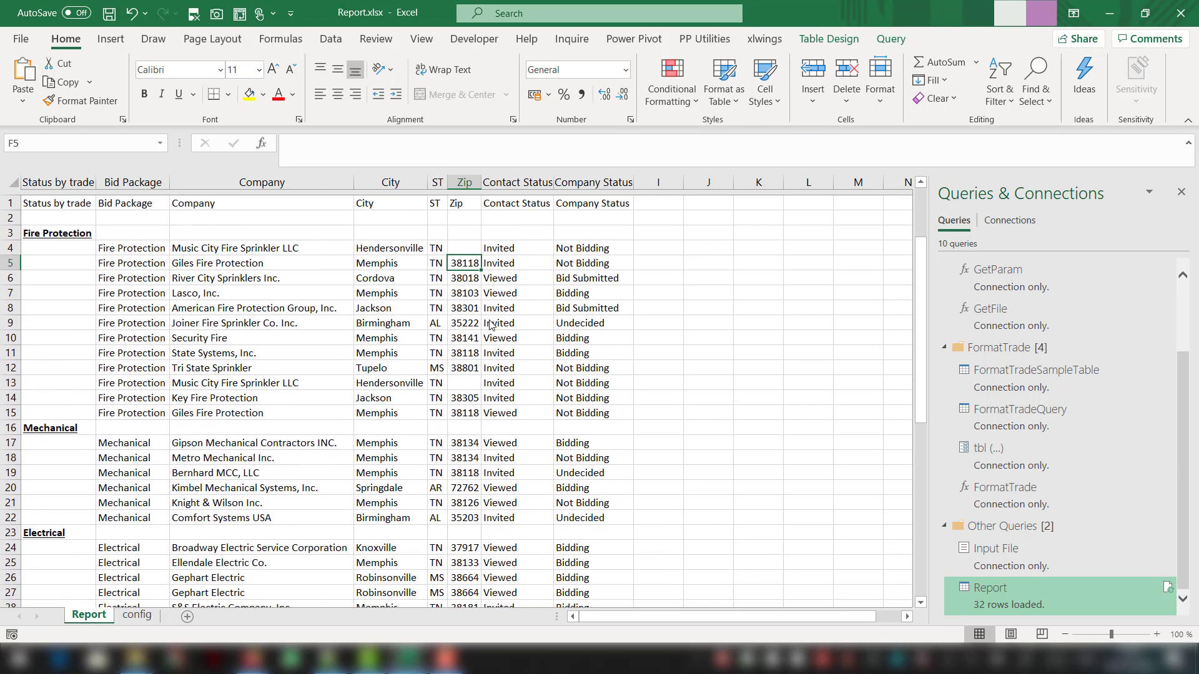